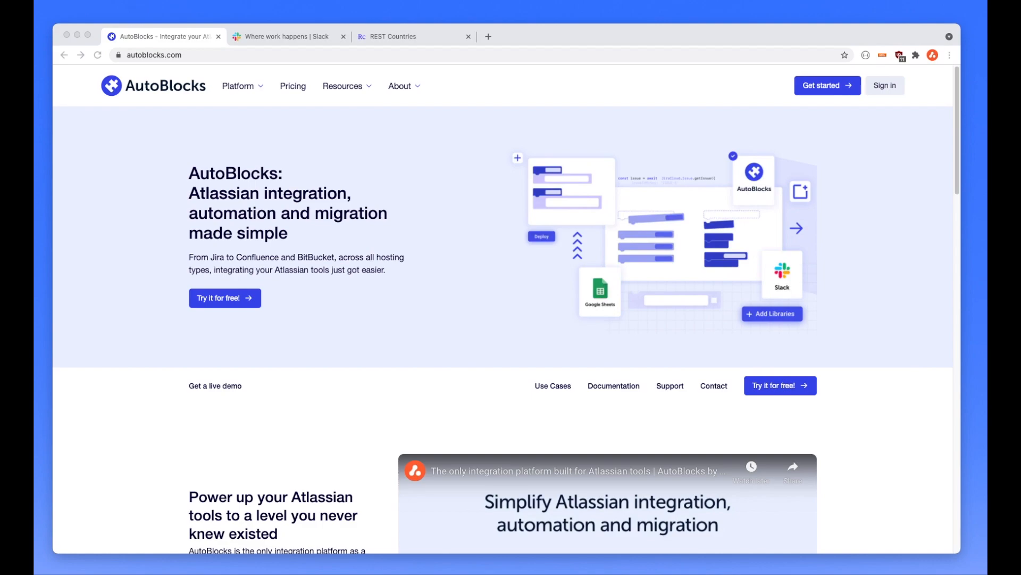
Step: Switch from the AutoBlocks homepage to the Slack tab so slack.com loads
{"action": "left_click", "coordinate": [250, 37]}
Step: Sign up for a new workspace with your email, opt out of marketing emails, and enter the verification code
{"action": "left_click", "coordinate": [298, 301]}
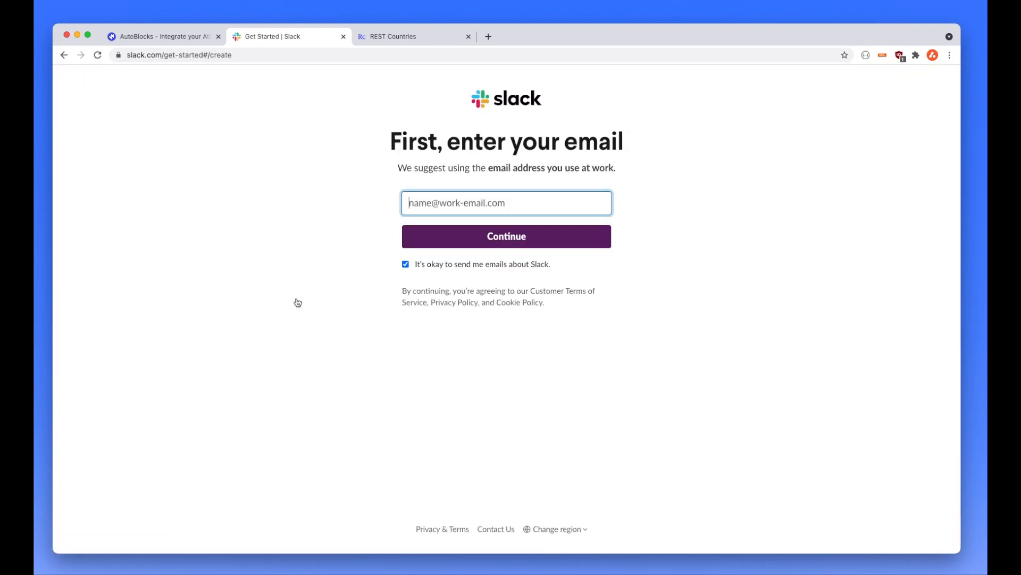
{"action": "left_click", "coordinate": [454, 266]}
{"action": "left_click", "coordinate": [471, 245]}
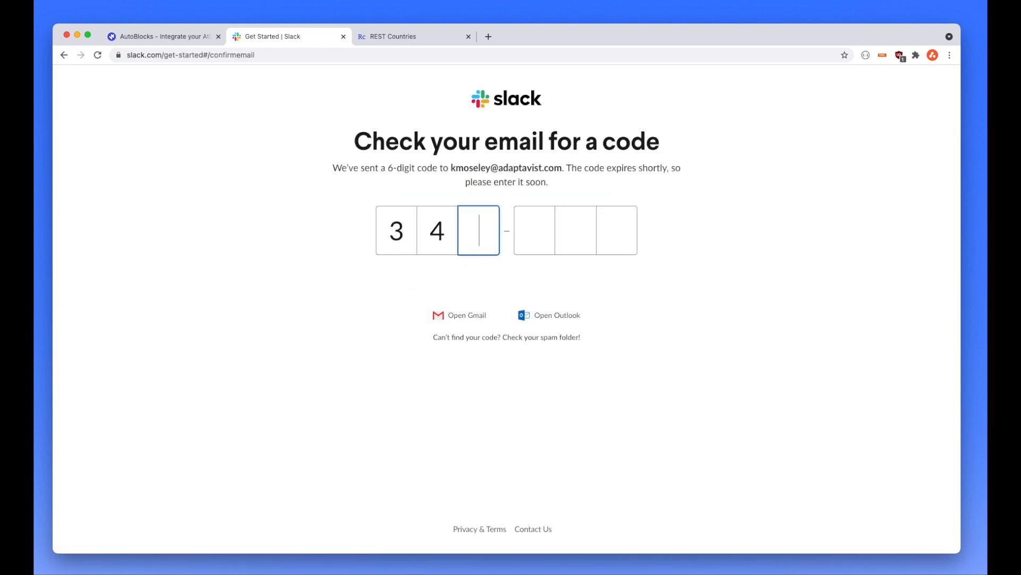
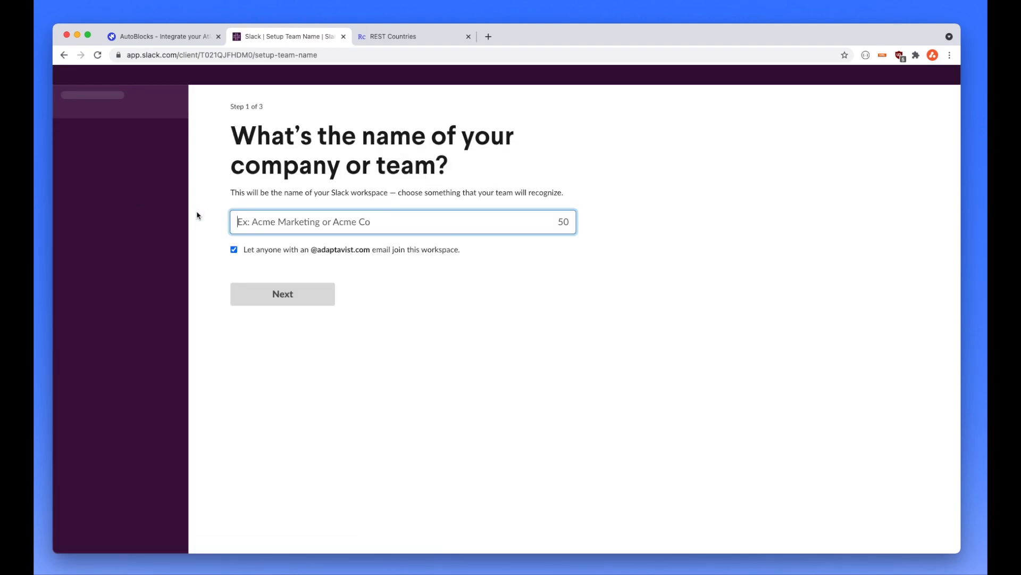
Step: Name the workspace 'Autoblocks test workspace 6'
{"action": "type", "text": "Autoblock stes"}
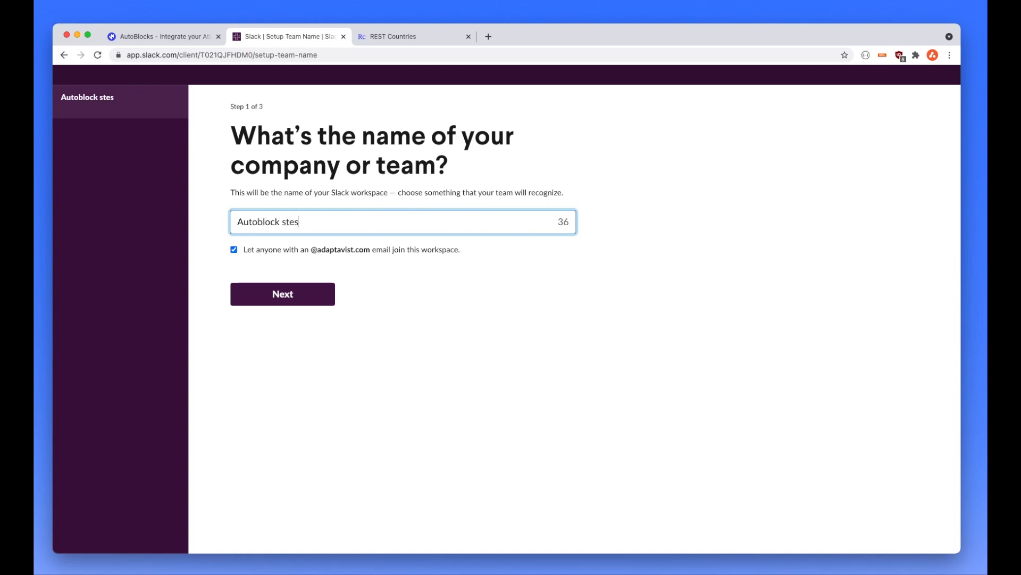
{"action": "type", "text": "t workspace"}
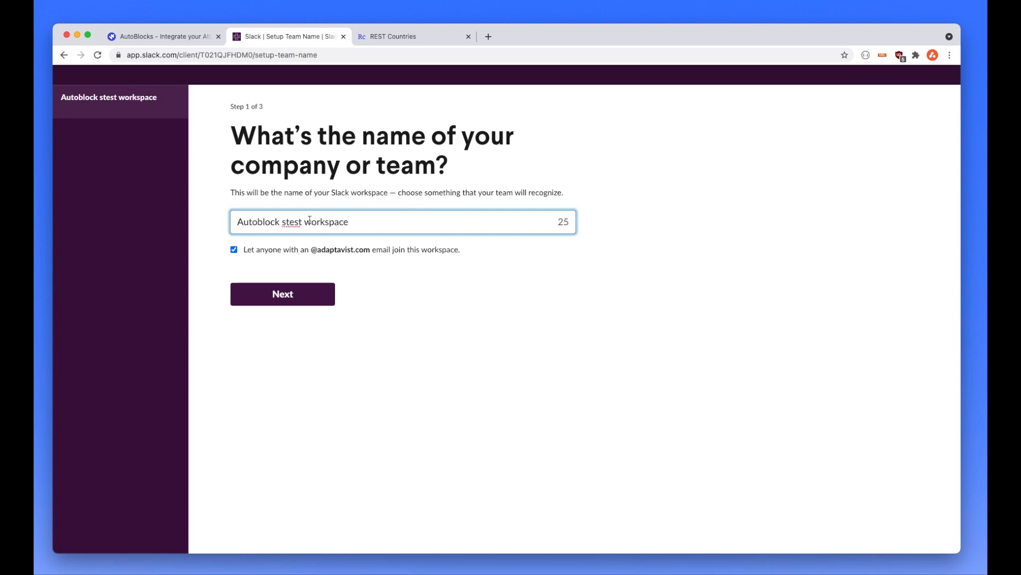
{"action": "key", "text": "BackSpace"}
{"action": "key", "text": "BackSpace"}
{"action": "type", "text": "space 6"}
Step: Turn off domain-wide joining, confirm the name, and set the project to 'test-slack-bot'
{"action": "left_click", "coordinate": [318, 251]}
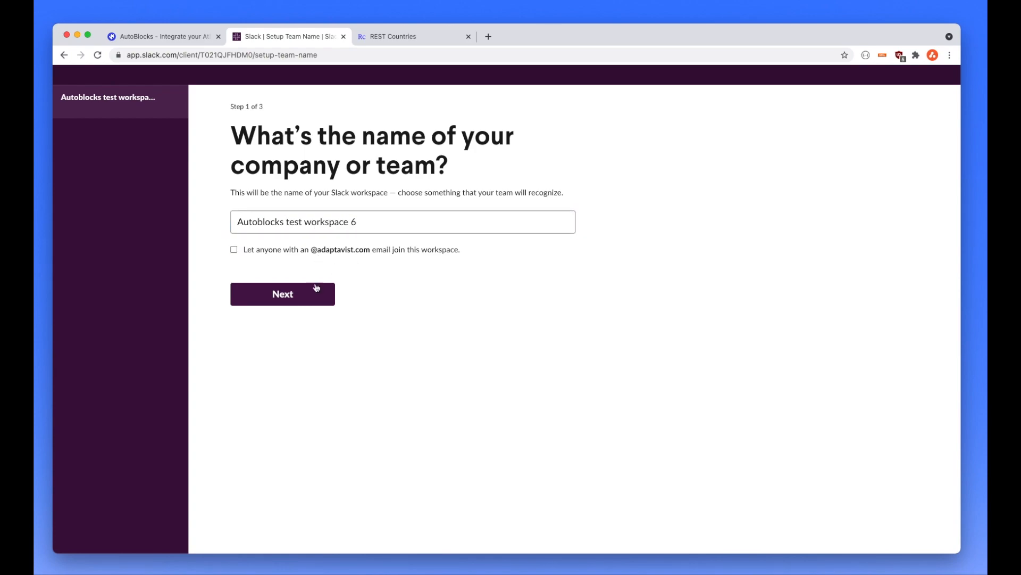
{"action": "left_click", "coordinate": [308, 294]}
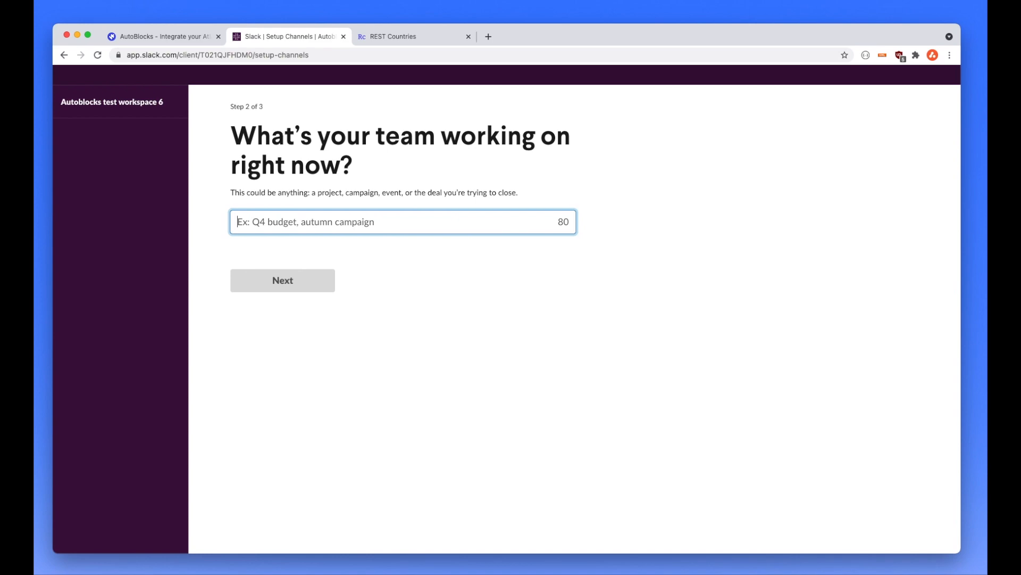
{"action": "type", "text": "test "}
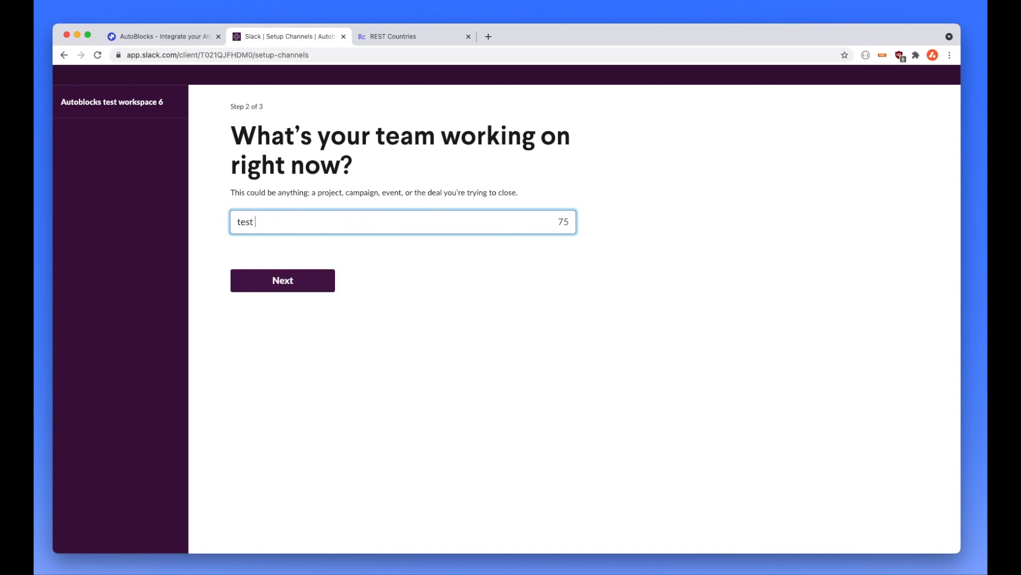
{"action": "type", "text": "-slack-bot"}
{"action": "left_click", "coordinate": [263, 289]}
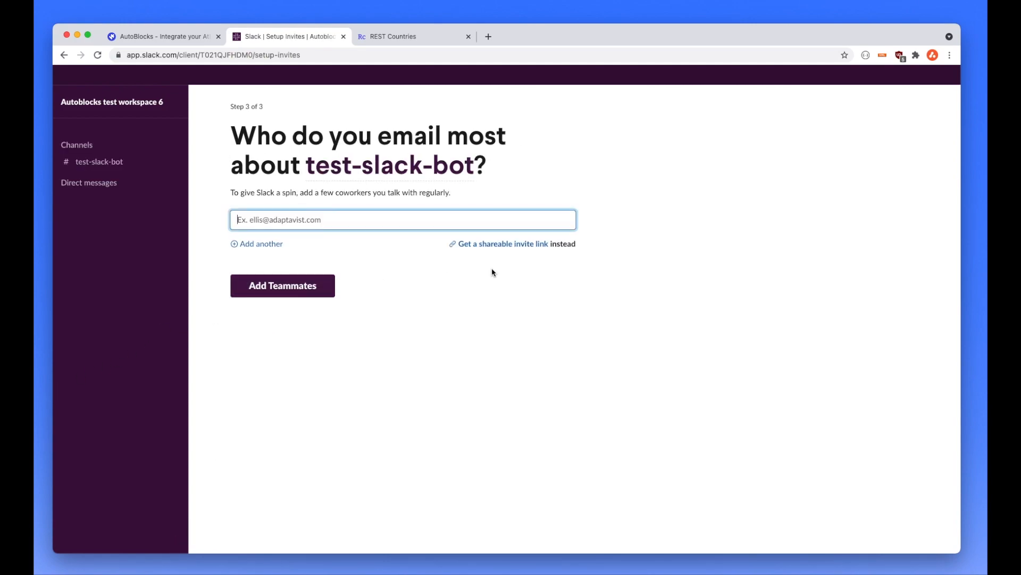
Step: Skip inviting teammates, open the workspace in the browser, and return to AutoBlocks
{"action": "left_click", "coordinate": [352, 289]}
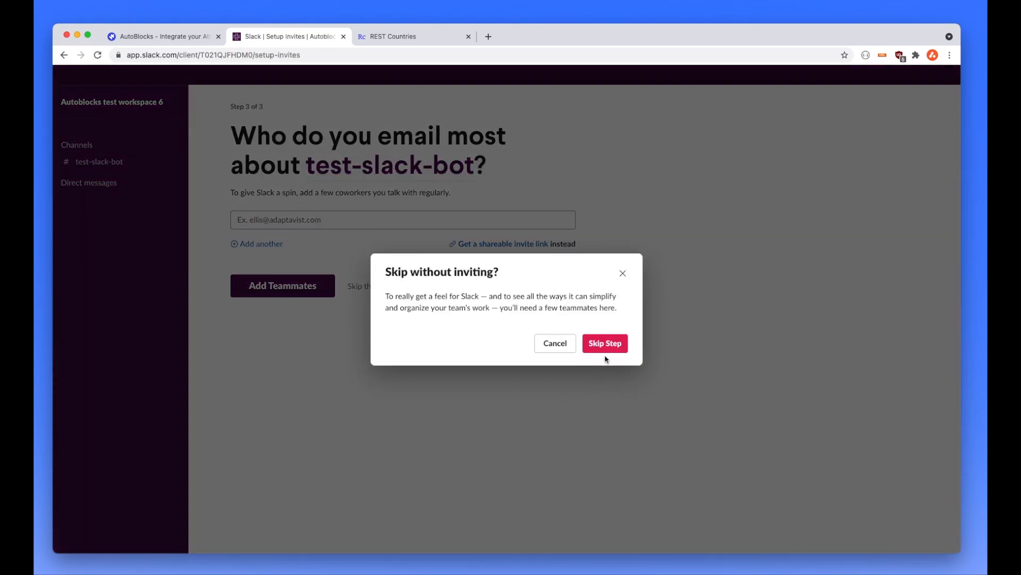
{"action": "left_click", "coordinate": [605, 343]}
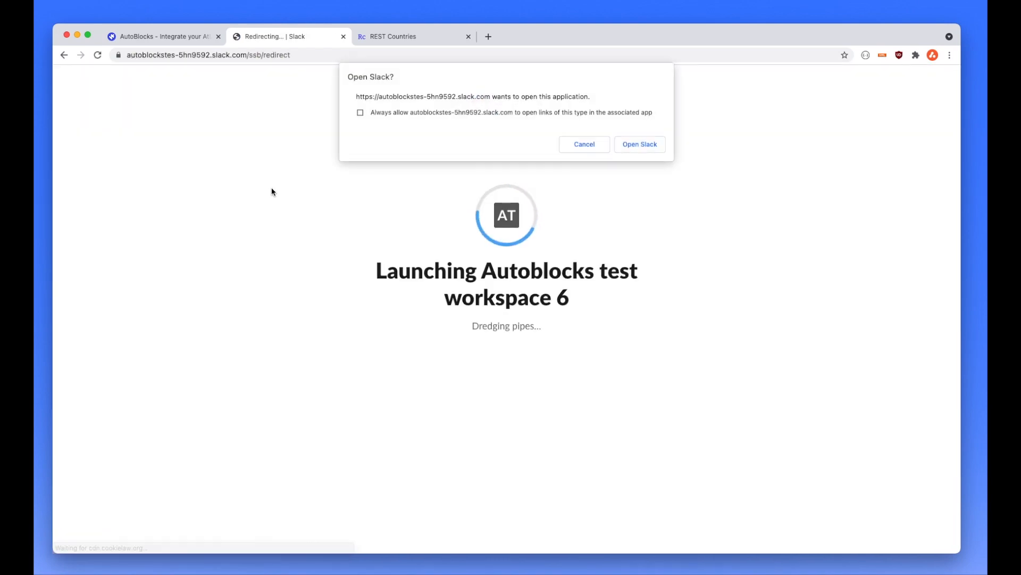
{"action": "left_click", "coordinate": [638, 147]}
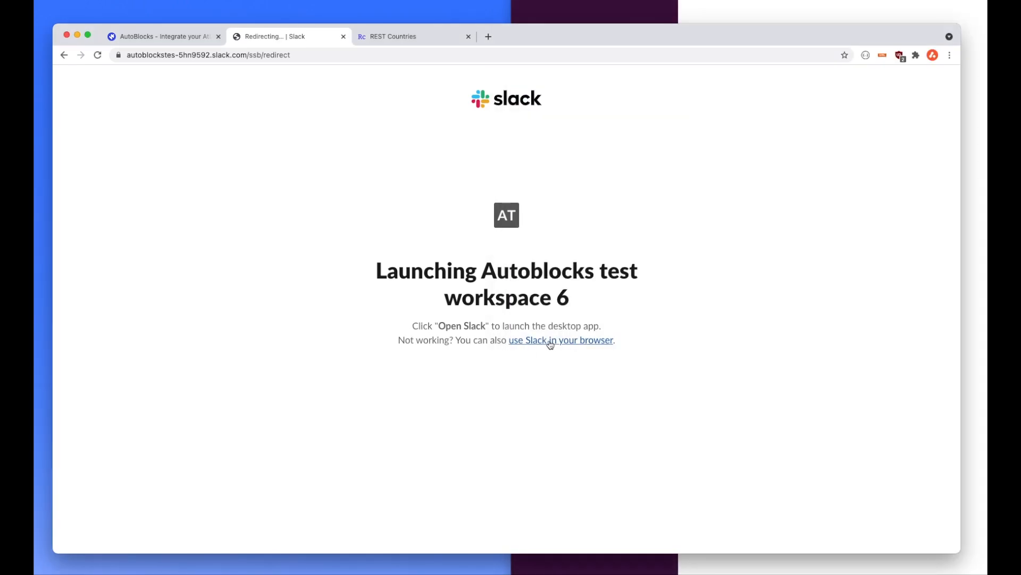
{"action": "left_click", "coordinate": [567, 343]}
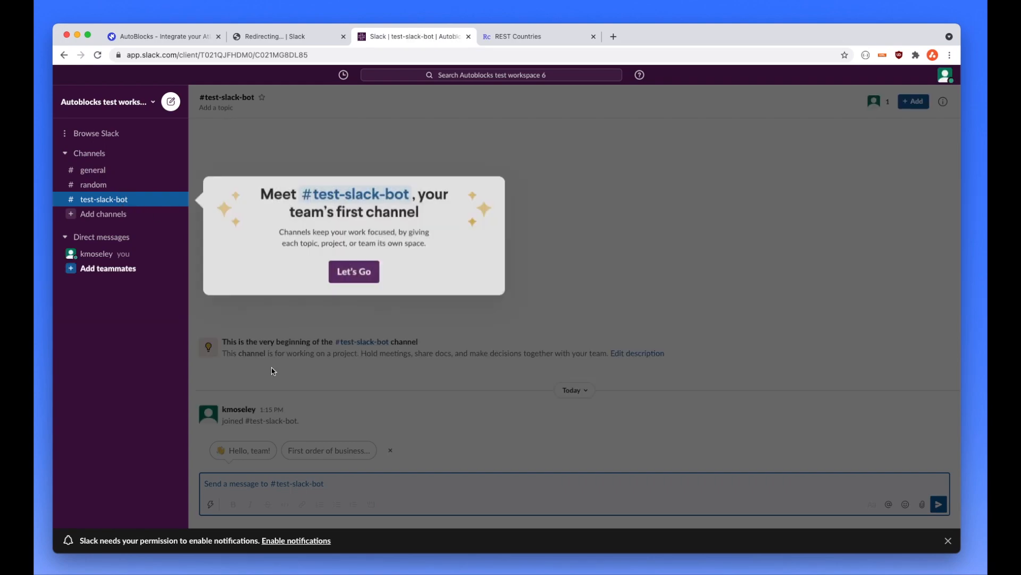
{"action": "left_click", "coordinate": [350, 272]}
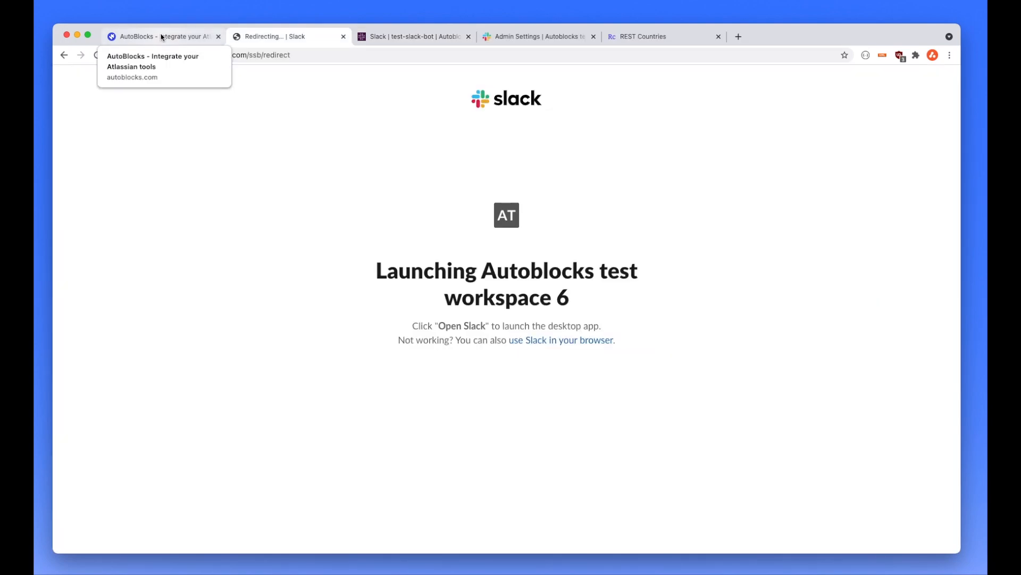
{"action": "left_click", "coordinate": [154, 37]}
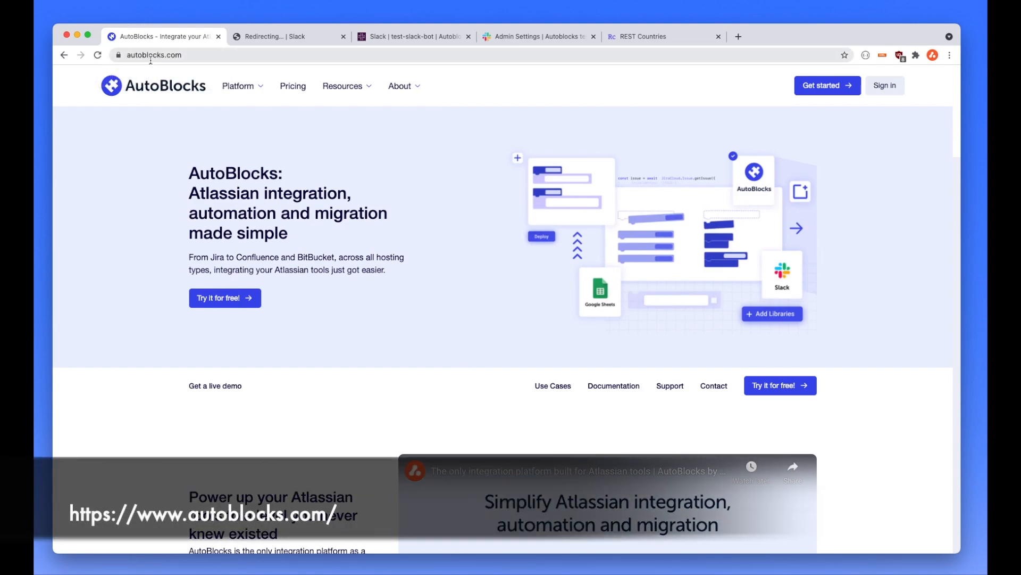
Step: Open the AutoBlocks pricing page and scroll to the plans table
{"action": "left_click", "coordinate": [202, 58]}
{"action": "left_click", "coordinate": [156, 235]}
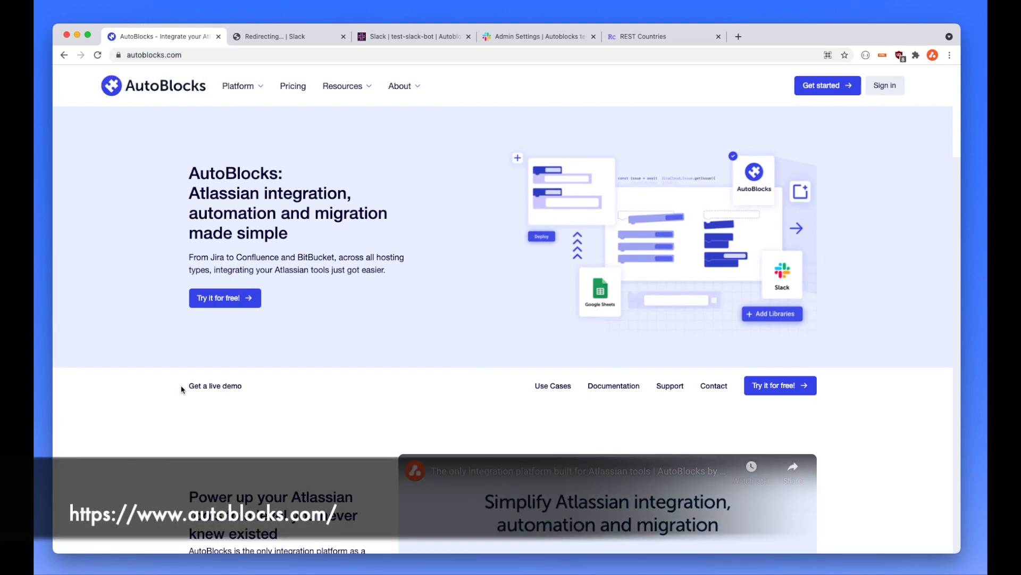
{"action": "left_click", "coordinate": [289, 96]}
{"action": "scroll", "coordinate": [392, 394], "scroll_direction": "down", "scroll_amount": 3}
{"action": "scroll", "coordinate": [395, 394], "scroll_direction": "up", "scroll_amount": 3}
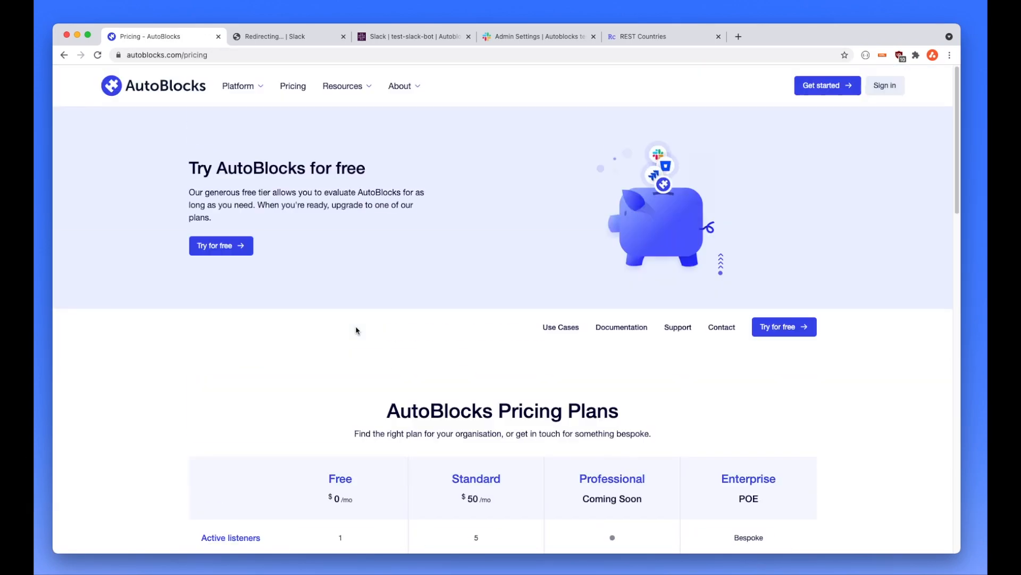
{"action": "scroll", "coordinate": [340, 249], "scroll_direction": "down", "scroll_amount": 3}
Step: Review the Free plan's active listener and user limits, then start AutoBlocks on the free tier
{"action": "left_click_drag", "start_coordinate": [350, 365], "coordinate": [329, 366]}
{"action": "left_click_drag", "start_coordinate": [205, 367], "coordinate": [285, 367]}
{"action": "left_click", "coordinate": [285, 366]}
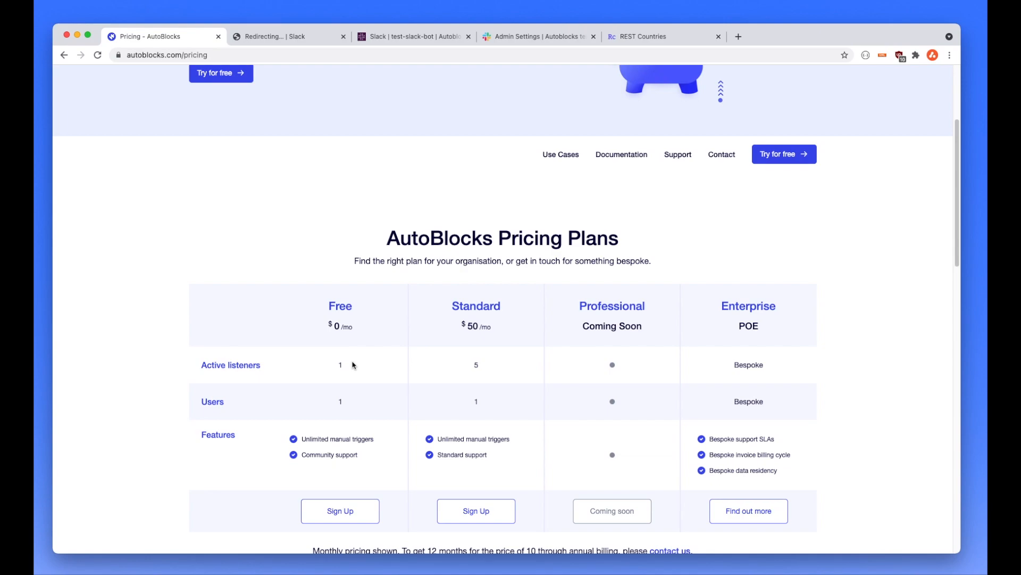
{"action": "left_click_drag", "start_coordinate": [262, 367], "coordinate": [194, 367]}
{"action": "left_click", "coordinate": [204, 370]}
{"action": "double_click", "coordinate": [244, 362]}
{"action": "left_click", "coordinate": [303, 370]}
{"action": "left_click_drag", "start_coordinate": [374, 474], "coordinate": [301, 304]}
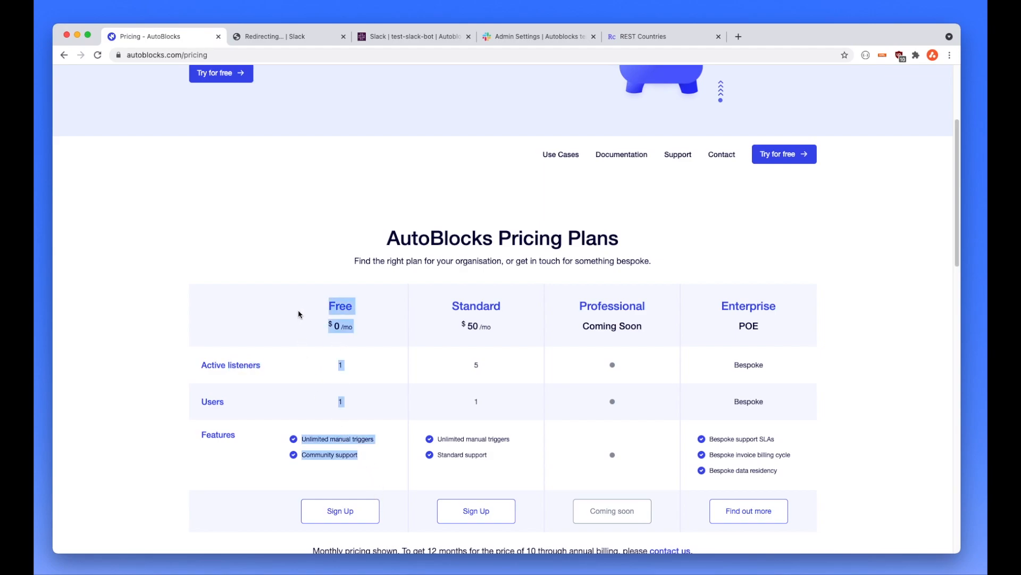
{"action": "left_click", "coordinate": [301, 304]}
{"action": "scroll", "coordinate": [306, 330], "scroll_direction": "up", "scroll_amount": 5}
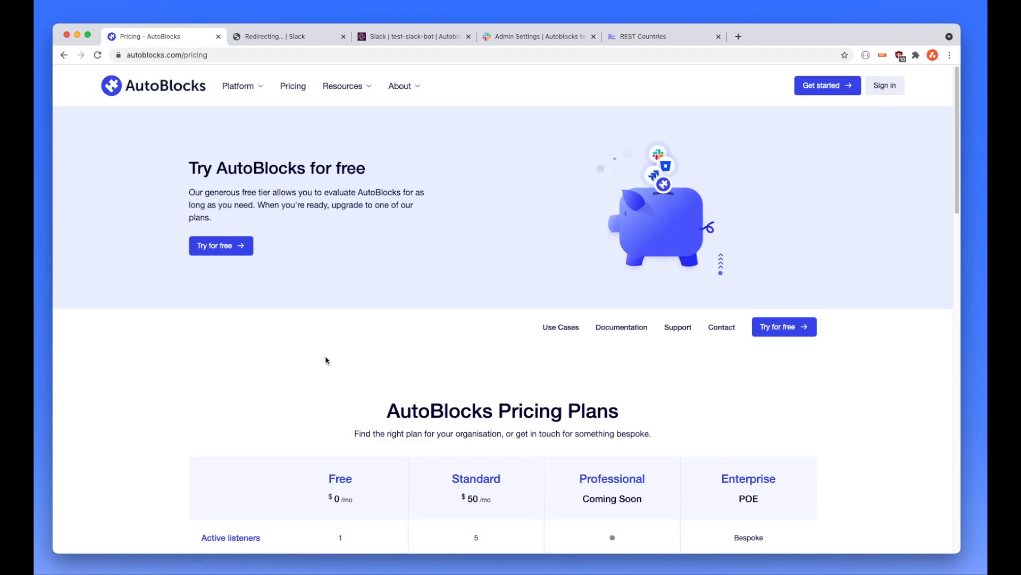
{"action": "left_click", "coordinate": [219, 252]}
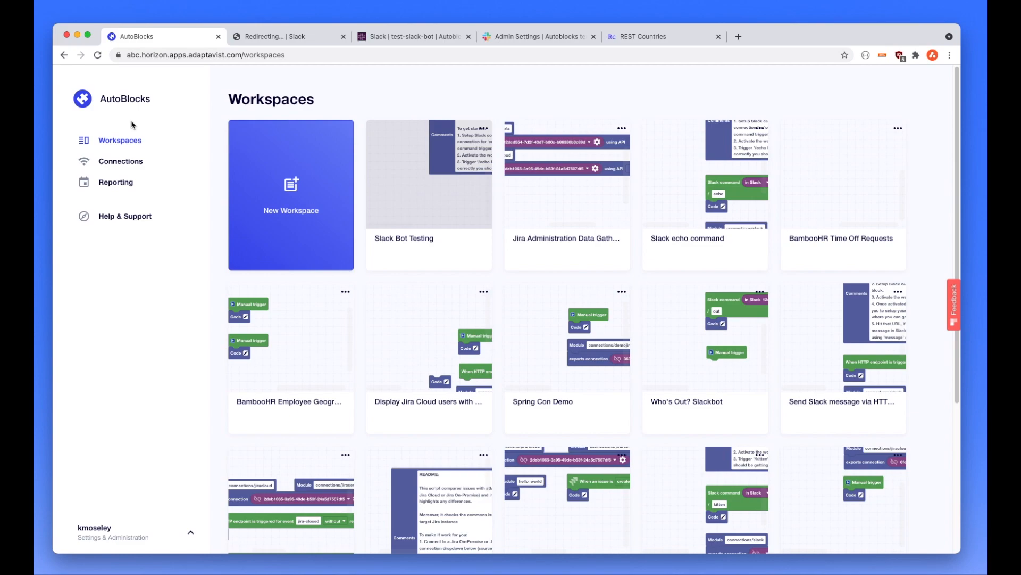
Step: Start a new connection on the Connections page with Slack as its service
{"action": "left_click", "coordinate": [121, 167]}
{"action": "left_click", "coordinate": [121, 180]}
{"action": "left_click", "coordinate": [125, 167]}
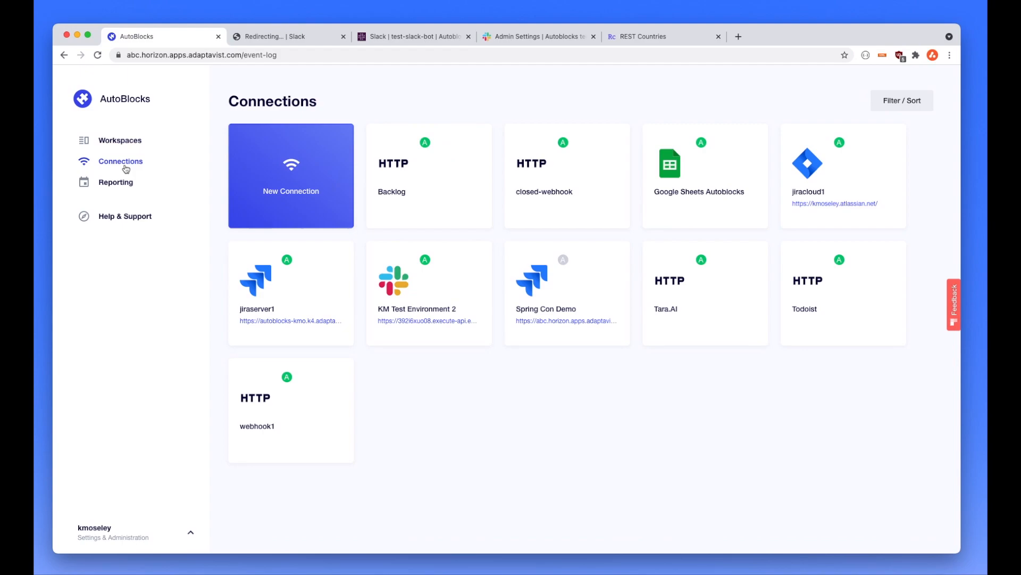
{"action": "left_click", "coordinate": [258, 175]}
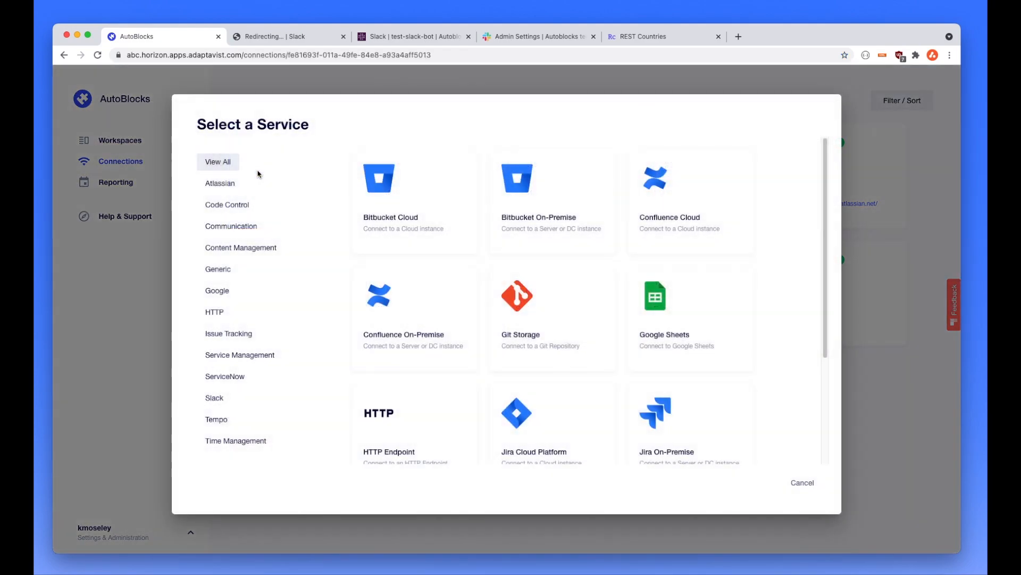
{"action": "left_click", "coordinate": [219, 399]}
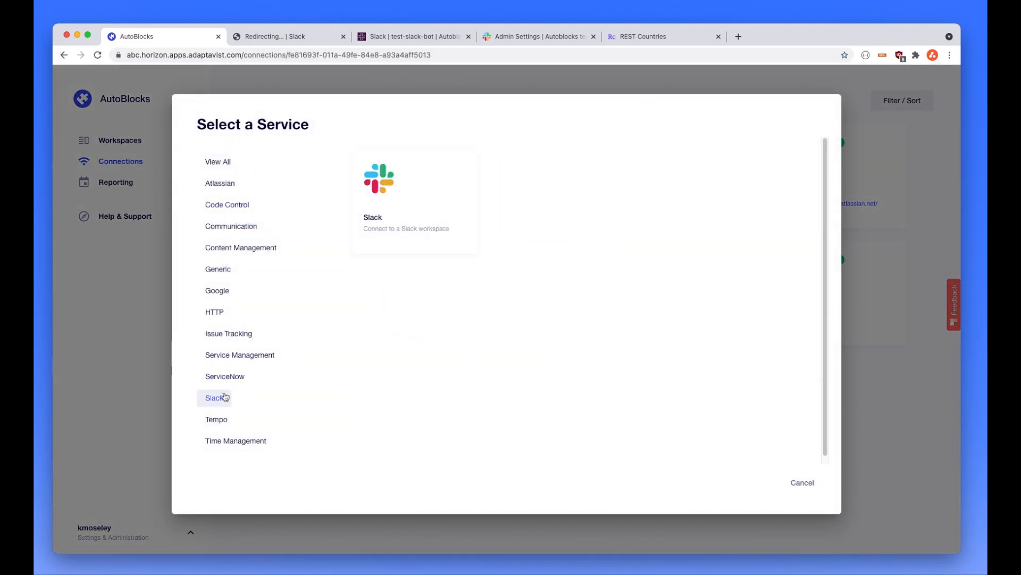
{"action": "left_click", "coordinate": [405, 210]}
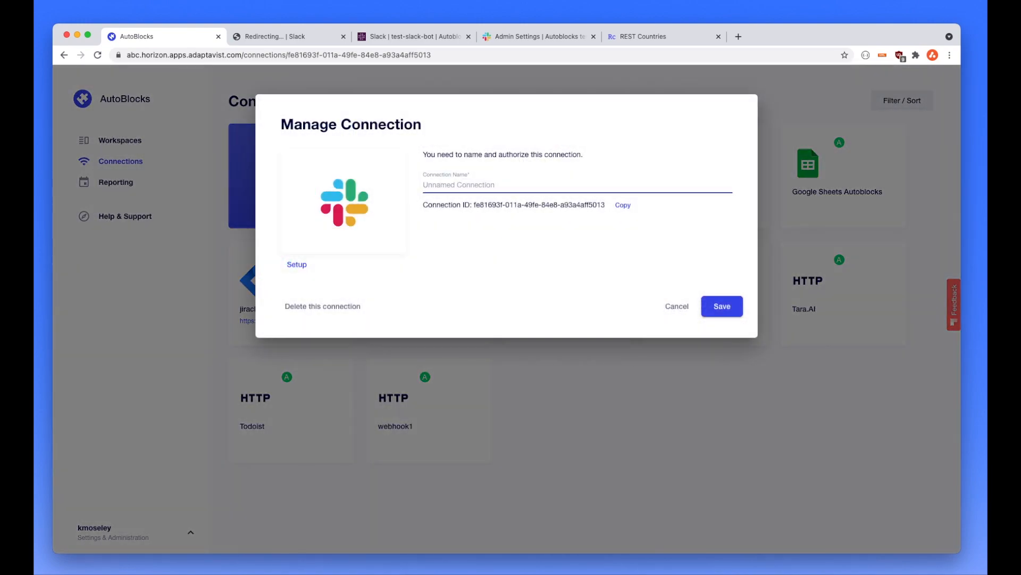
Step: Name the connection 'Autoblocks test workspace 6 - my demo test environment' and open its setup steps
{"action": "left_click", "coordinate": [256, 37]}
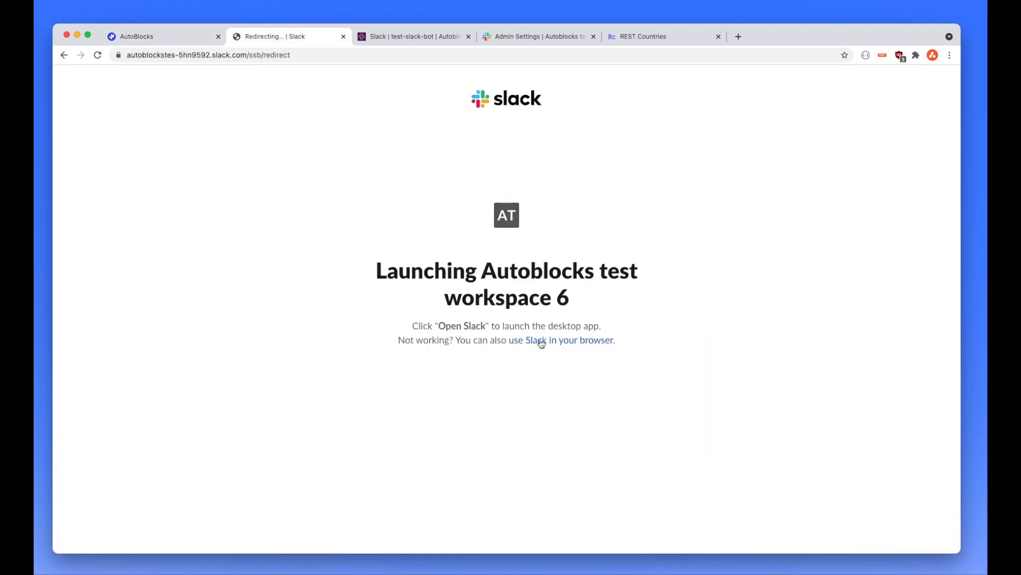
{"action": "left_click_drag", "start_coordinate": [586, 305], "coordinate": [485, 272]}
{"action": "key", "text": "super+c"}
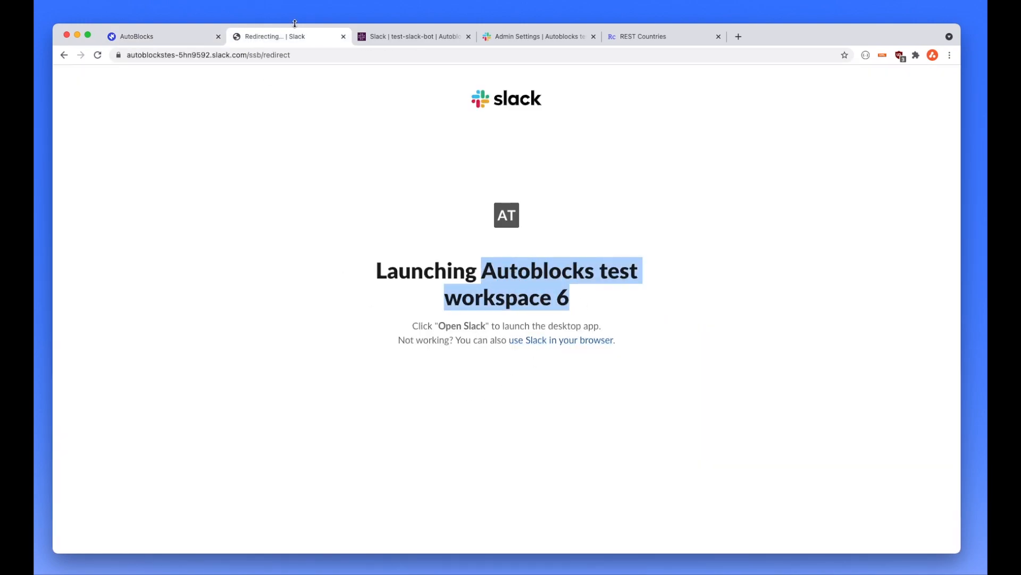
{"action": "left_click", "coordinate": [178, 38]}
{"action": "key", "text": "super+v"}
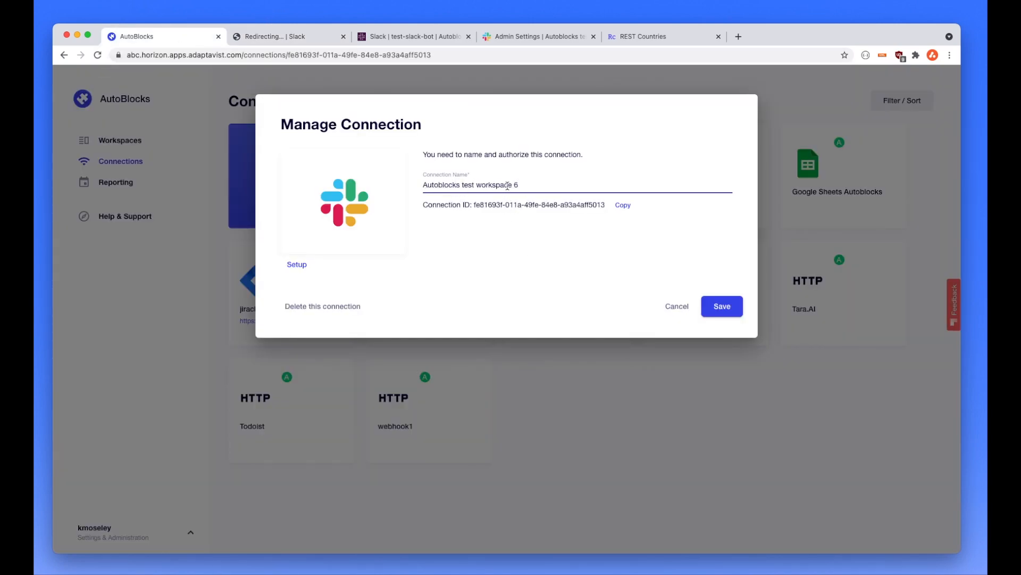
{"action": "type", "text": "- my dmeo test environment"}
{"action": "double_click", "coordinate": [548, 184]}
{"action": "type", "text": "demo"}
{"action": "left_click", "coordinate": [519, 242]}
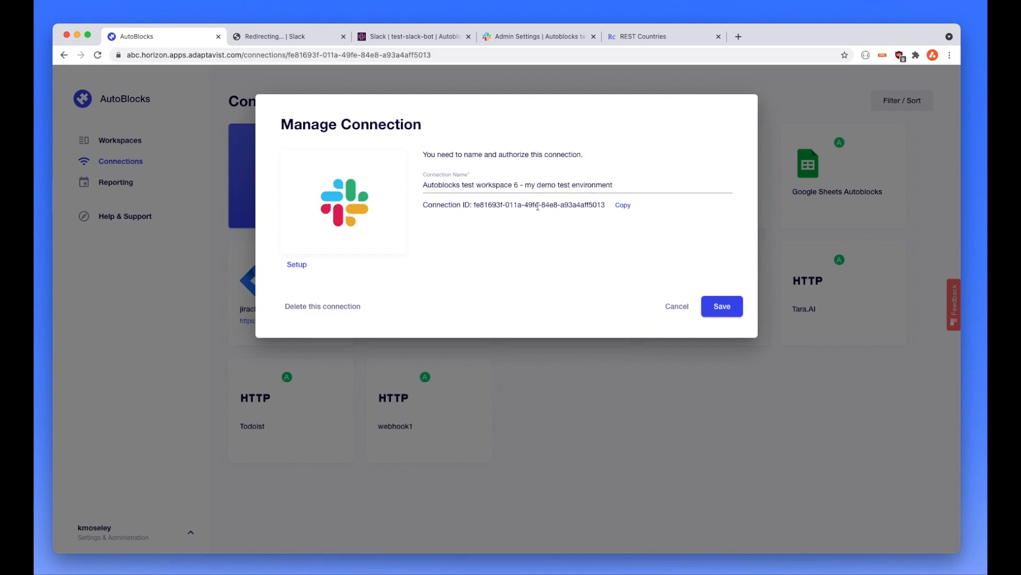
{"action": "left_click", "coordinate": [297, 266]}
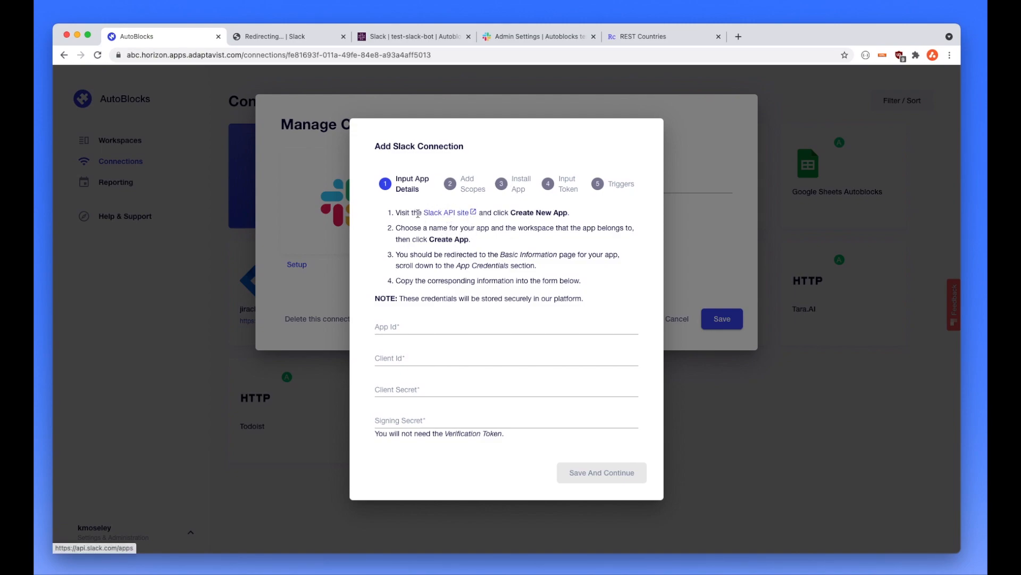
Step: Create a from-scratch Slack app 'Autoblocks test workspace 6 - App' in Autoblocks test workspace 6
{"action": "left_click", "coordinate": [448, 214]}
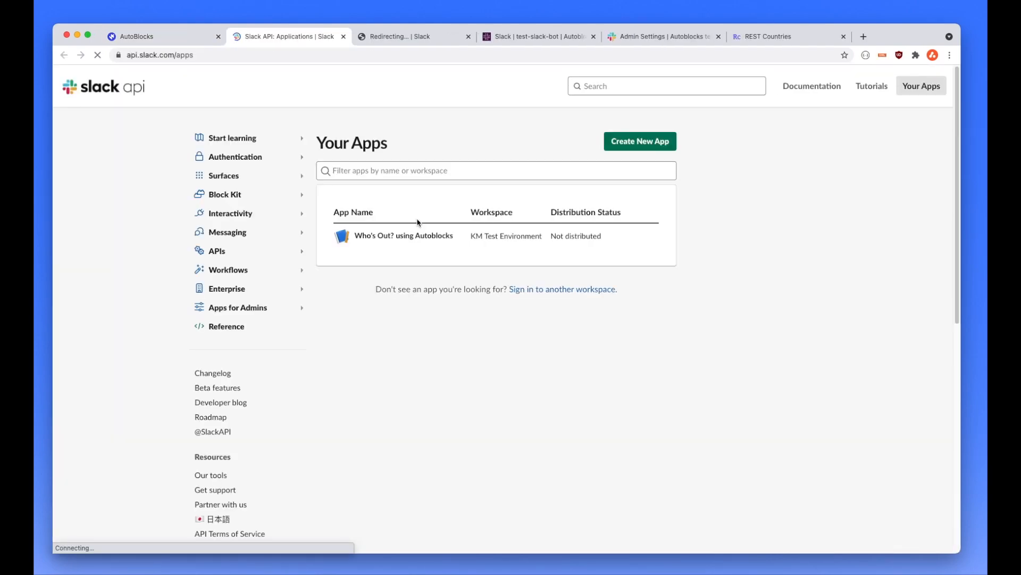
{"action": "left_click", "coordinate": [642, 142]}
{"action": "left_click", "coordinate": [458, 303]}
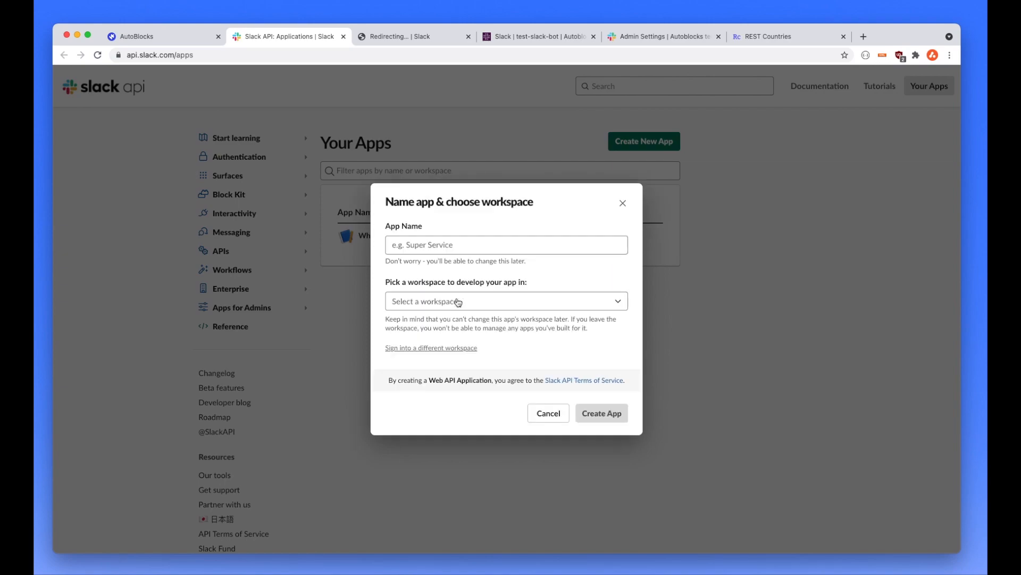
{"action": "left_click", "coordinate": [456, 247]}
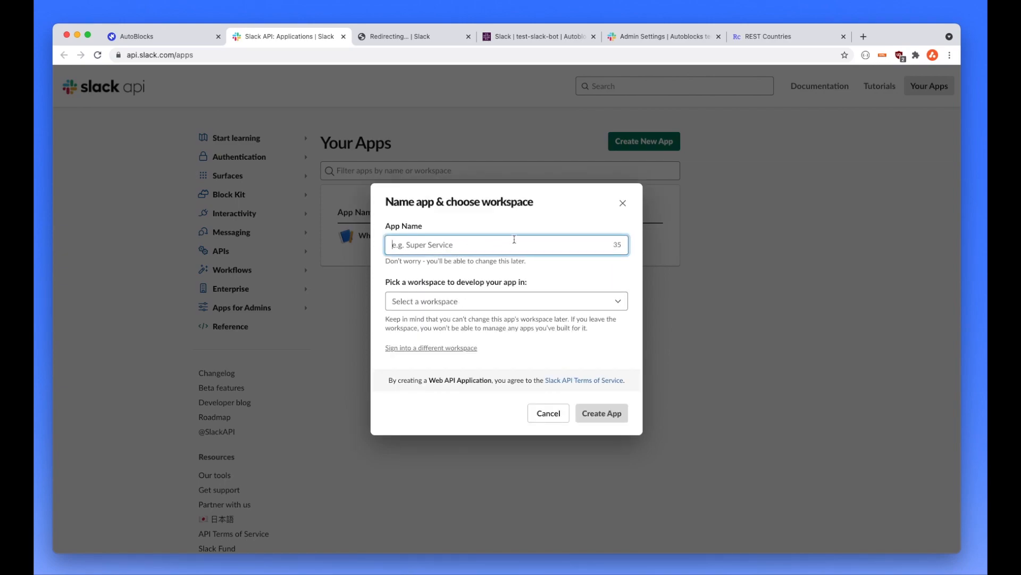
{"action": "key", "text": "super+v"}
{"action": "left_click", "coordinate": [500, 305]}
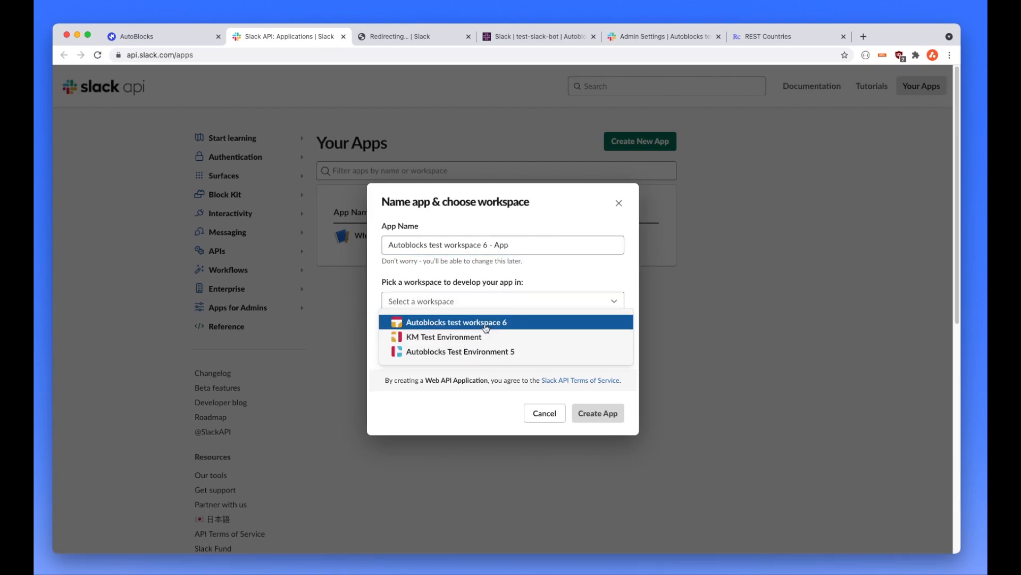
{"action": "left_click", "coordinate": [486, 323]}
{"action": "left_click", "coordinate": [486, 304]}
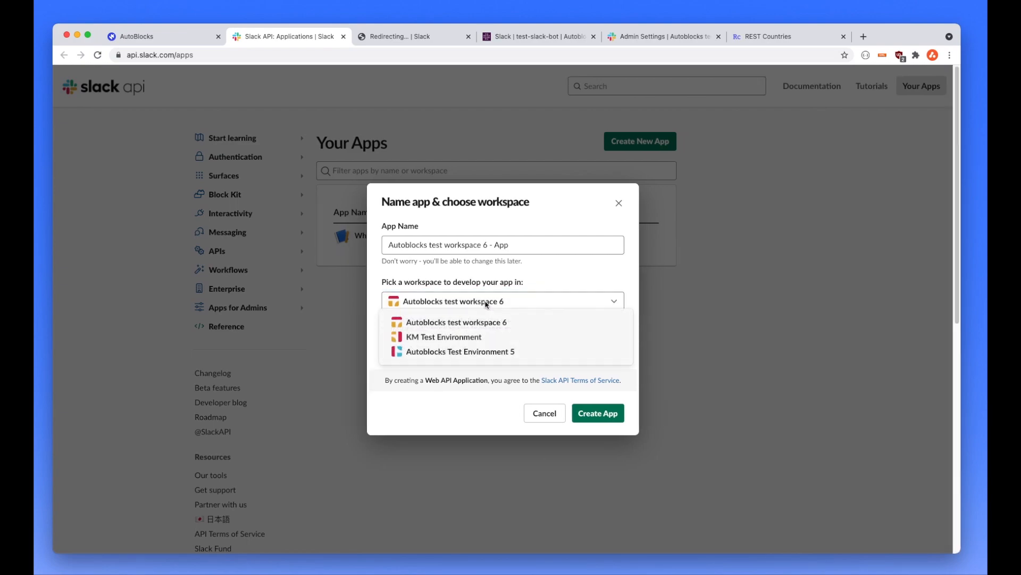
{"action": "left_click", "coordinate": [488, 303]}
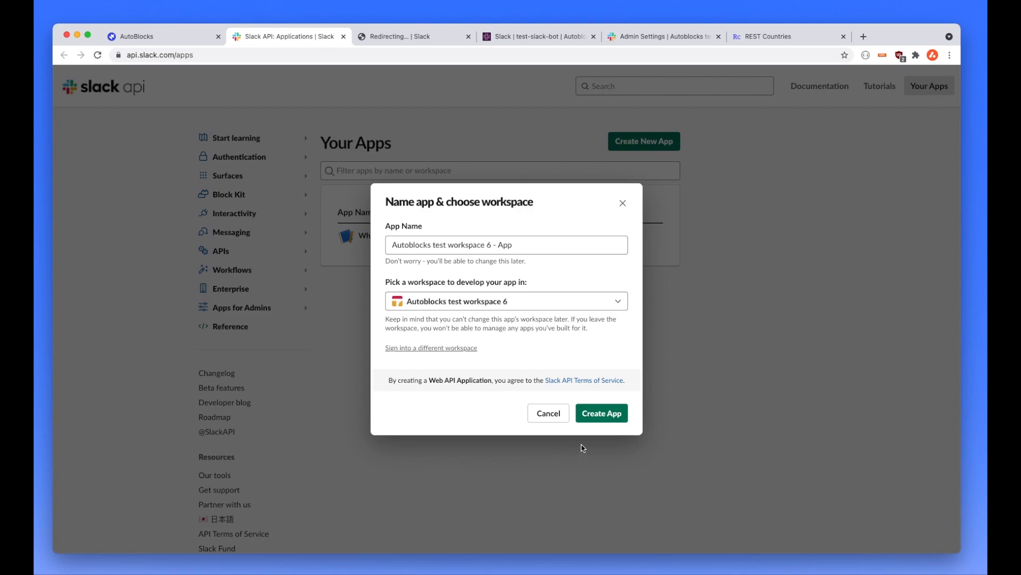
{"action": "left_click", "coordinate": [596, 415]}
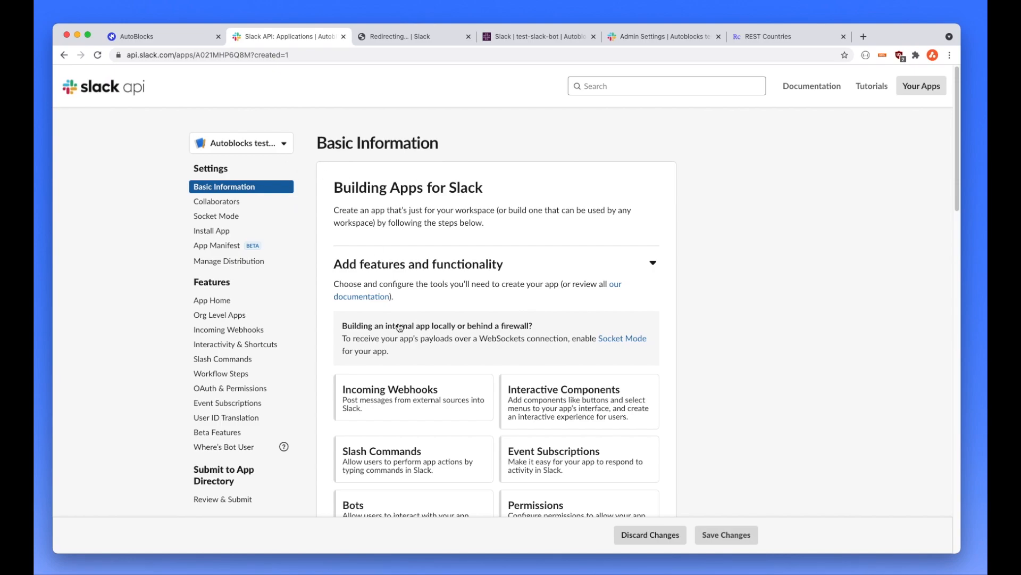
Step: Copy the app's App ID from App Credentials into the AutoBlocks App Id field
{"action": "left_click", "coordinate": [184, 38]}
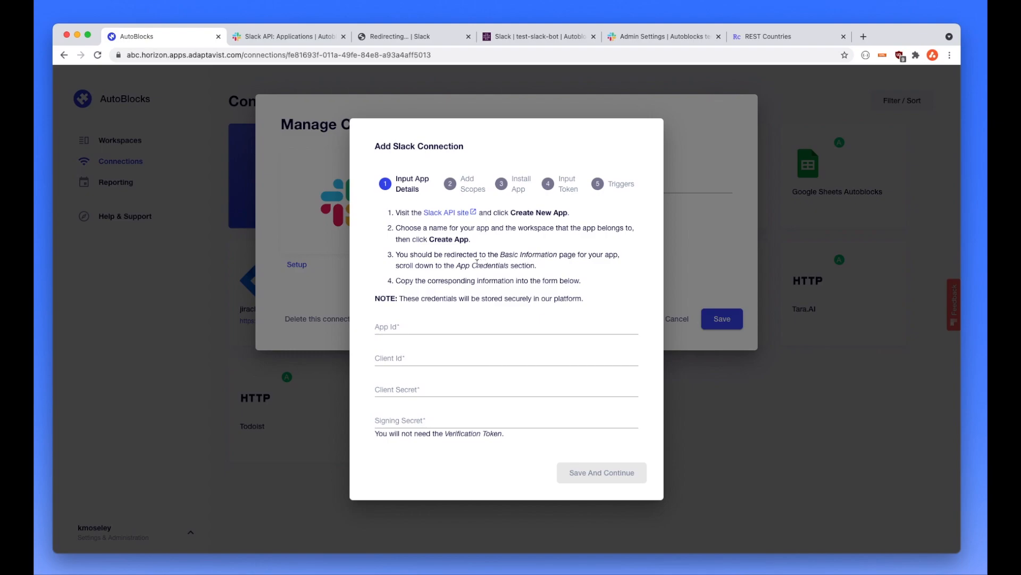
{"action": "left_click", "coordinate": [272, 33]}
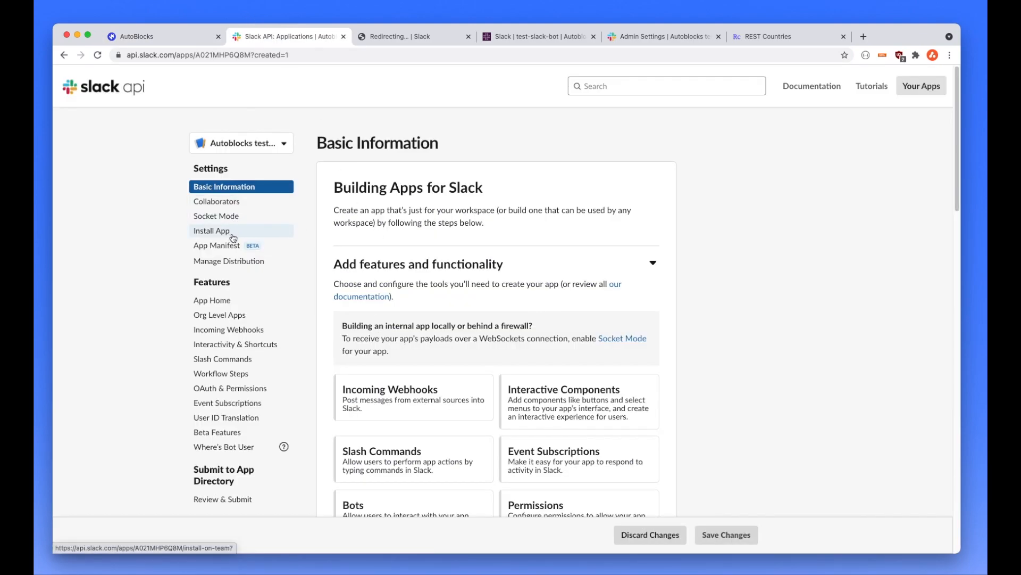
{"action": "scroll", "coordinate": [250, 298], "scroll_direction": "down", "scroll_amount": 1}
{"action": "key", "text": "super+f"}
{"action": "type", "text": "credenti"}
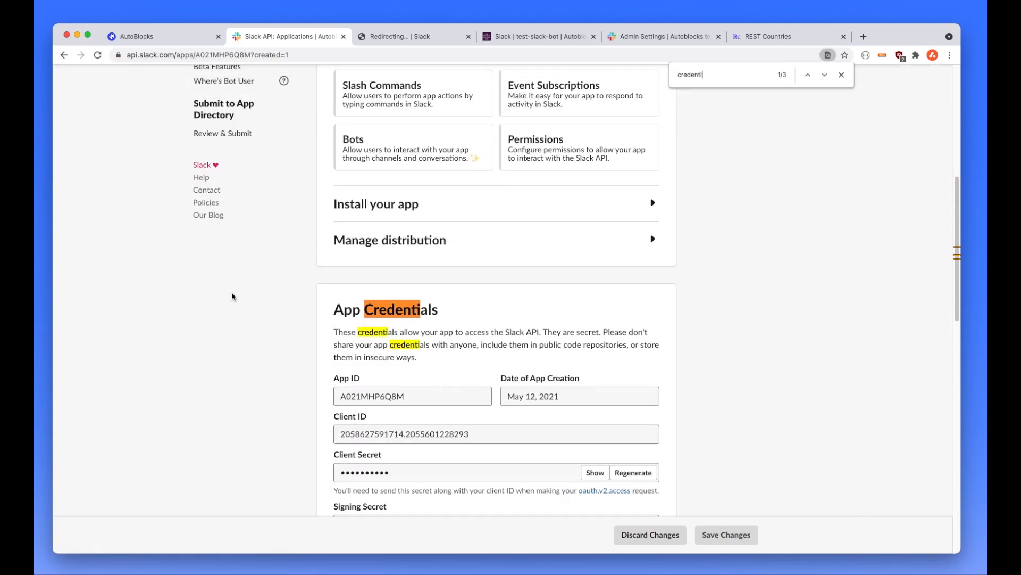
{"action": "scroll", "coordinate": [231, 296], "scroll_direction": "down", "scroll_amount": 5}
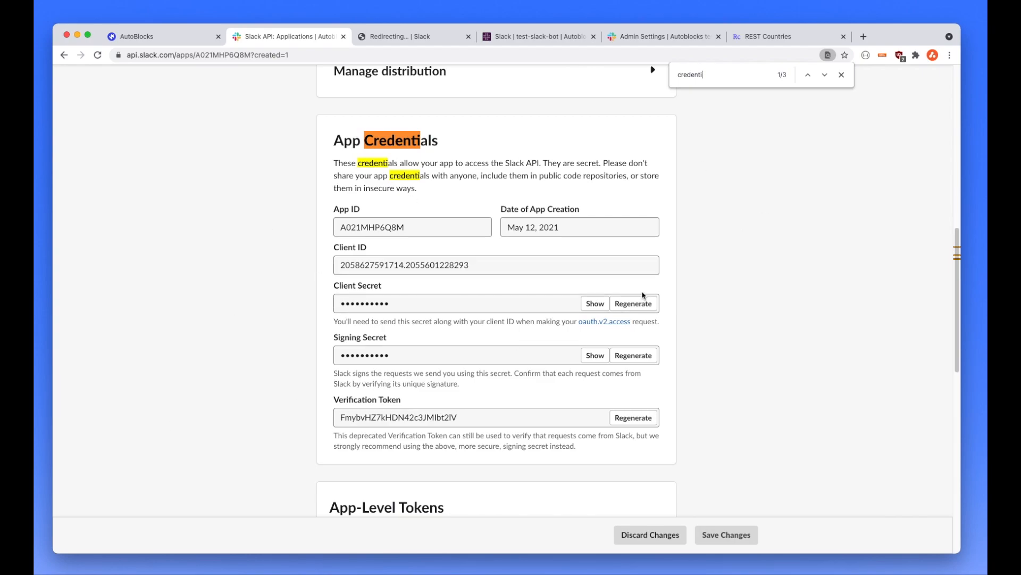
{"action": "left_click", "coordinate": [396, 226]}
{"action": "double_click", "coordinate": [397, 228]}
{"action": "key", "text": "super+c"}
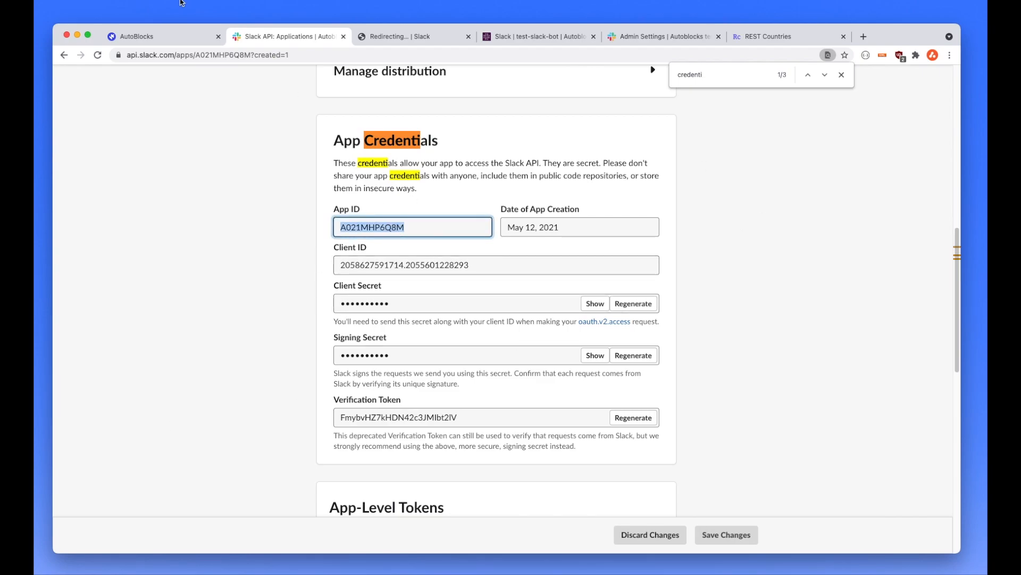
{"action": "left_click", "coordinate": [163, 37]}
{"action": "left_click", "coordinate": [433, 327]}
{"action": "key", "text": "super+v"}
Step: Copy the app's Client ID into the AutoBlocks Client Id field
{"action": "left_click", "coordinate": [277, 37]}
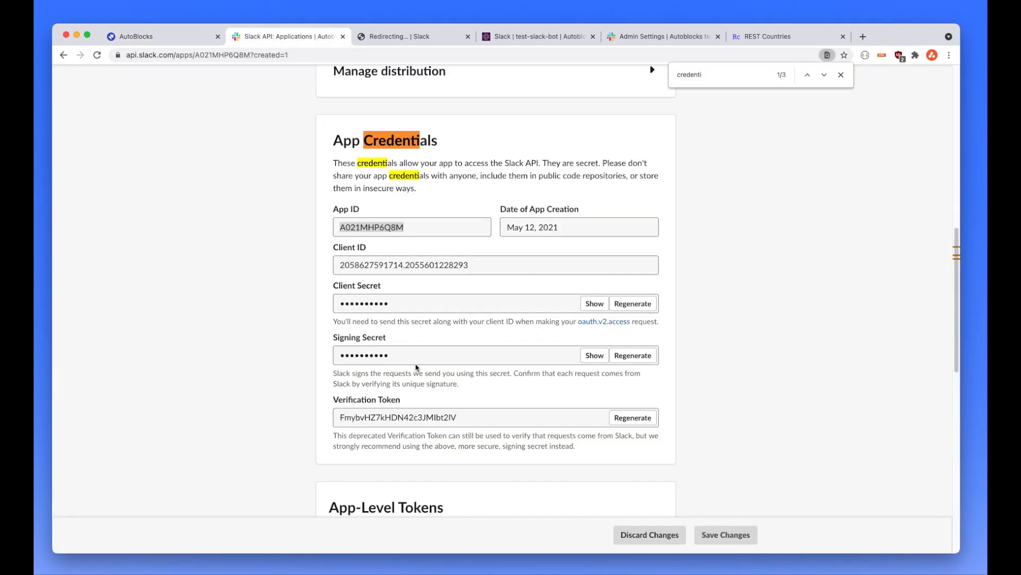
{"action": "left_click", "coordinate": [379, 268]}
{"action": "double_click", "coordinate": [379, 266]}
{"action": "key", "text": "super+c"}
{"action": "left_click", "coordinate": [163, 37]}
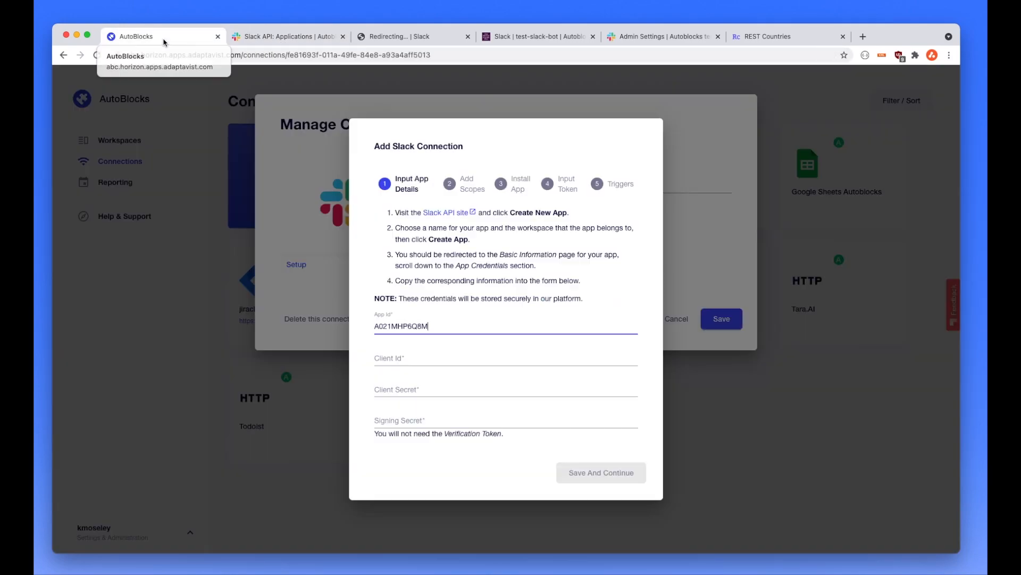
{"action": "left_click", "coordinate": [446, 360]}
{"action": "key", "text": "super+v"}
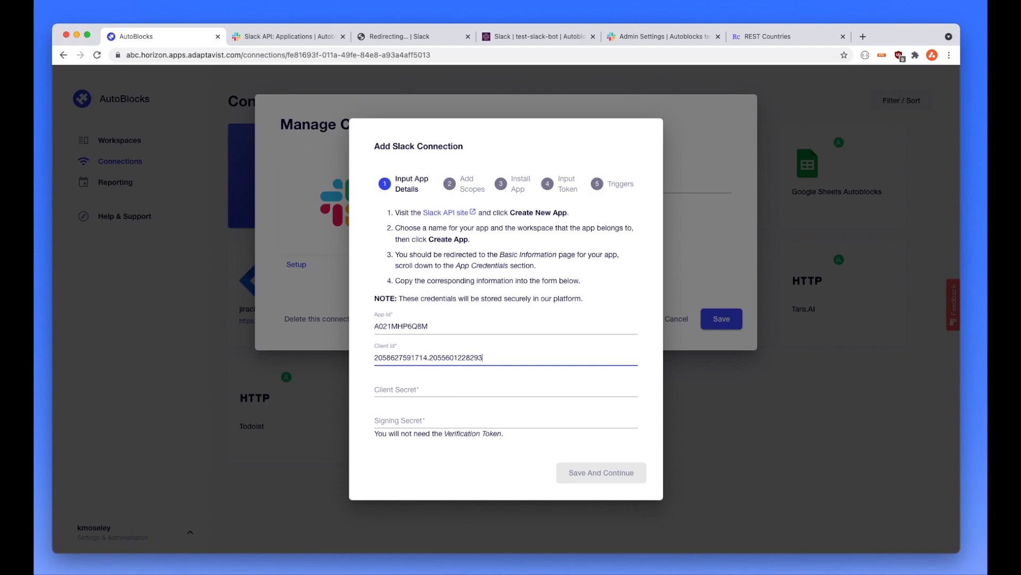
Step: Copy the app's Client Secret into the AutoBlocks Client Secret field
{"action": "left_click", "coordinate": [281, 37]}
{"action": "left_click", "coordinate": [471, 307]}
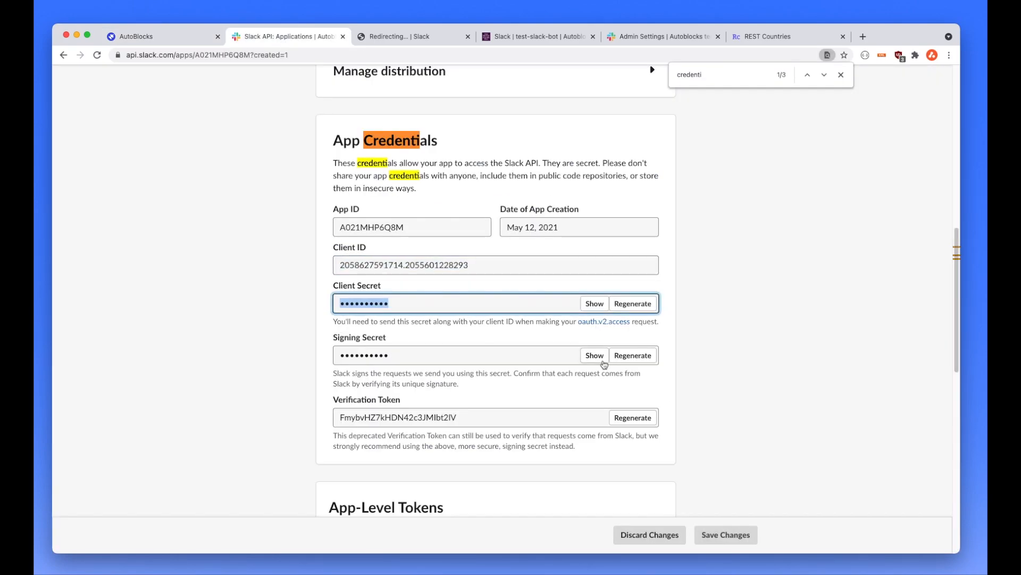
{"action": "left_click", "coordinate": [594, 303]}
{"action": "key", "text": "super+c"}
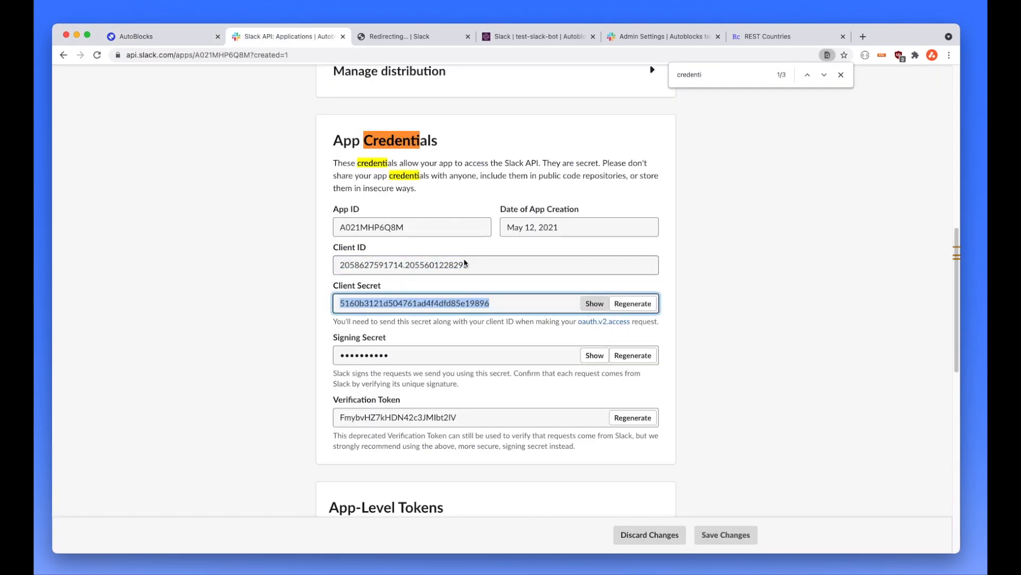
{"action": "left_click", "coordinate": [159, 37]}
{"action": "key", "text": "super+a"}
{"action": "key", "text": "super+v"}
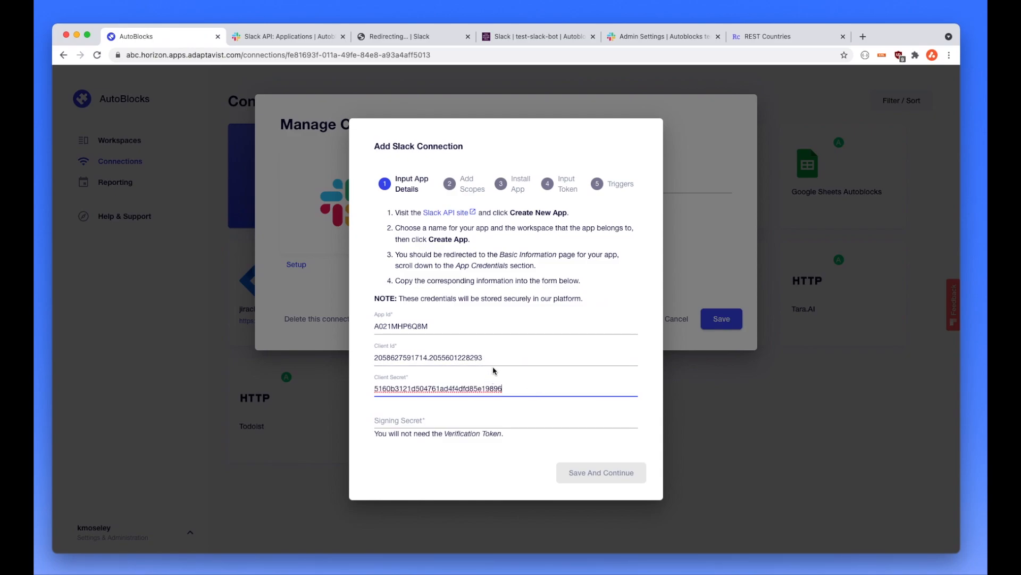
Step: Copy the Signing Secret into the AutoBlocks form, leaving the Verification Token empty
{"action": "left_click", "coordinate": [252, 34]}
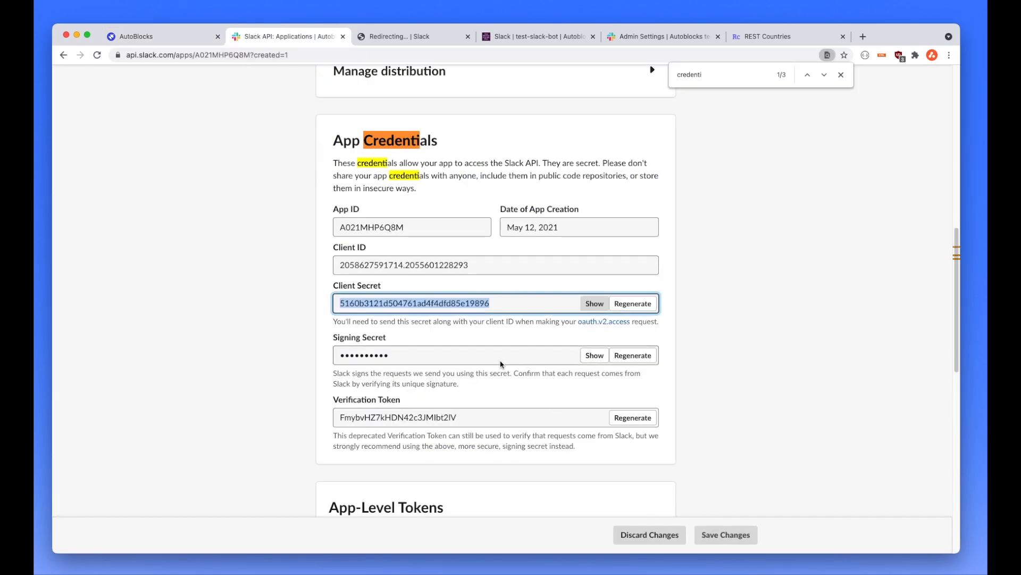
{"action": "left_click", "coordinate": [508, 365]}
{"action": "left_click", "coordinate": [581, 355]}
{"action": "key", "text": "super+a"}
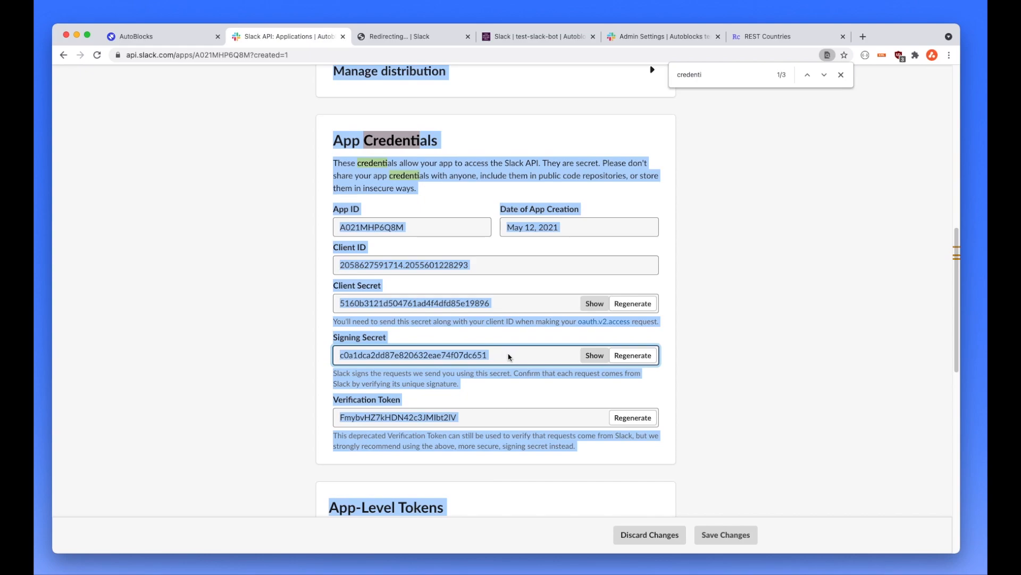
{"action": "left_click", "coordinate": [292, 352]}
{"action": "left_click", "coordinate": [394, 354]}
{"action": "key", "text": "super+a"}
{"action": "key", "text": "super+c"}
{"action": "left_click", "coordinate": [168, 37]}
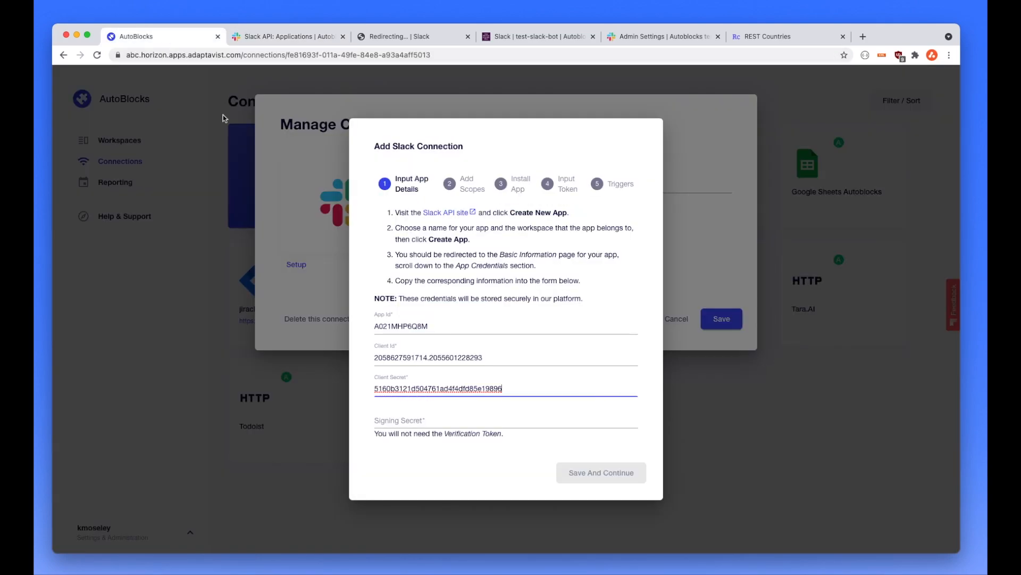
{"action": "left_click", "coordinate": [465, 426]}
{"action": "key", "text": "super+v"}
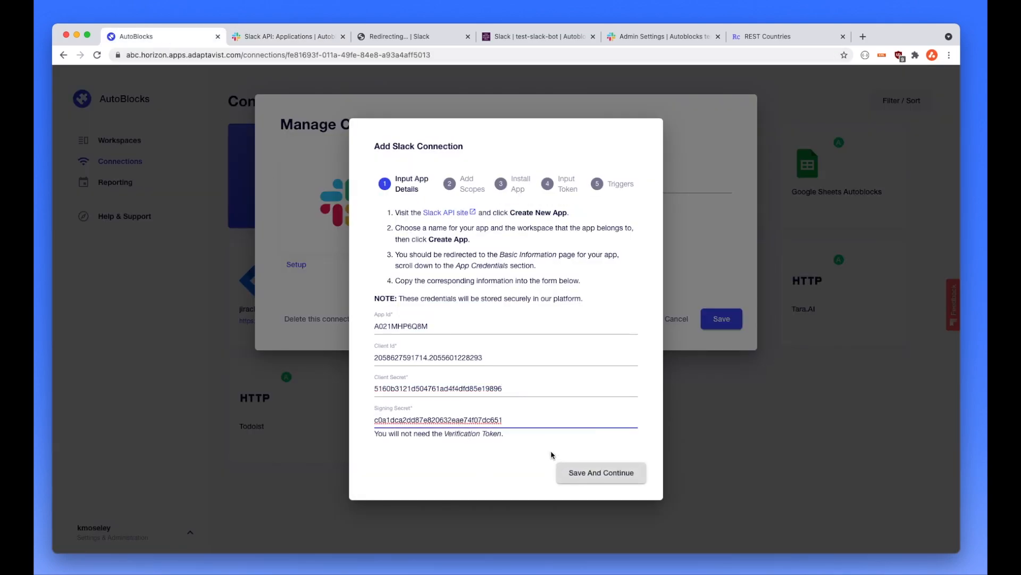
{"action": "double_click", "coordinate": [458, 435]}
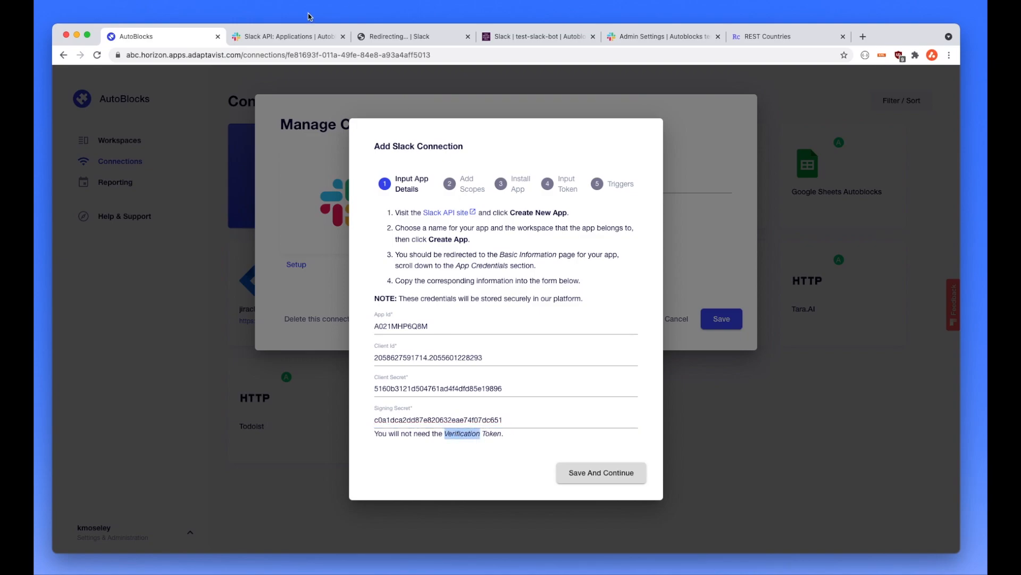
{"action": "left_click", "coordinate": [314, 36]}
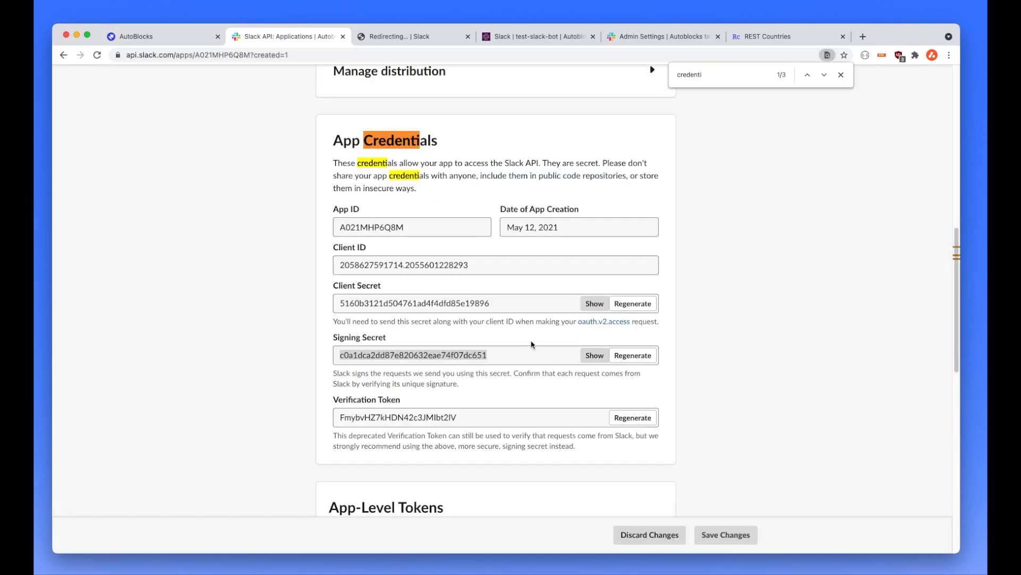
{"action": "left_click", "coordinate": [128, 36]}
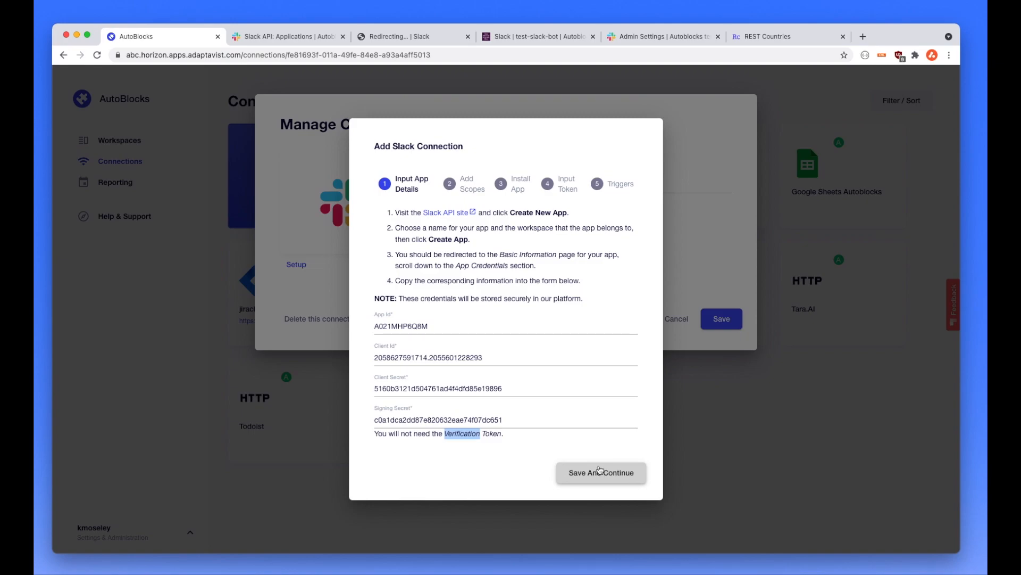
Step: Save the credentials and locate the Scopes section on the app's OAuth & Permissions page
{"action": "left_click", "coordinate": [600, 471]}
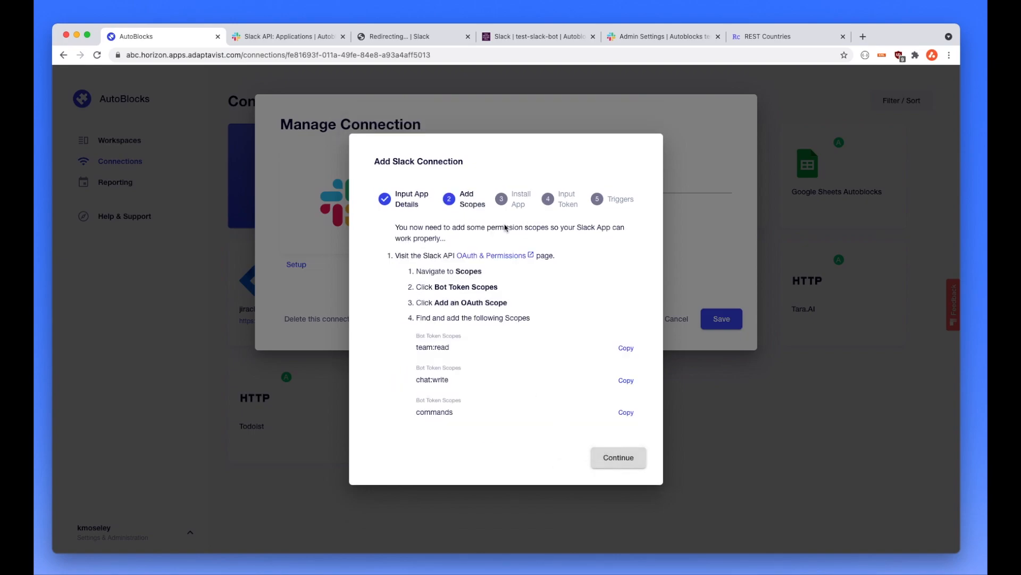
{"action": "left_click_drag", "start_coordinate": [405, 245], "coordinate": [431, 272]}
{"action": "left_click", "coordinate": [431, 271]}
{"action": "left_click", "coordinate": [485, 254]}
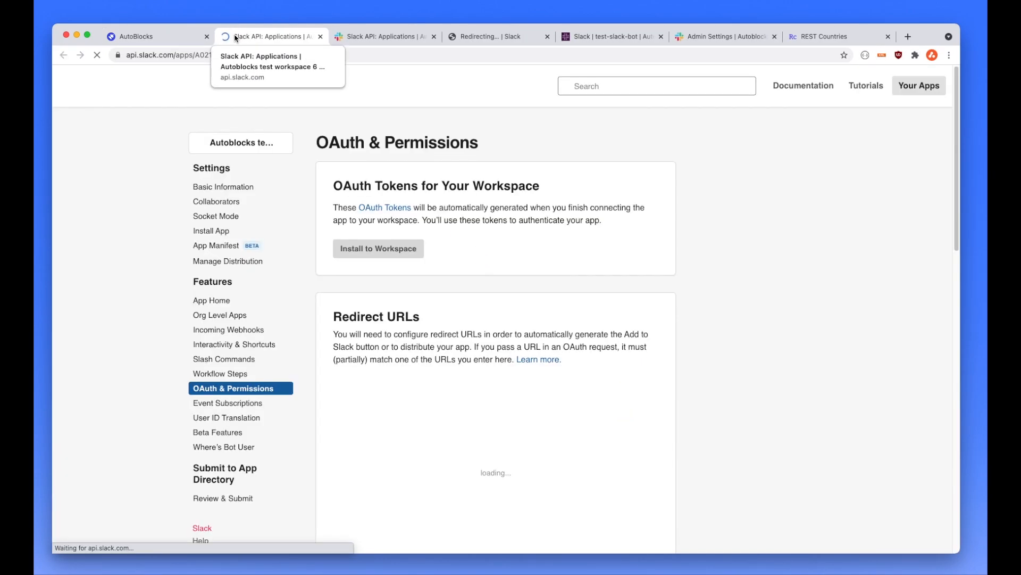
{"action": "key", "text": "super+f"}
{"action": "type", "text": "scope"}
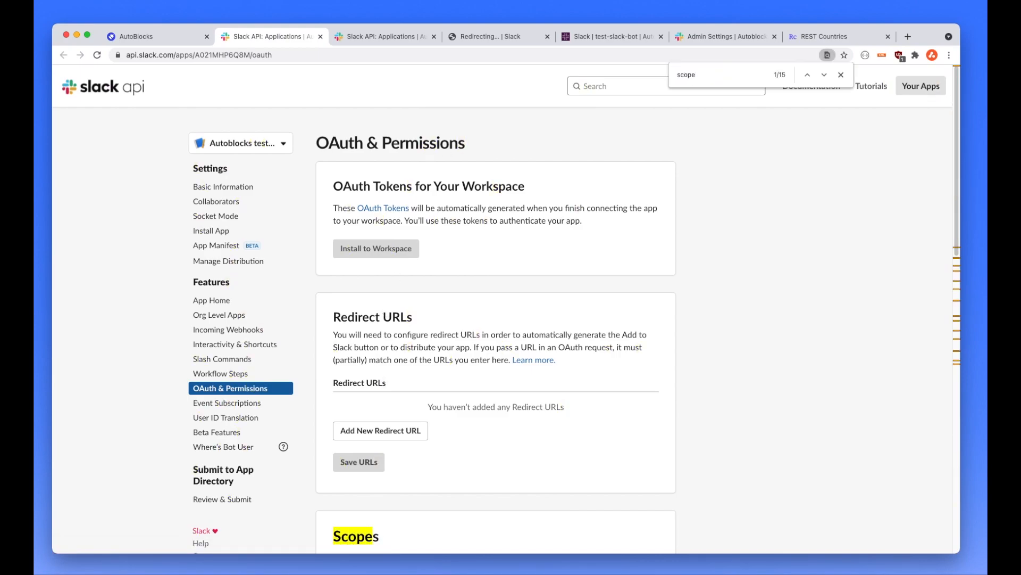
{"action": "scroll", "coordinate": [450, 356], "scroll_direction": "down", "scroll_amount": 6}
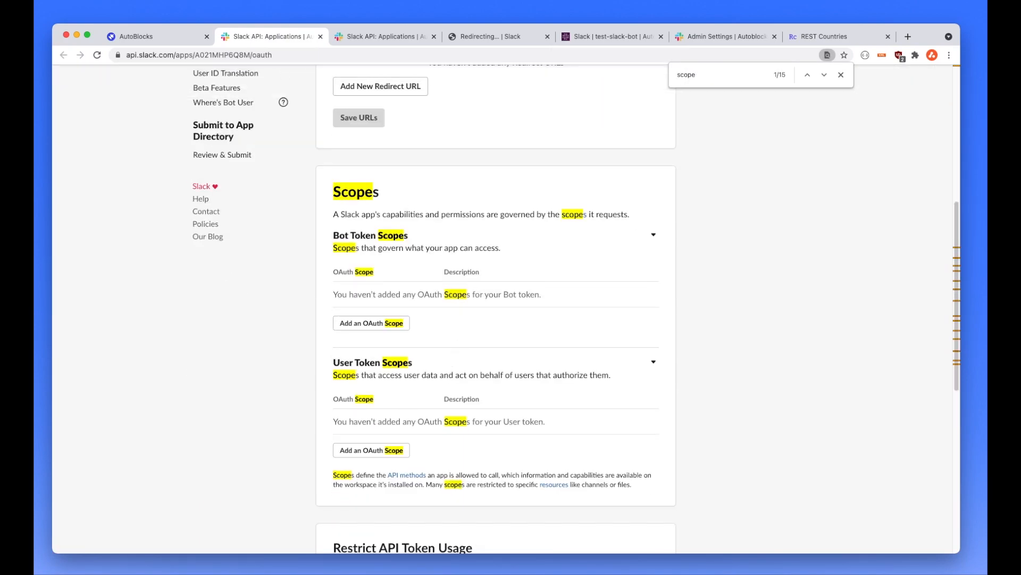
{"action": "left_click", "coordinate": [154, 36]}
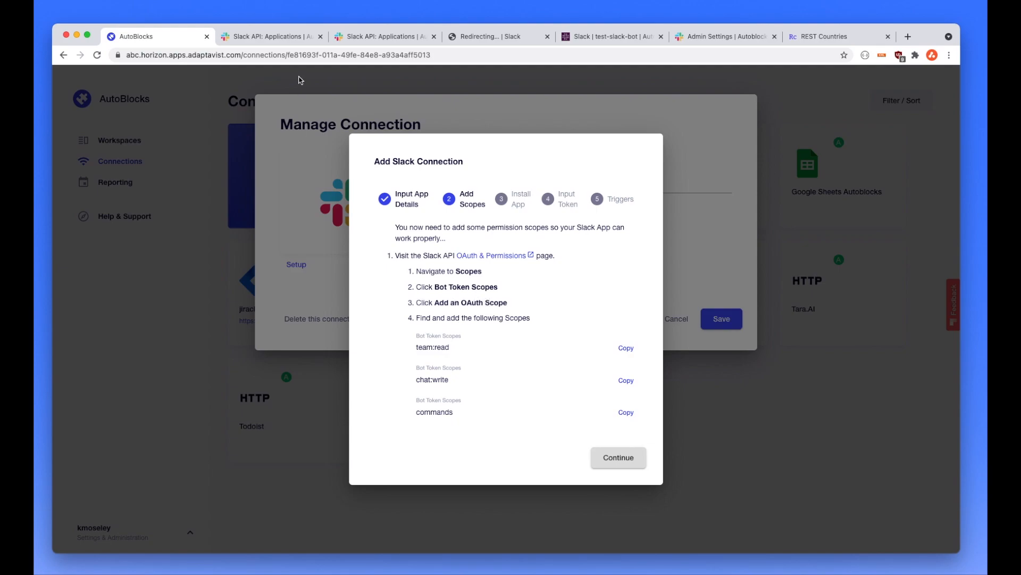
{"action": "left_click", "coordinate": [291, 38]}
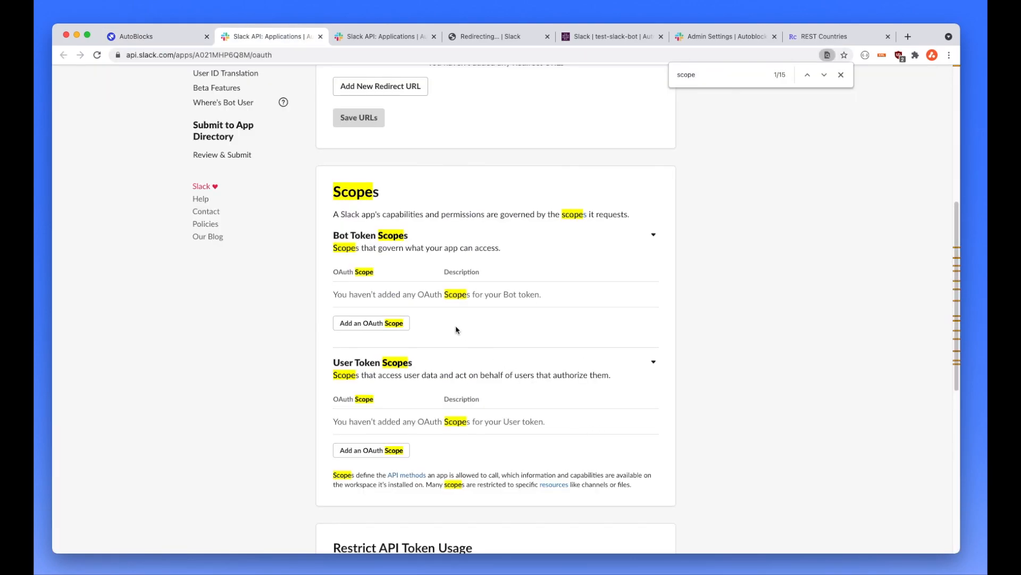
{"action": "left_click", "coordinate": [191, 36]}
{"action": "left_click", "coordinate": [250, 37]}
Step: Add team:read and chat:write as bot token scopes
{"action": "left_click", "coordinate": [371, 325]}
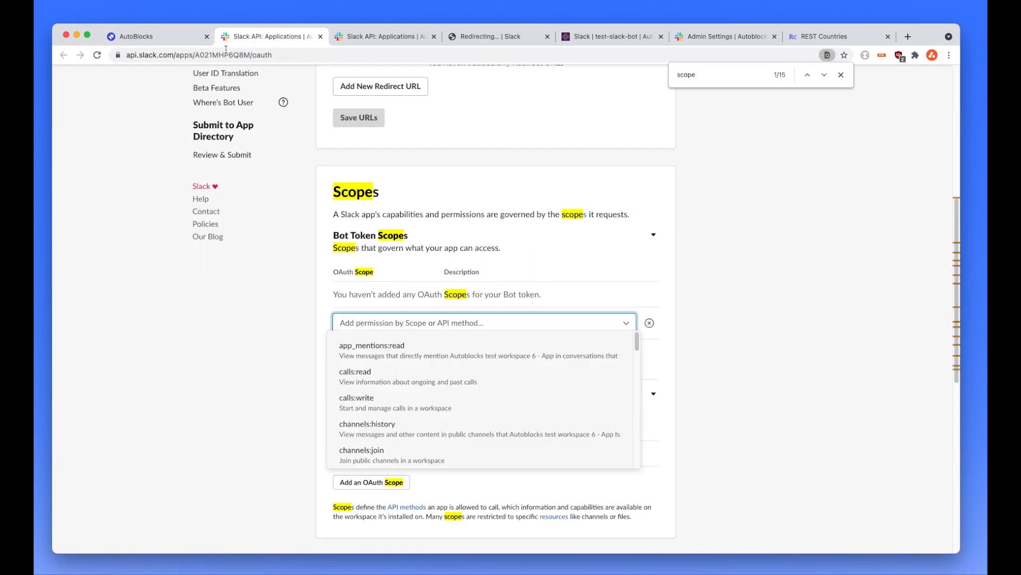
{"action": "left_click", "coordinate": [160, 40]}
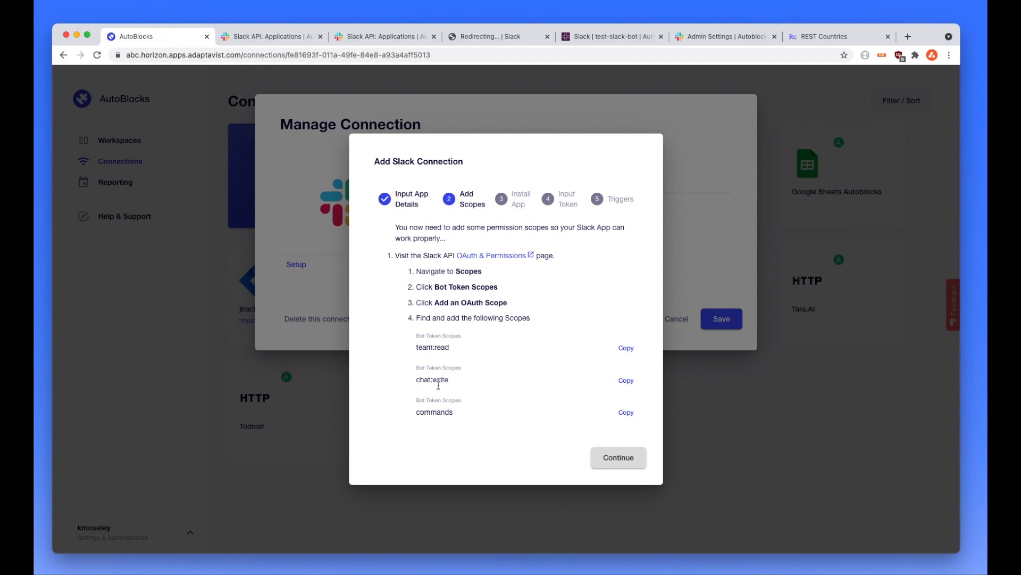
{"action": "left_click", "coordinate": [626, 348]}
{"action": "left_click", "coordinate": [303, 38]}
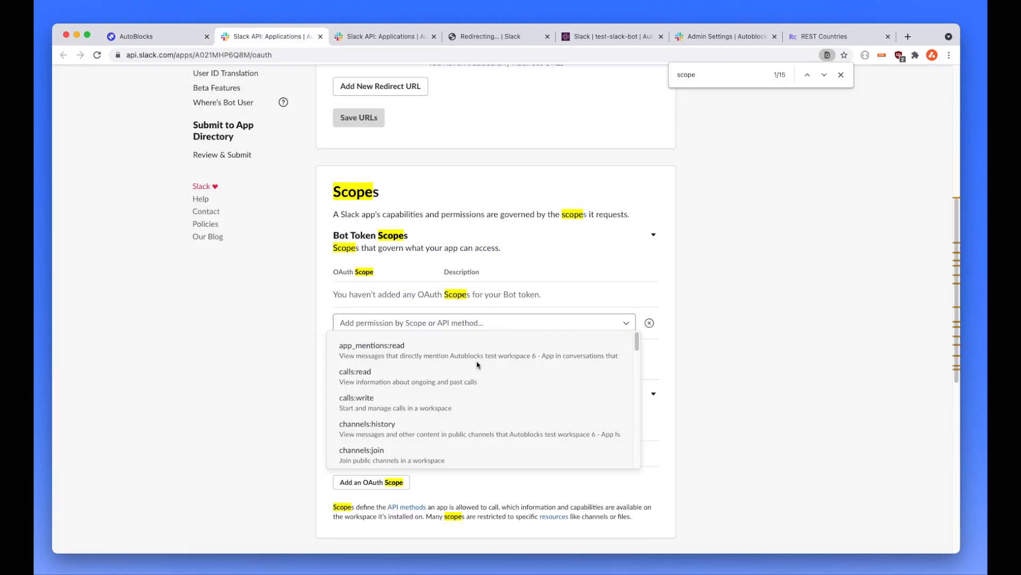
{"action": "key", "text": "super+v"}
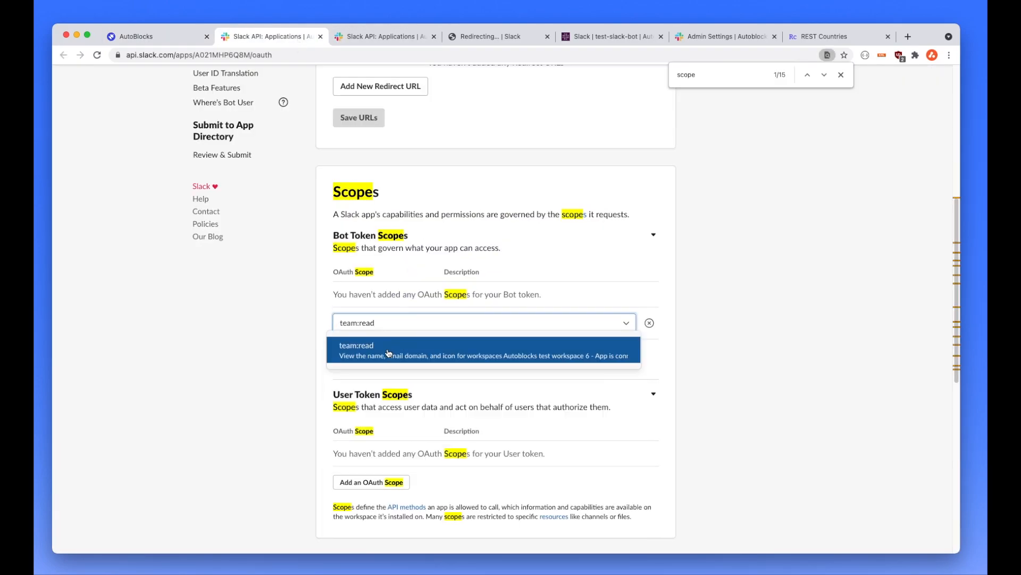
{"action": "left_click", "coordinate": [389, 353]}
{"action": "left_click", "coordinate": [387, 341]}
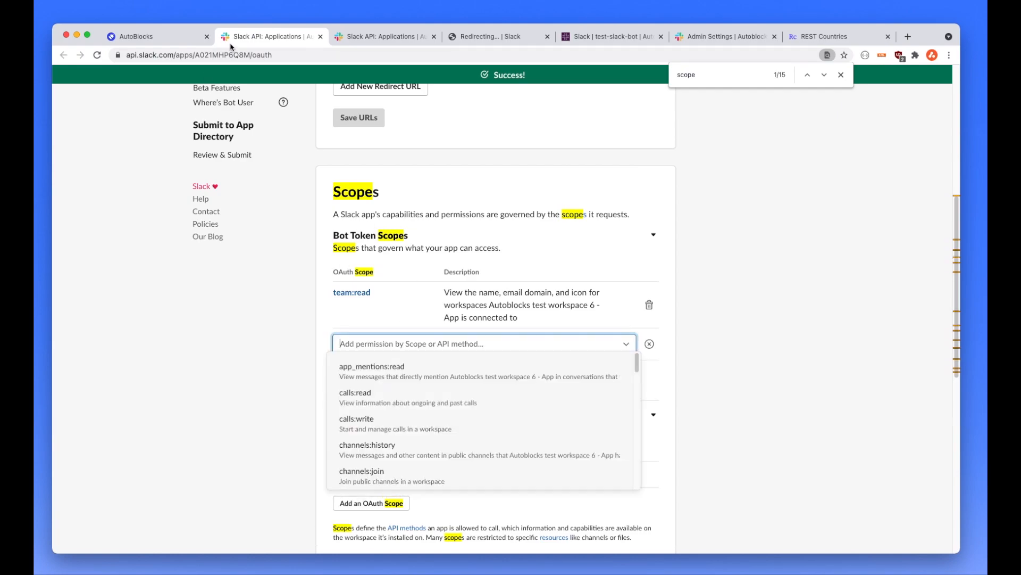
{"action": "left_click", "coordinate": [171, 39]}
{"action": "left_click", "coordinate": [626, 380]}
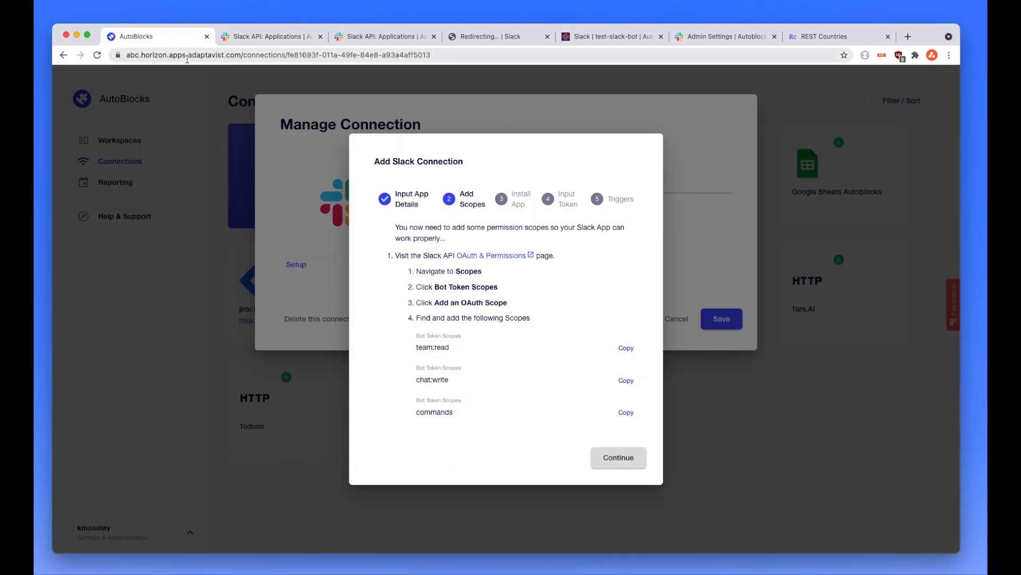
{"action": "left_click", "coordinate": [238, 42]}
{"action": "left_click", "coordinate": [347, 344]}
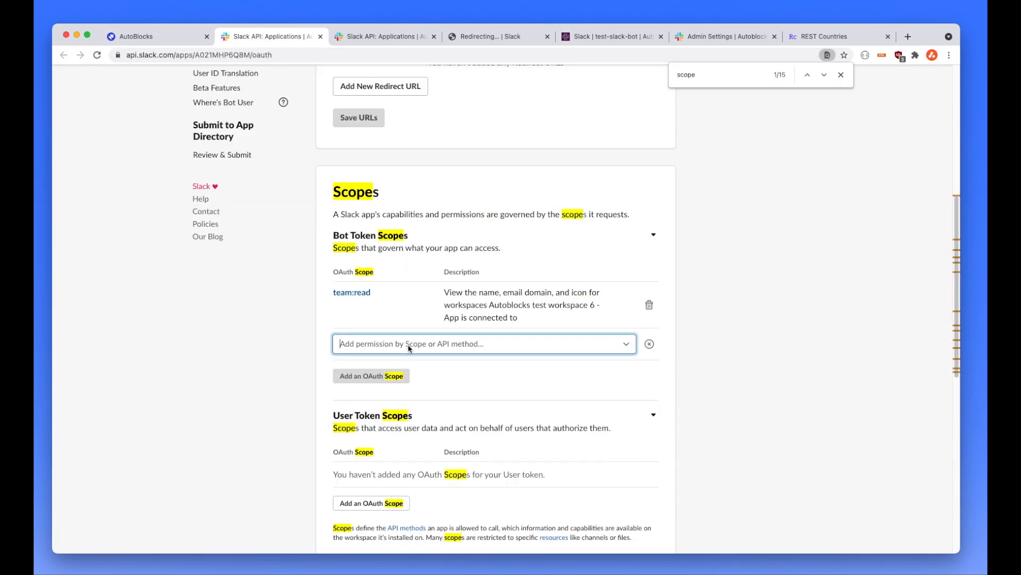
{"action": "key", "text": "ctrl+v"}
{"action": "left_click", "coordinate": [397, 375]}
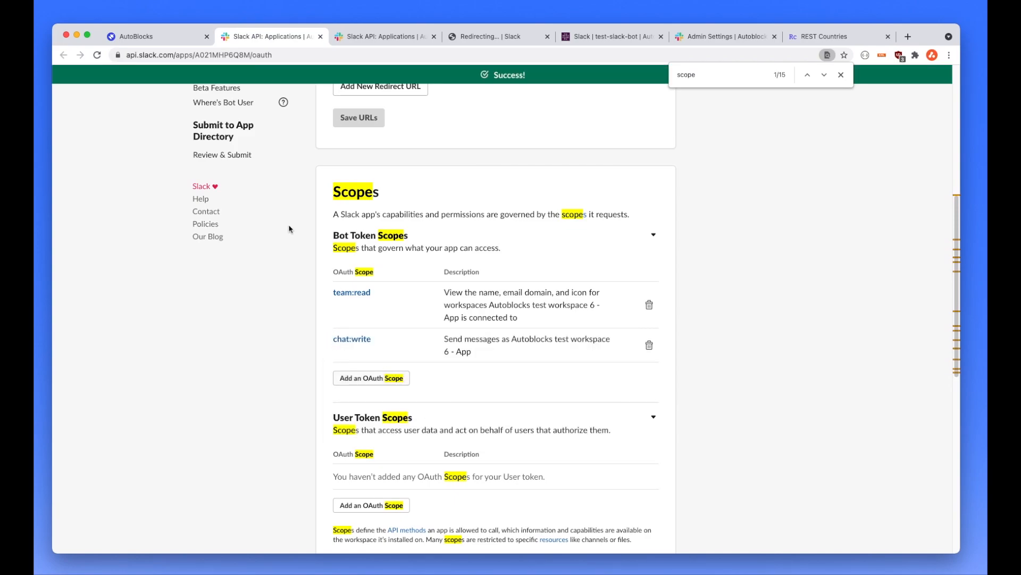
Step: Add the commands bot token scope and advance the AutoBlocks setup to Install App
{"action": "left_click", "coordinate": [136, 36]}
{"action": "left_click", "coordinate": [630, 414]}
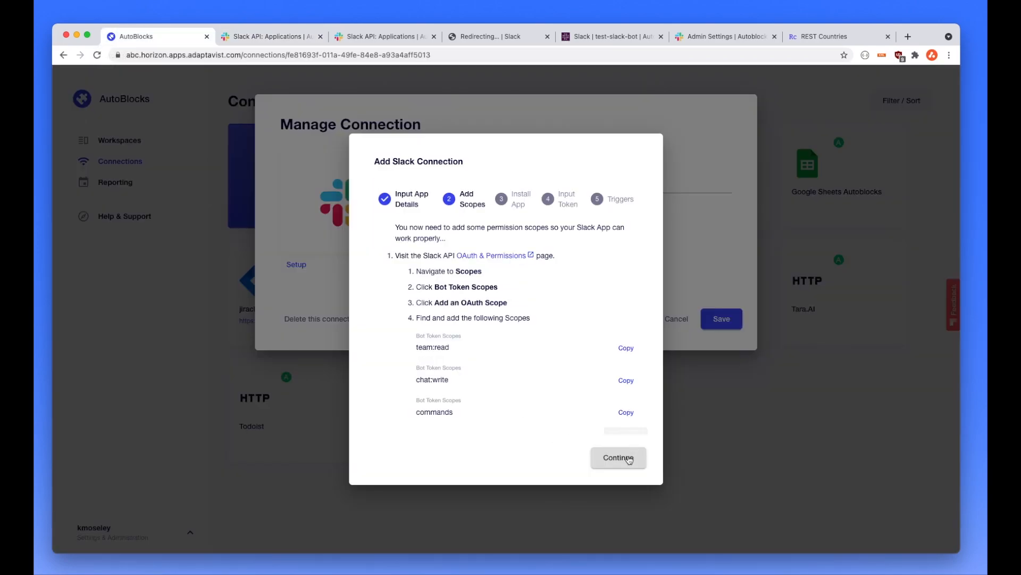
{"action": "left_click", "coordinate": [268, 36]}
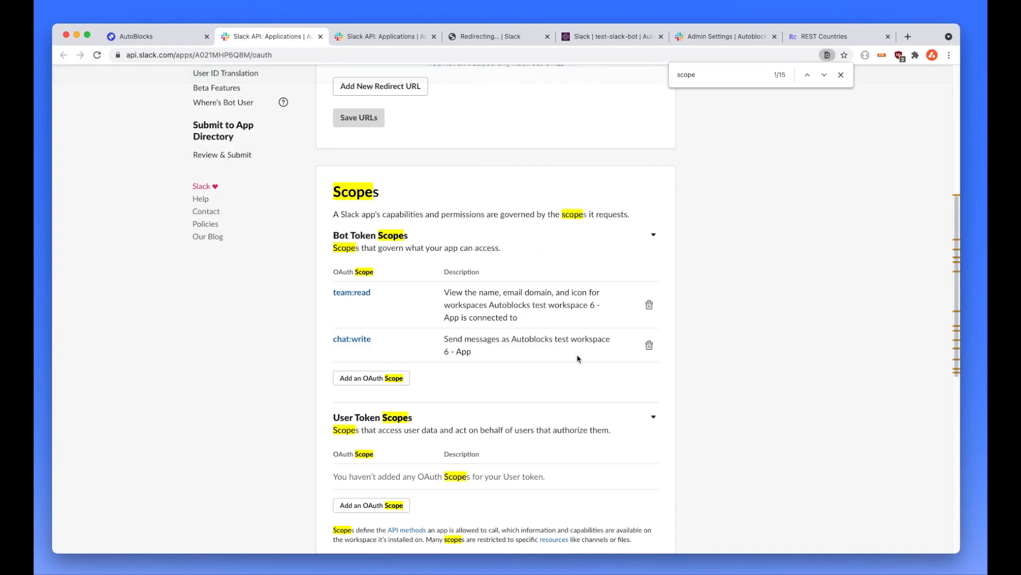
{"action": "left_click", "coordinate": [344, 379]}
{"action": "key", "text": "ctrl+v"}
{"action": "left_click", "coordinate": [540, 413]}
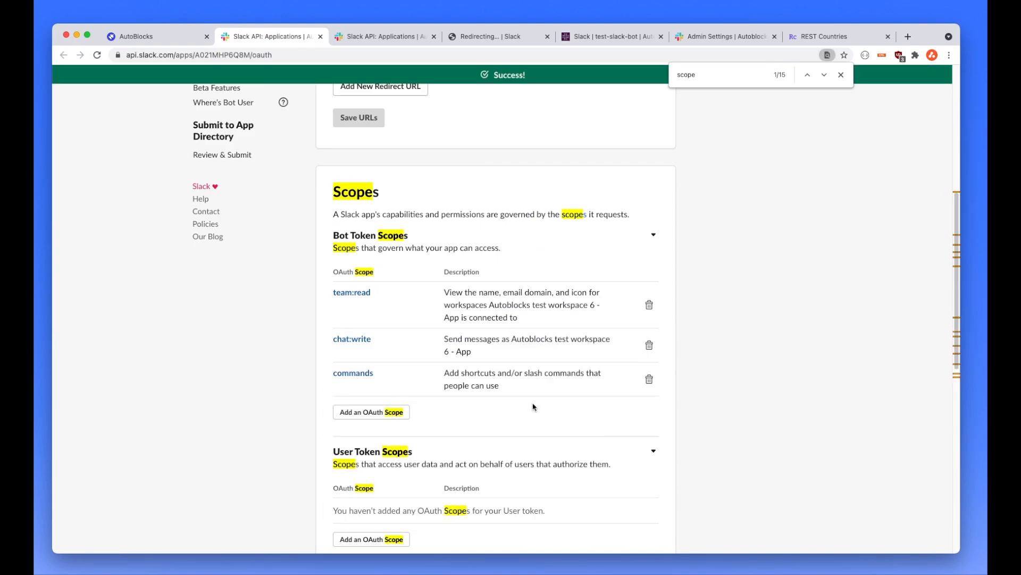
{"action": "left_click", "coordinate": [160, 37]}
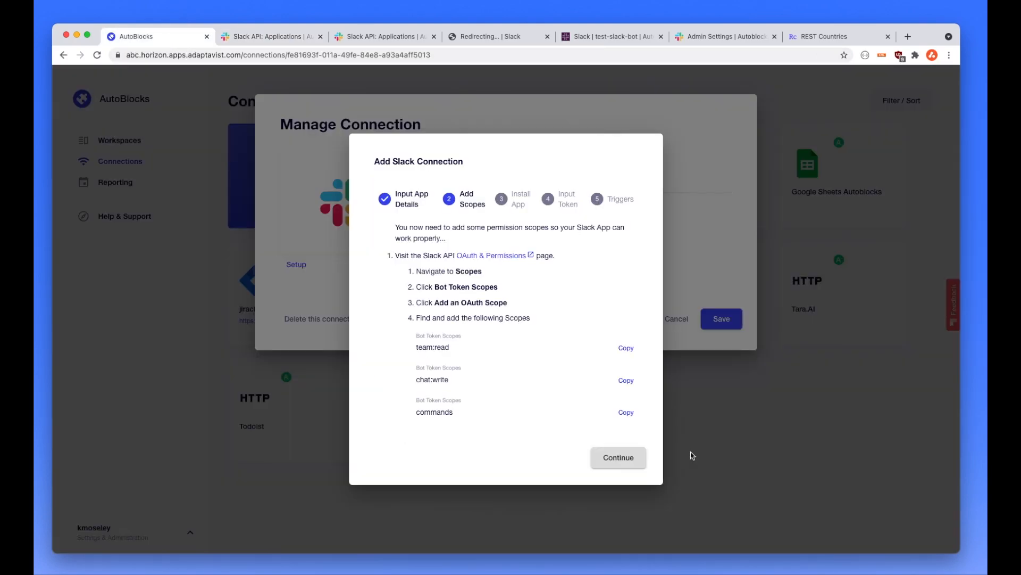
{"action": "left_click", "coordinate": [634, 456]}
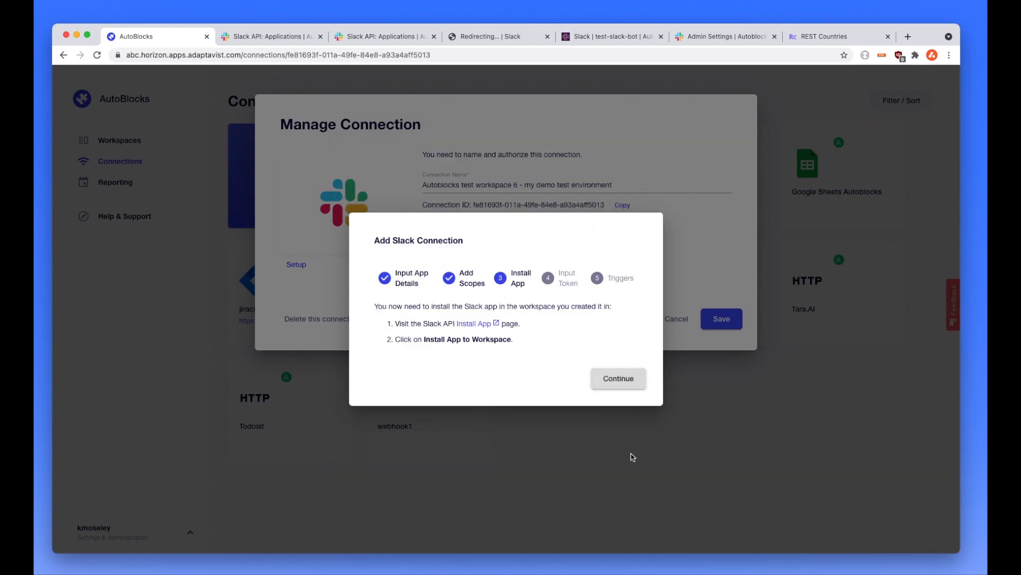
Step: Install the Slack app to the workspace and advance the AutoBlocks connection to its token step
{"action": "left_click", "coordinate": [485, 324]}
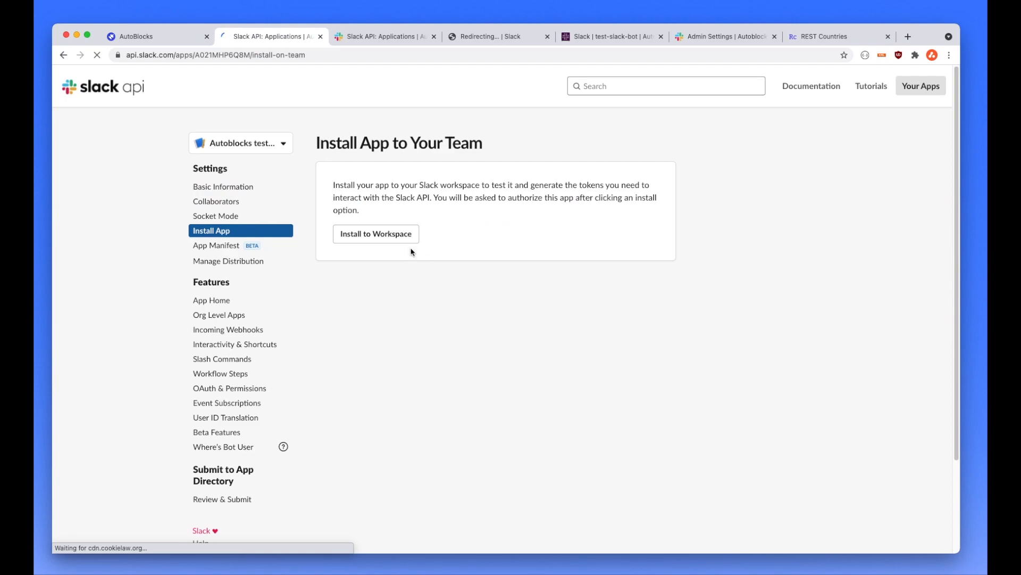
{"action": "left_click", "coordinate": [383, 234]}
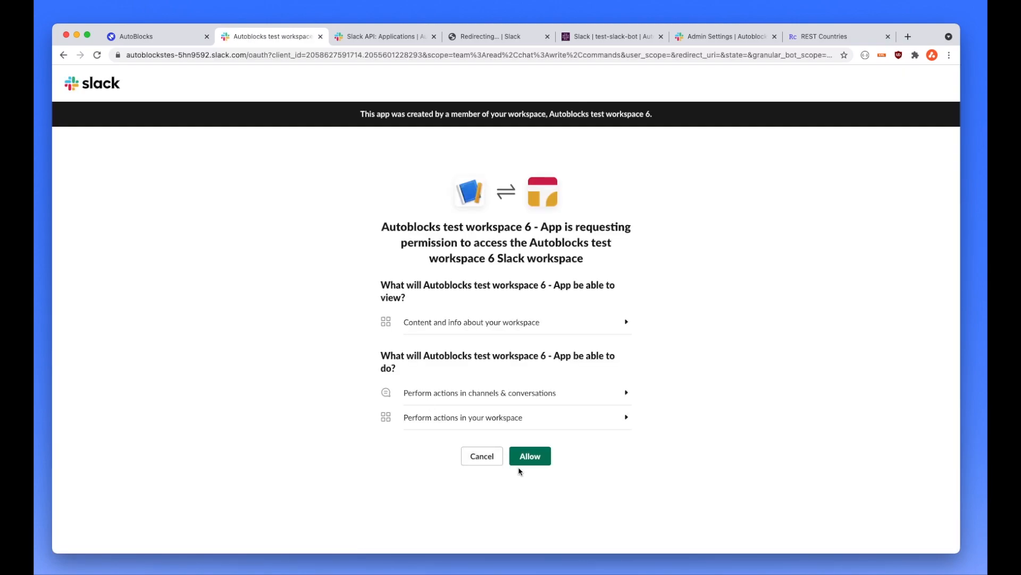
{"action": "left_click", "coordinate": [529, 457]}
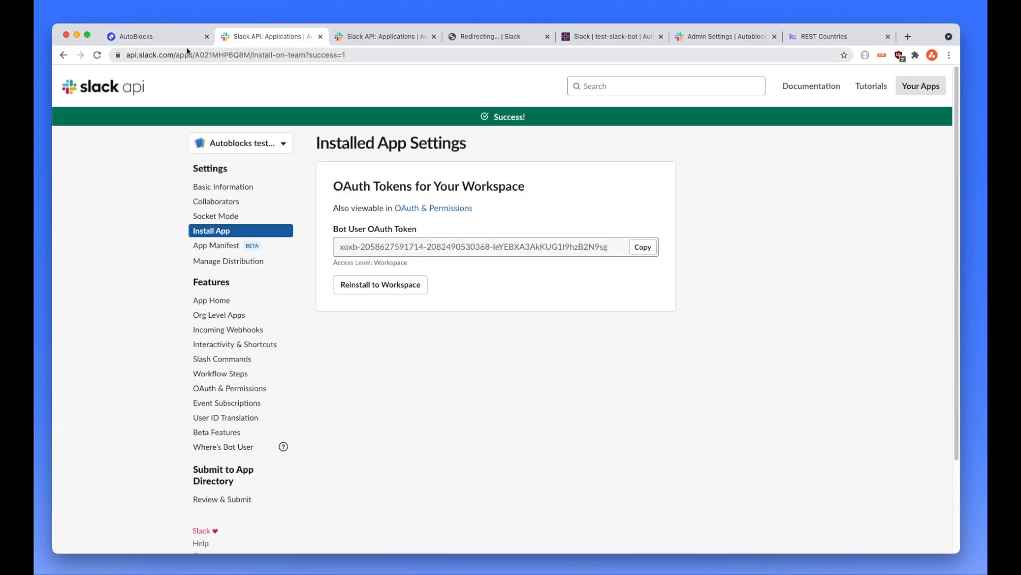
{"action": "left_click", "coordinate": [168, 39]}
{"action": "left_click", "coordinate": [598, 378]}
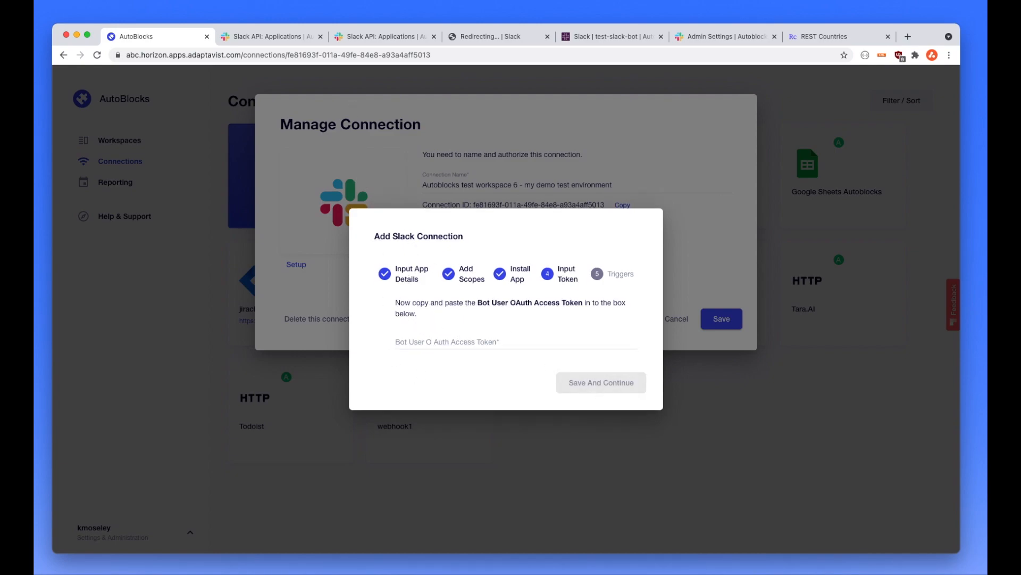
Step: Paste the Slack Bot User OAuth Token into the AutoBlocks Slack connection and save it
{"action": "left_click", "coordinate": [249, 35]}
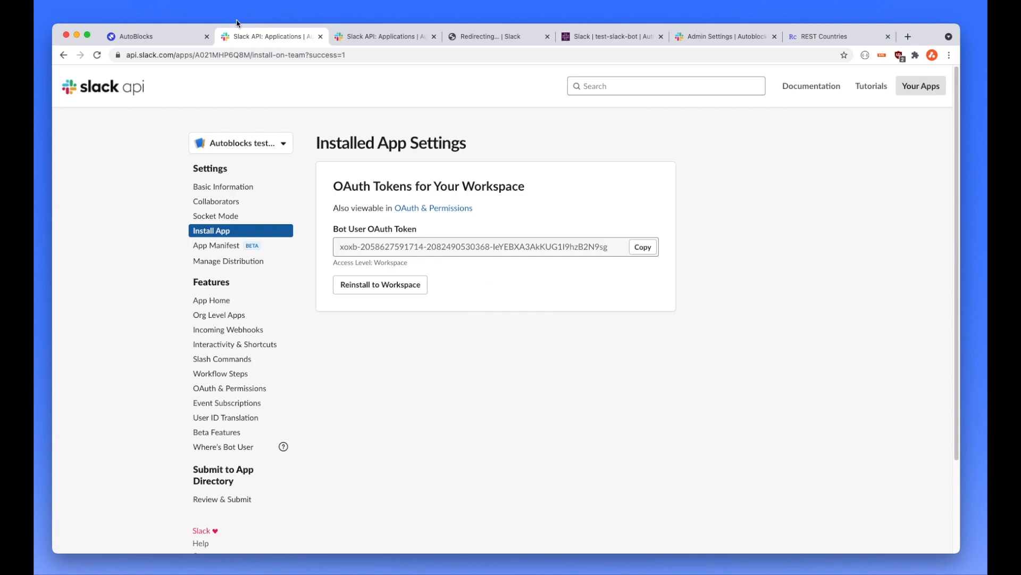
{"action": "left_click", "coordinate": [653, 249]}
{"action": "left_click", "coordinate": [160, 35]}
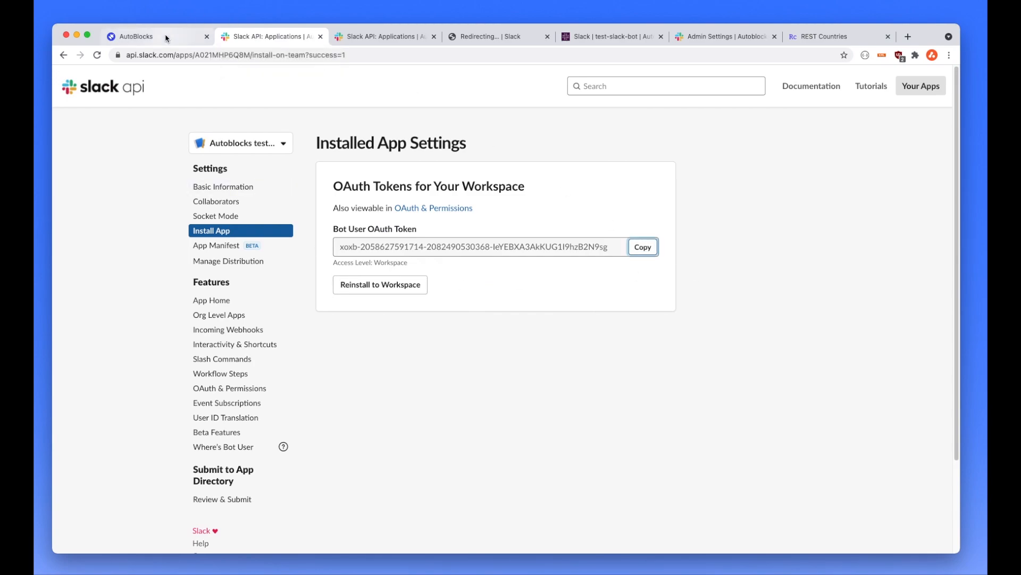
{"action": "left_click", "coordinate": [481, 344]}
{"action": "key", "text": "ctrl+v"}
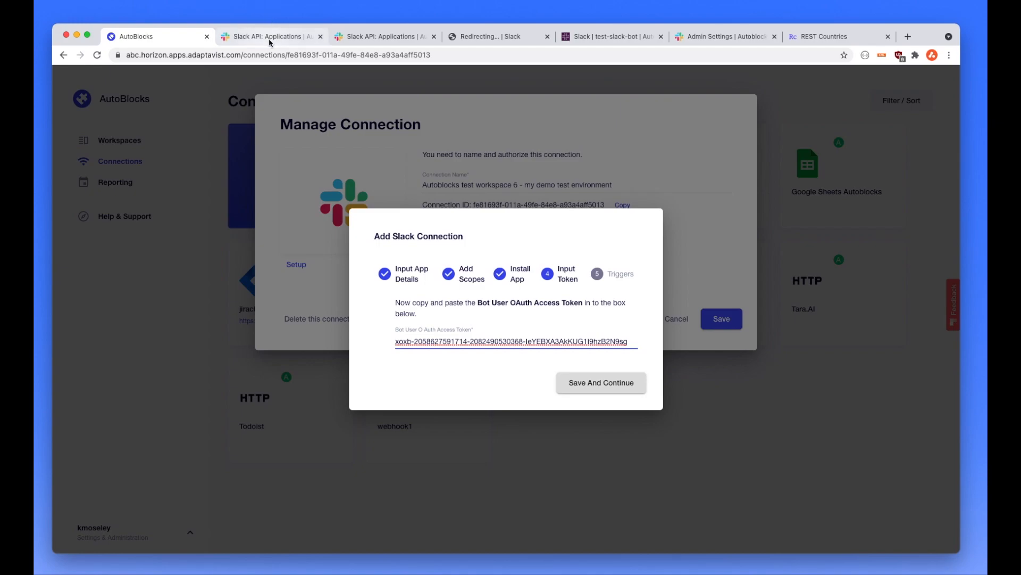
{"action": "left_click", "coordinate": [269, 37]}
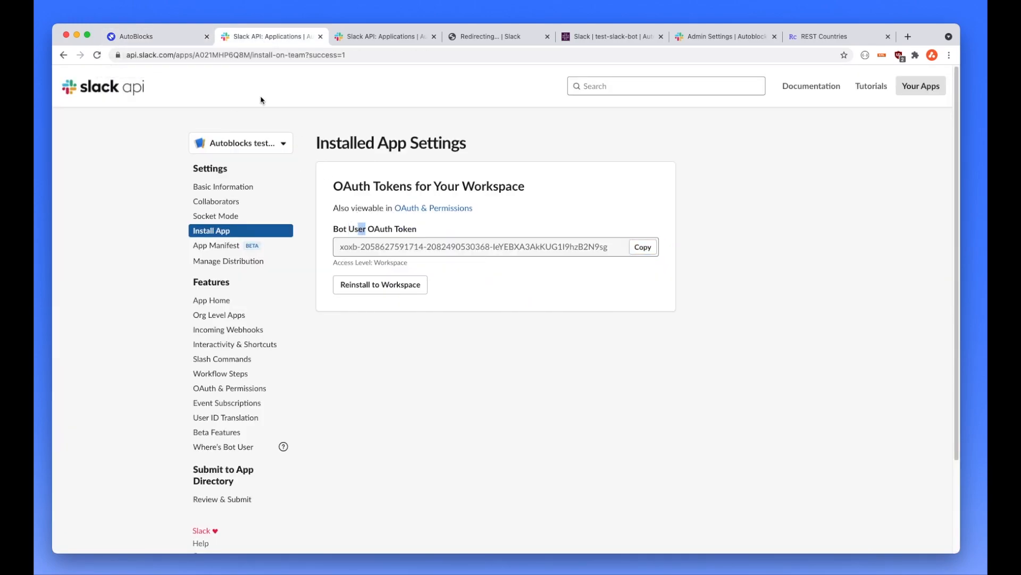
{"action": "left_click", "coordinate": [154, 36]}
{"action": "left_click", "coordinate": [599, 384]}
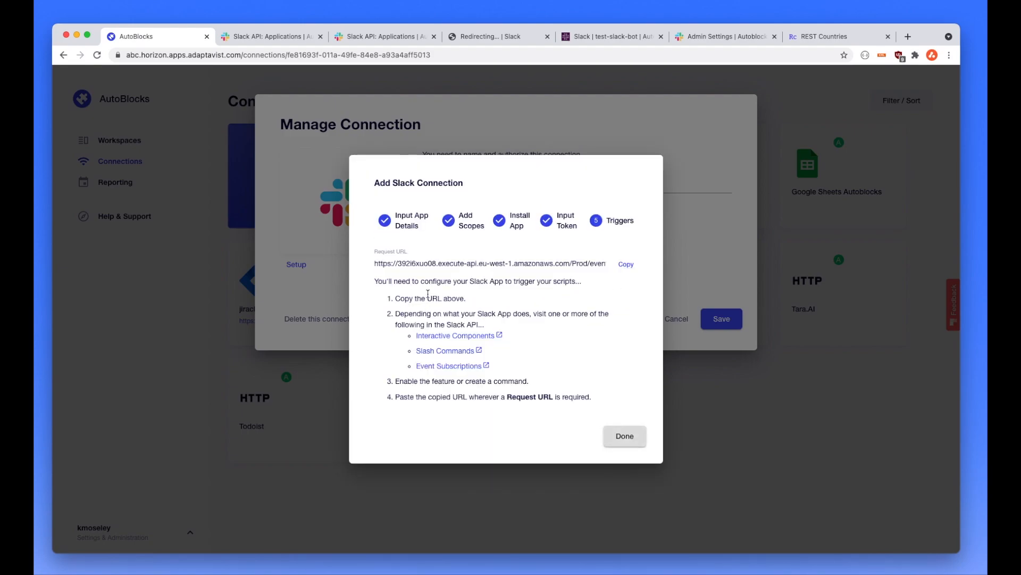
Step: Copy the AutoBlocks connection's Request URL and open the Slack app's Slash Commands settings
{"action": "double_click", "coordinate": [452, 264]}
{"action": "left_click", "coordinate": [420, 262]}
{"action": "left_click", "coordinate": [626, 264]}
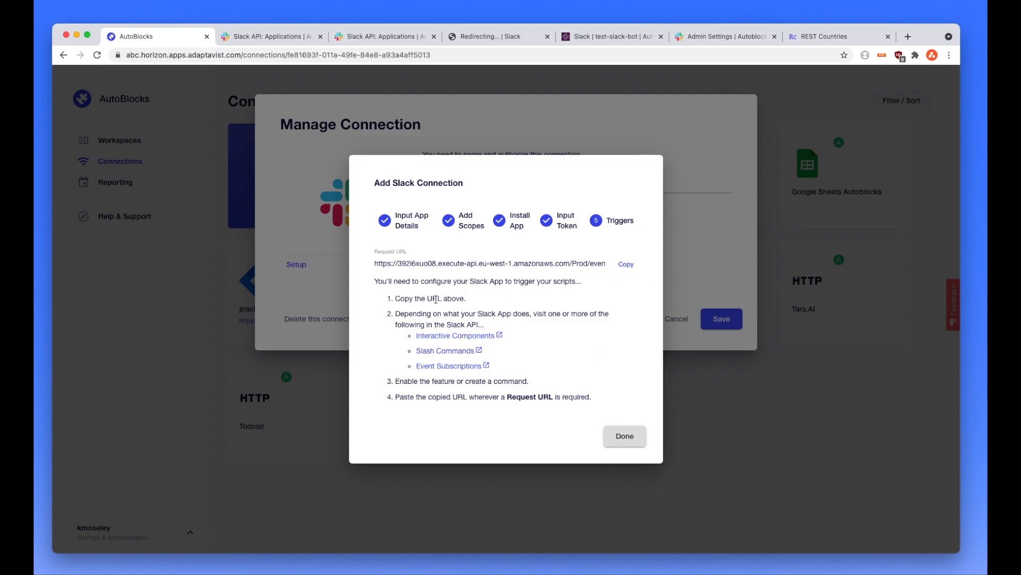
{"action": "left_click", "coordinate": [444, 357], "text": "super"}
Step: Close the redundant Slack API tab and start a new slash command named /echo
{"action": "left_click", "coordinate": [323, 37]}
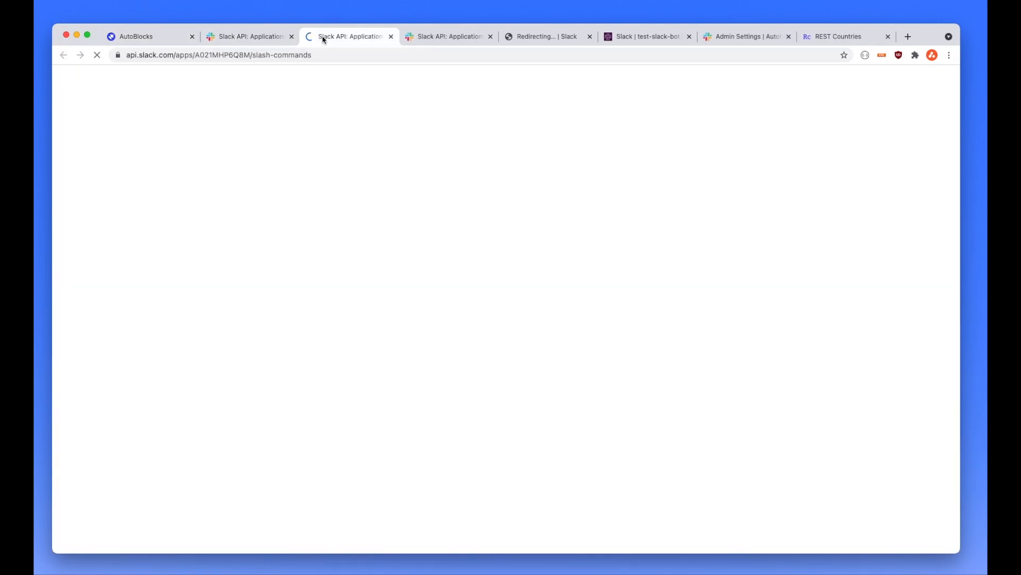
{"action": "left_click", "coordinate": [254, 40]}
{"action": "key", "text": "super+w"}
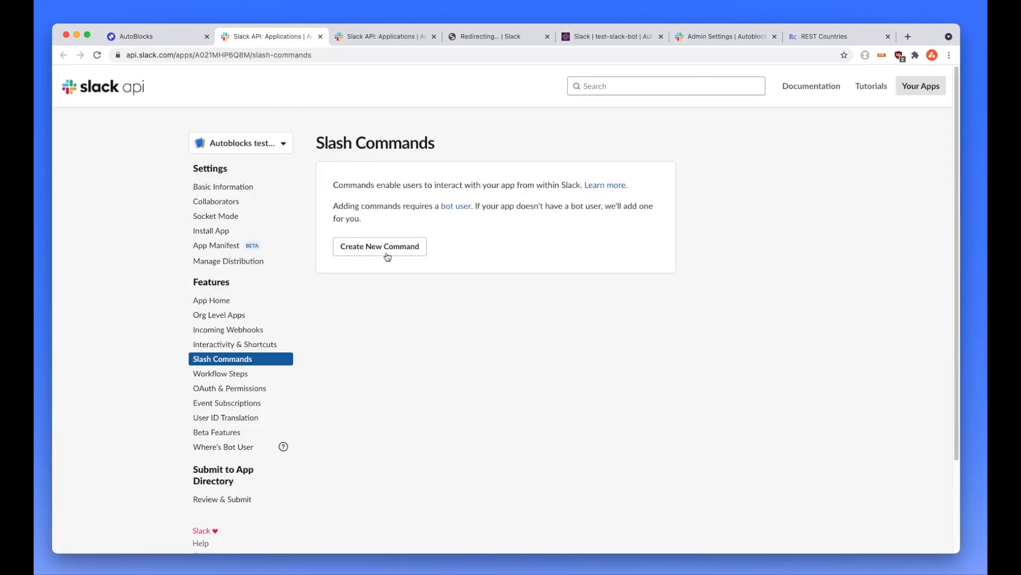
{"action": "left_click", "coordinate": [390, 252]}
{"action": "left_click", "coordinate": [547, 133]}
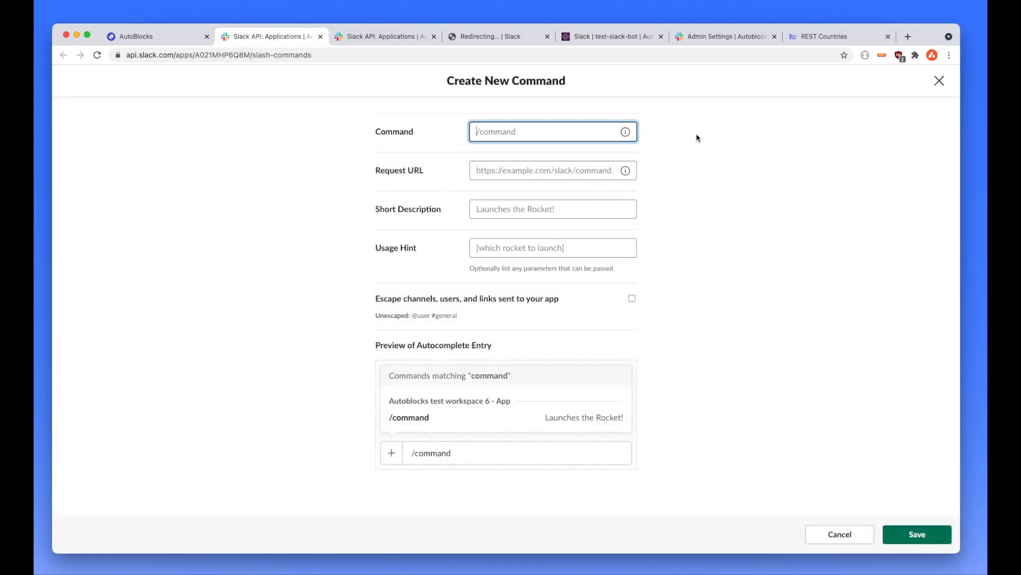
{"action": "type", "text": "/echo"}
Step: Fill the command's Request URL with the AutoBlocks Request URL
{"action": "left_click", "coordinate": [566, 173]}
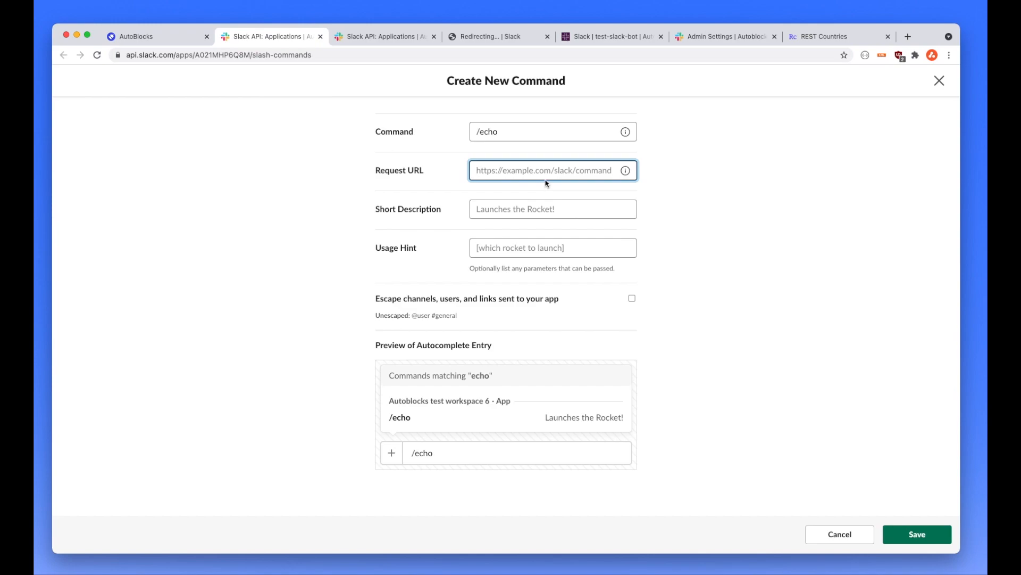
{"action": "left_click", "coordinate": [170, 35]}
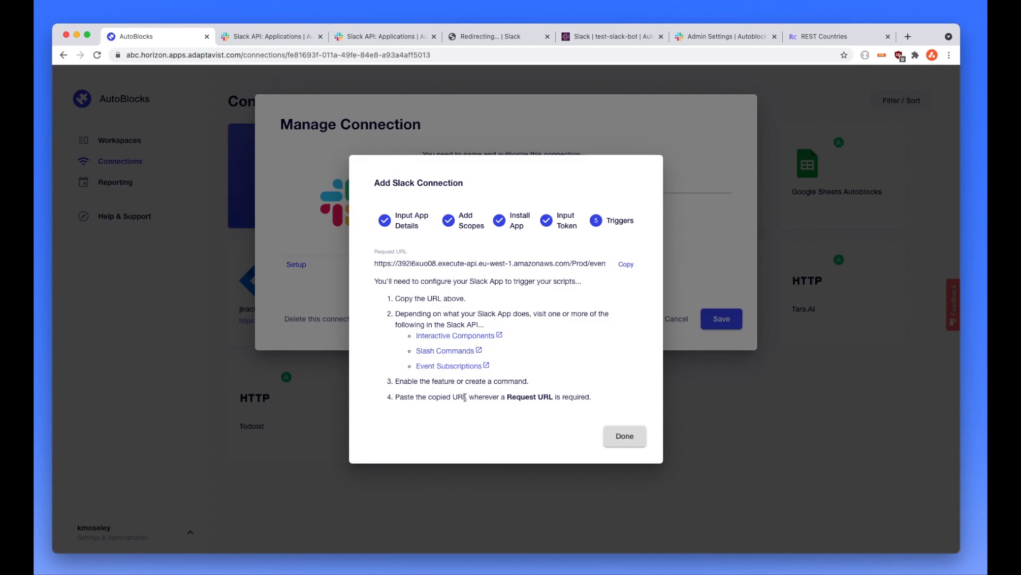
{"action": "double_click", "coordinate": [520, 397]}
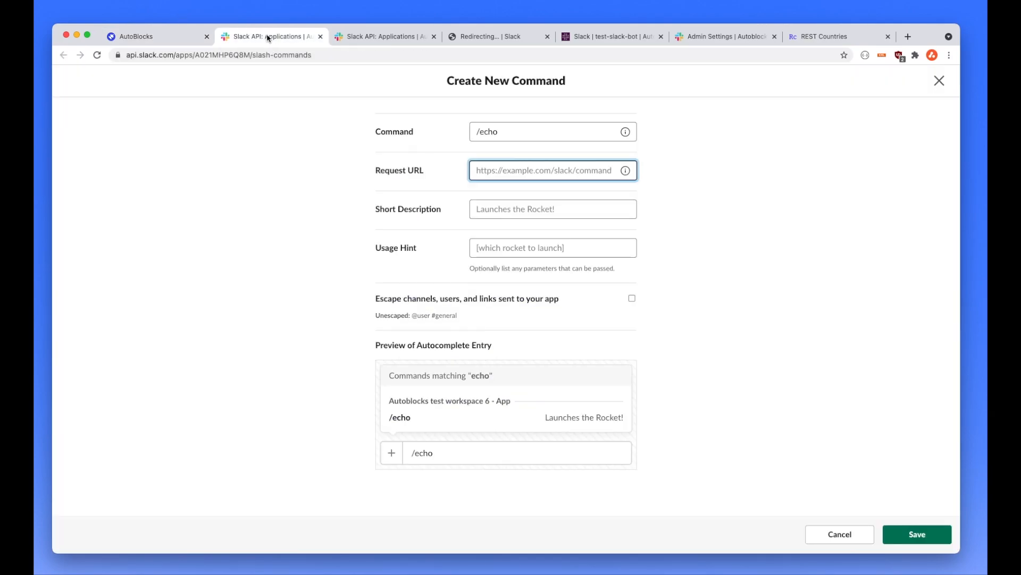
{"action": "left_click", "coordinate": [267, 37]}
{"action": "key", "text": "super+v"}
{"action": "left_click", "coordinate": [334, 183]}
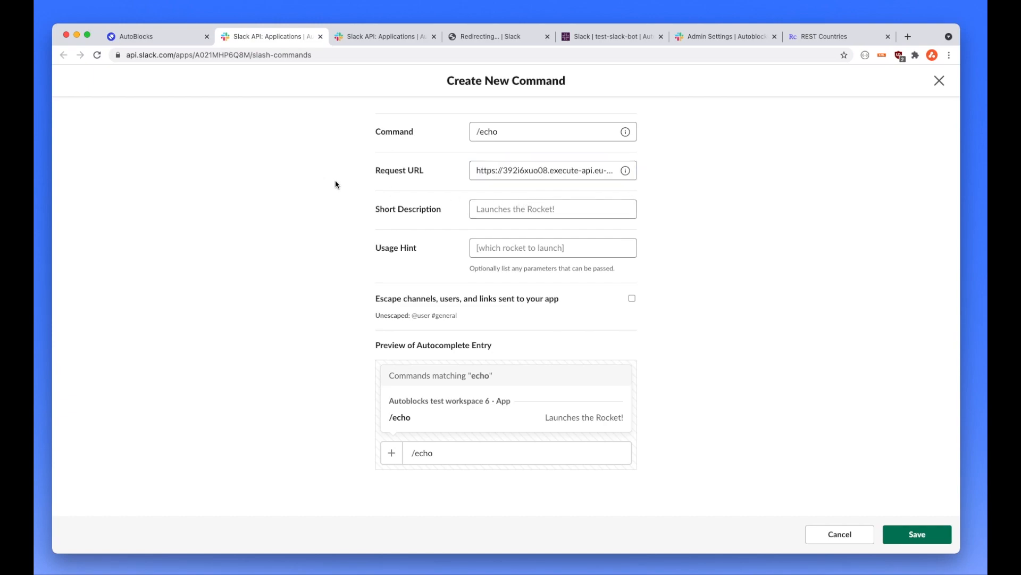
Step: Give the command the short description 'Echo!', leave the usage hint blank, and save it
{"action": "left_click", "coordinate": [501, 211]}
{"action": "type", "text": "Echo!"}
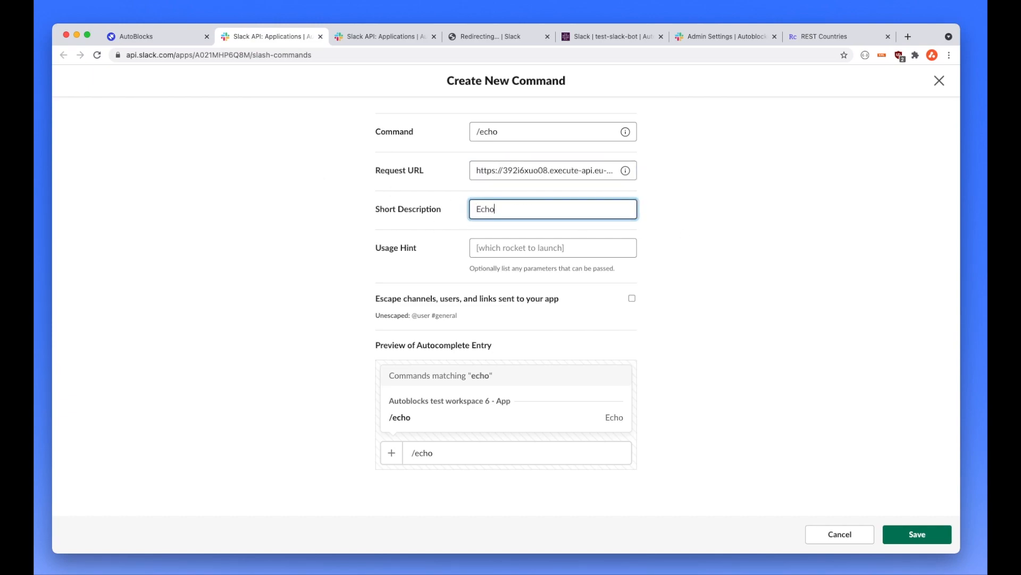
{"action": "left_click", "coordinate": [526, 252]}
{"action": "left_click", "coordinate": [416, 378]}
{"action": "left_click", "coordinate": [554, 250]}
{"action": "left_click", "coordinate": [737, 304]}
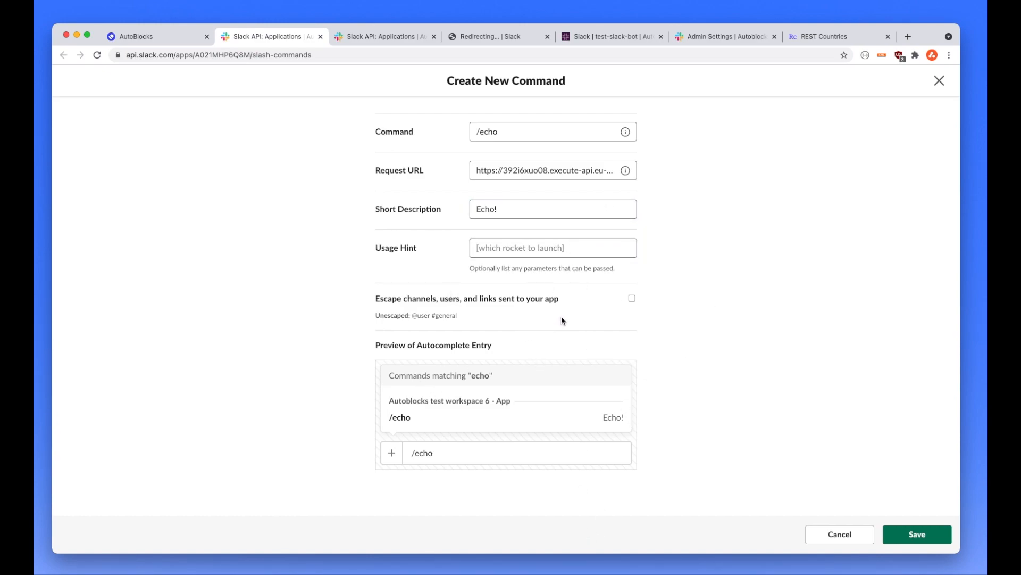
{"action": "left_click", "coordinate": [917, 535]}
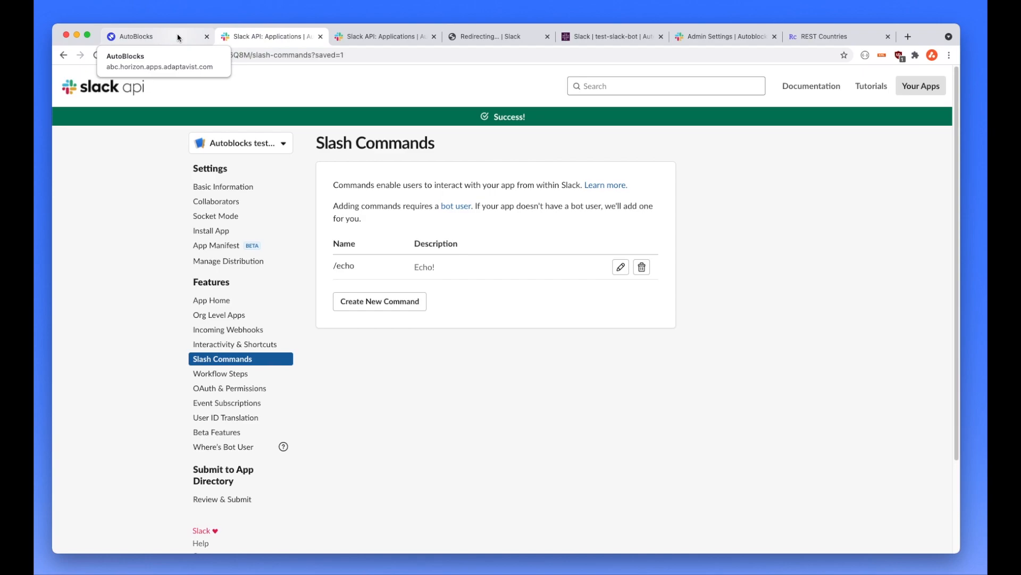
Step: Finish and save the 'Autoblocks test workspace 6' Slack connection, then go to Workspaces
{"action": "left_click", "coordinate": [116, 41]}
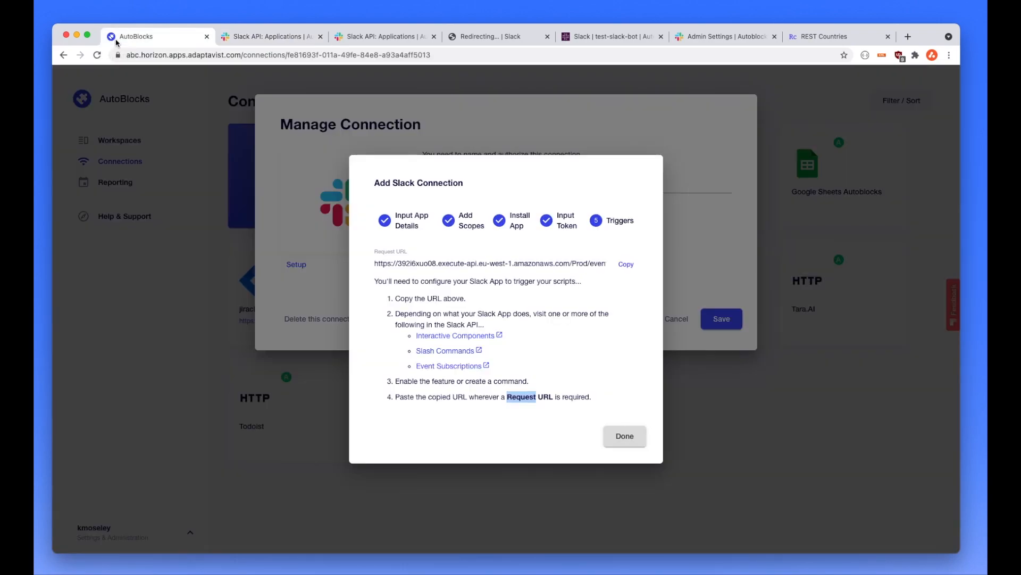
{"action": "left_click", "coordinate": [624, 437]}
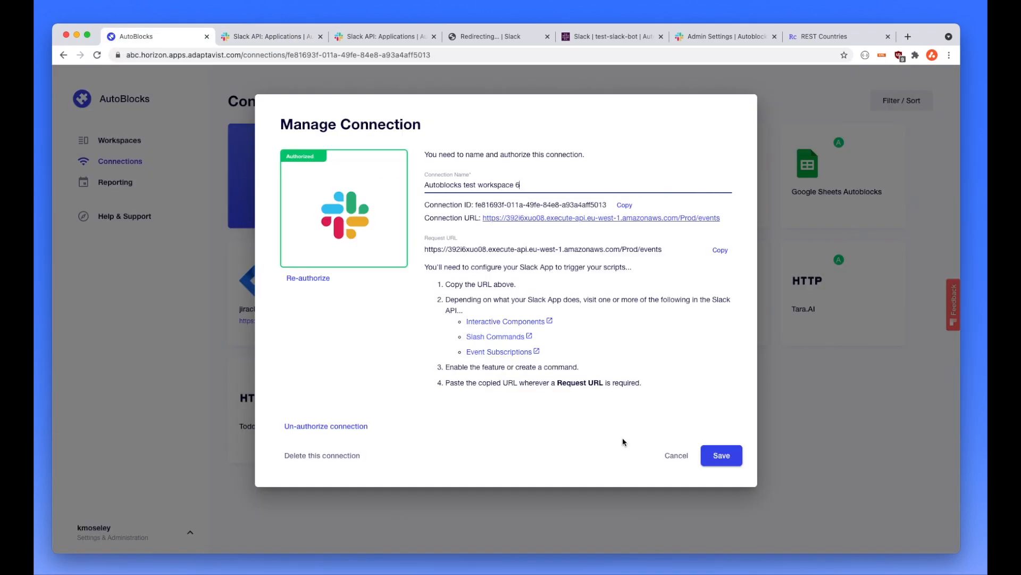
{"action": "left_click", "coordinate": [715, 456]}
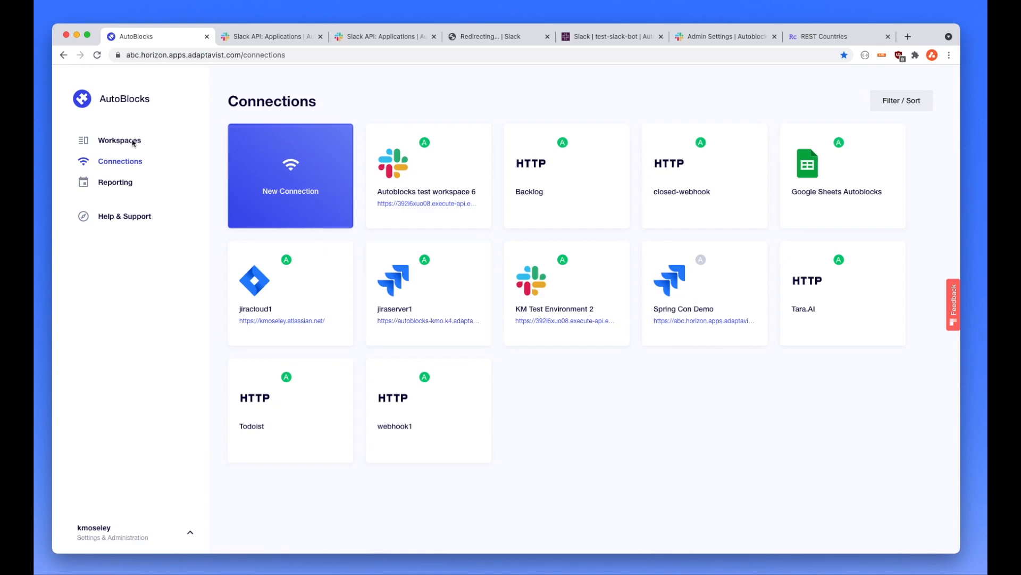
{"action": "left_click", "coordinate": [115, 143]}
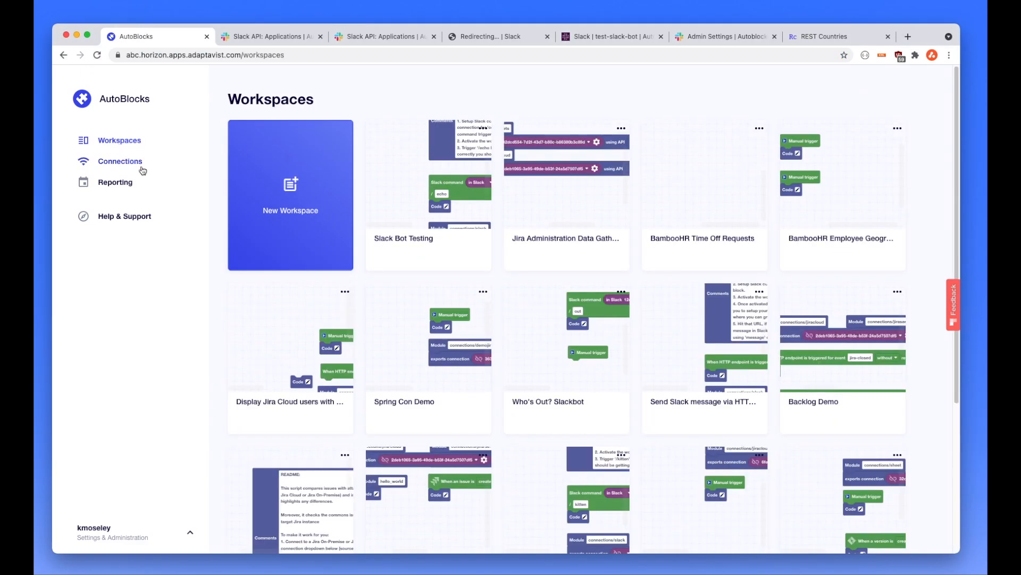
Step: Create a workspace from the Slack echo command recipe, appending '- test env 6' to its name
{"action": "left_click", "coordinate": [267, 188]}
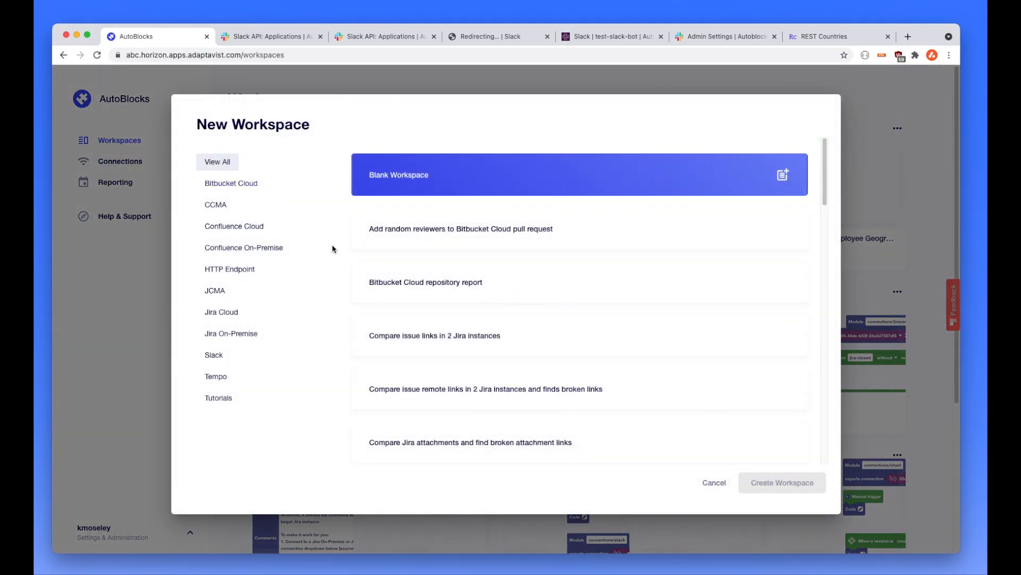
{"action": "left_click", "coordinate": [211, 362]}
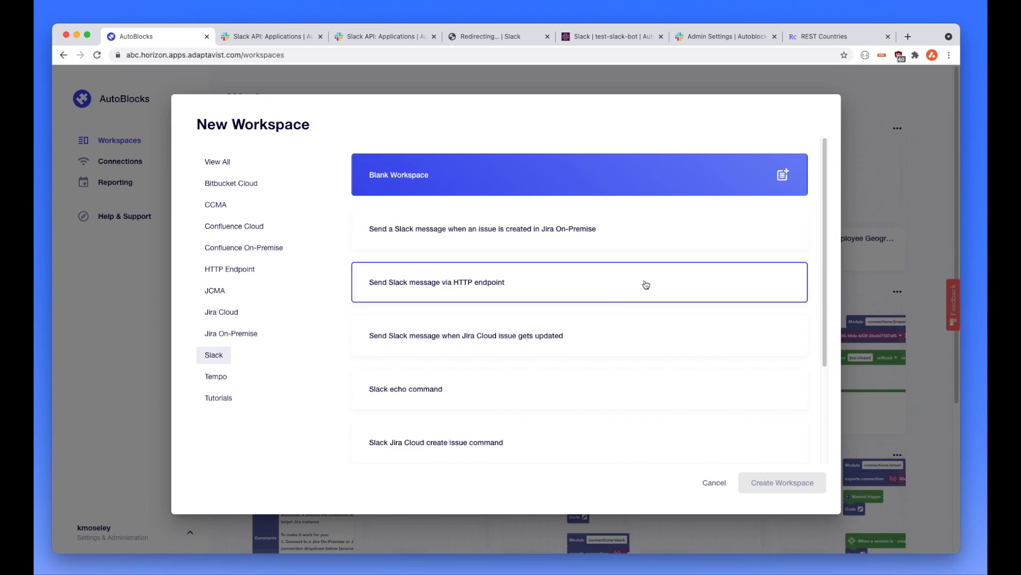
{"action": "left_click_drag", "start_coordinate": [825, 283], "coordinate": [832, 359]}
{"action": "scroll", "coordinate": [835, 319], "scroll_direction": "up", "scroll_amount": 5}
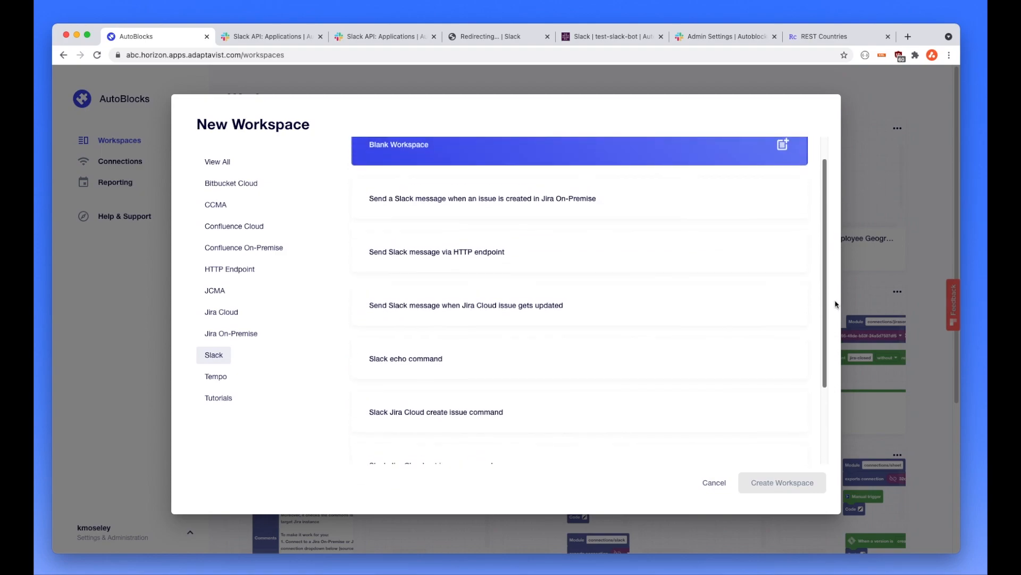
{"action": "scroll", "coordinate": [588, 222], "scroll_direction": "down", "scroll_amount": 3}
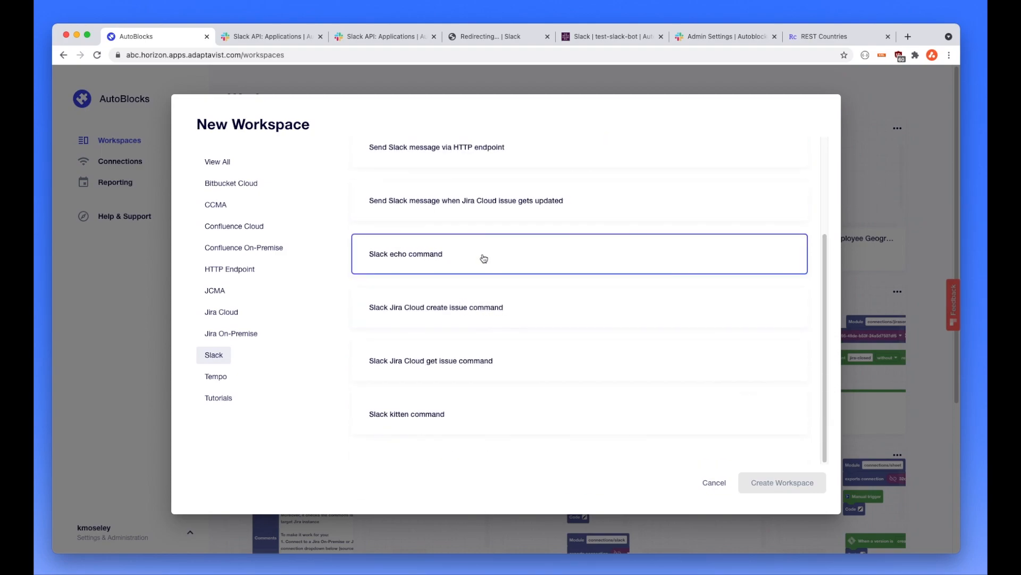
{"action": "left_click", "coordinate": [484, 258]}
{"action": "left_click", "coordinate": [780, 477]}
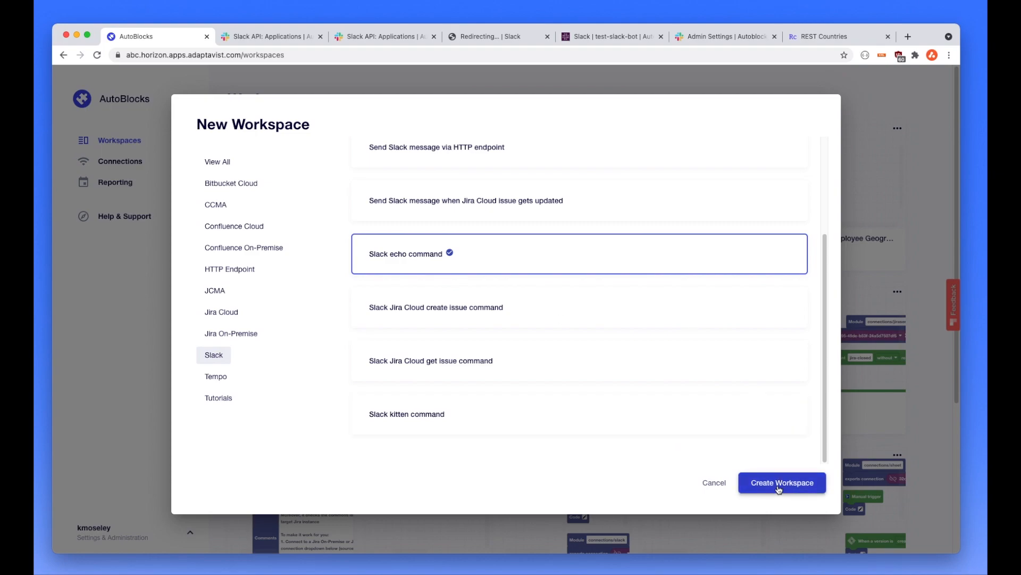
{"action": "type", "text": "- test env 6"}
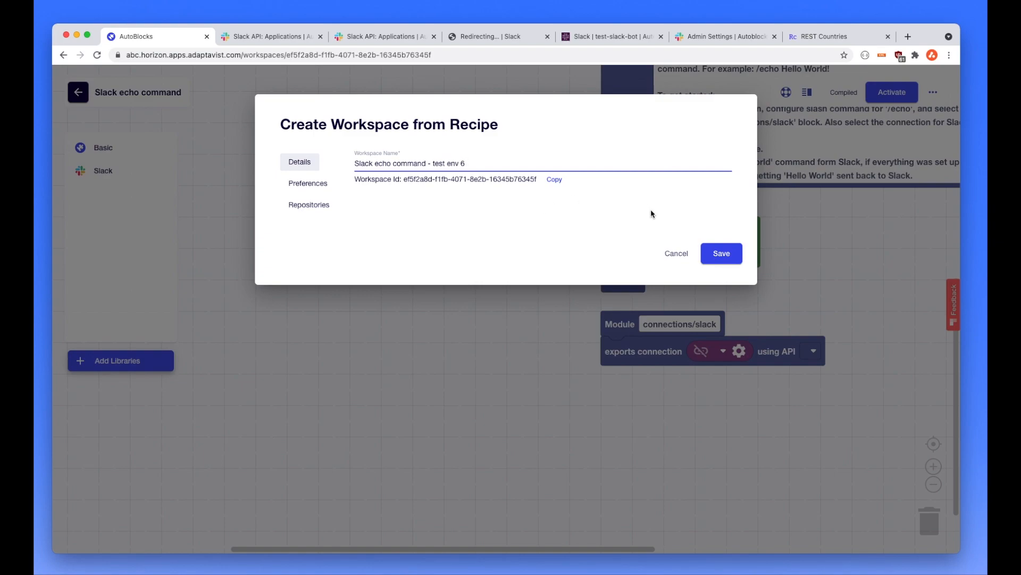
Step: Save the workspace as 'Slack echo command - test env 6' and center its blocks on the canvas
{"action": "left_click", "coordinate": [726, 247]}
{"action": "left_click_drag", "start_coordinate": [880, 291], "coordinate": [639, 348]}
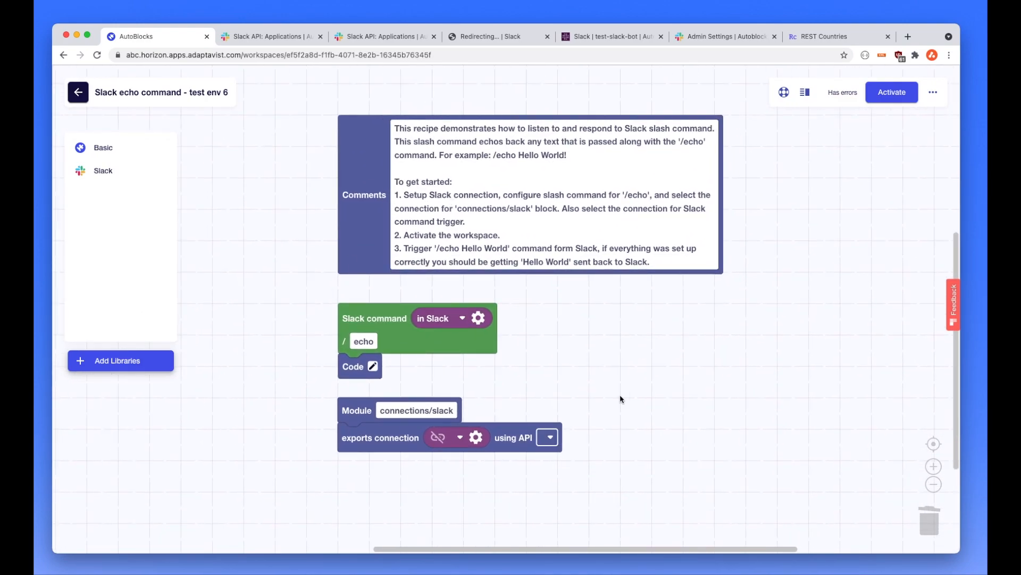
{"action": "left_click_drag", "start_coordinate": [432, 374], "coordinate": [571, 374]}
{"action": "left_click_drag", "start_coordinate": [771, 366], "coordinate": [618, 395]}
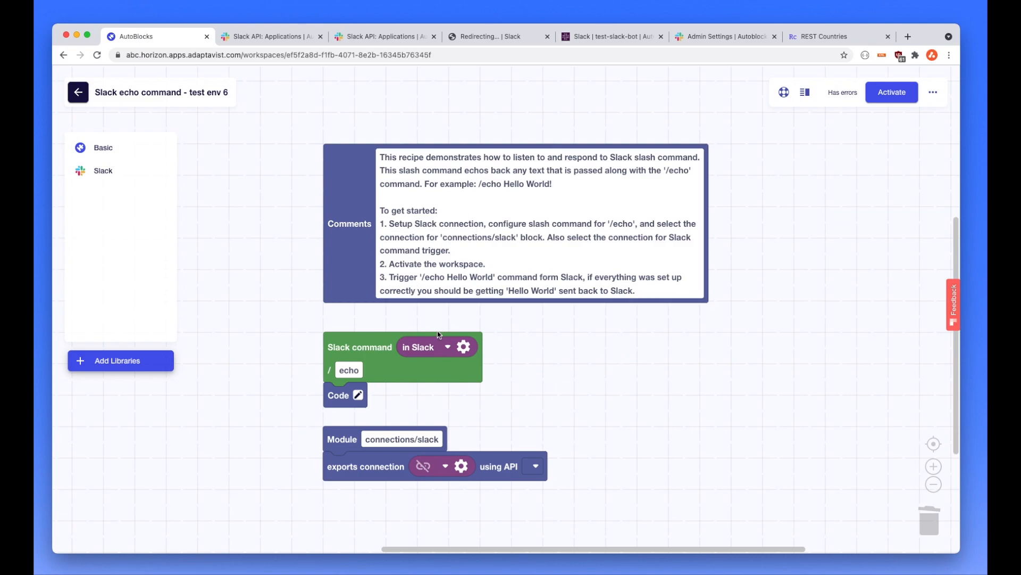
Step: Set the Slack command trigger's connection to Autoblocks test workspace 6
{"action": "left_click", "coordinate": [446, 346]}
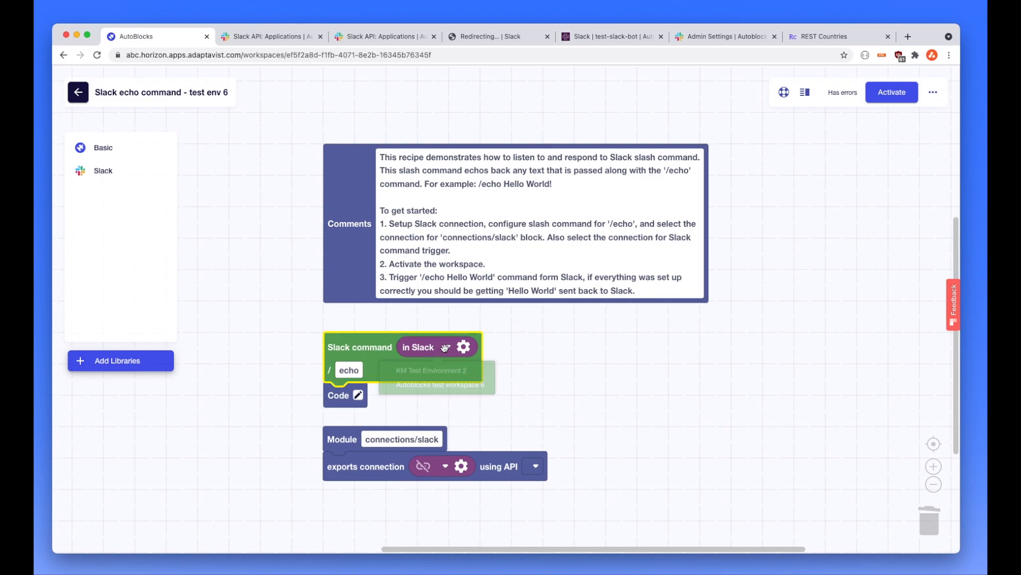
{"action": "left_click", "coordinate": [433, 384]}
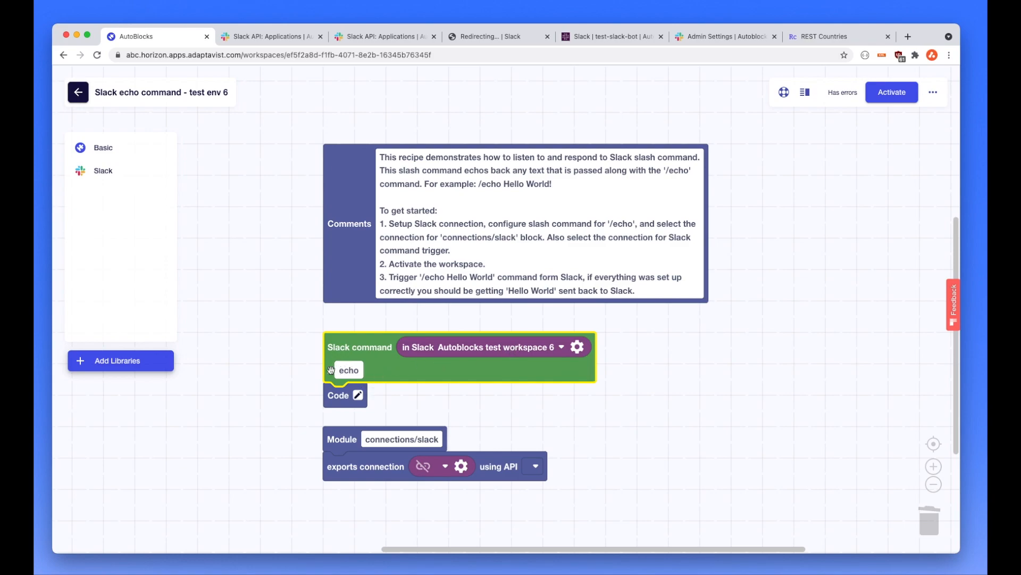
{"action": "mouse_move", "coordinate": [363, 369]}
{"action": "left_mouse_down"}
{"action": "mouse_move", "coordinate": [340, 371]}
{"action": "mouse_move", "coordinate": [378, 370]}
{"action": "left_mouse_up"}
{"action": "left_click", "coordinate": [359, 372]}
{"action": "left_click", "coordinate": [384, 377]}
{"action": "left_click", "coordinate": [408, 396]}
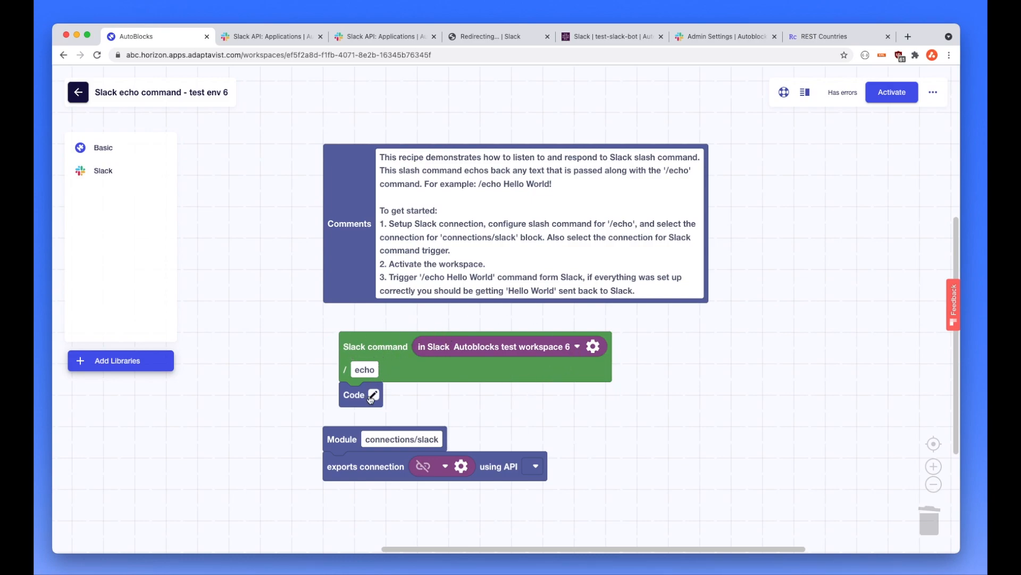
Step: Make the connections/slack module export Autoblocks test workspace 6 and open the echo TypeScript code
{"action": "left_click", "coordinate": [362, 471]}
{"action": "left_click_drag", "start_coordinate": [334, 442], "coordinate": [361, 440]}
{"action": "left_click", "coordinate": [427, 415]}
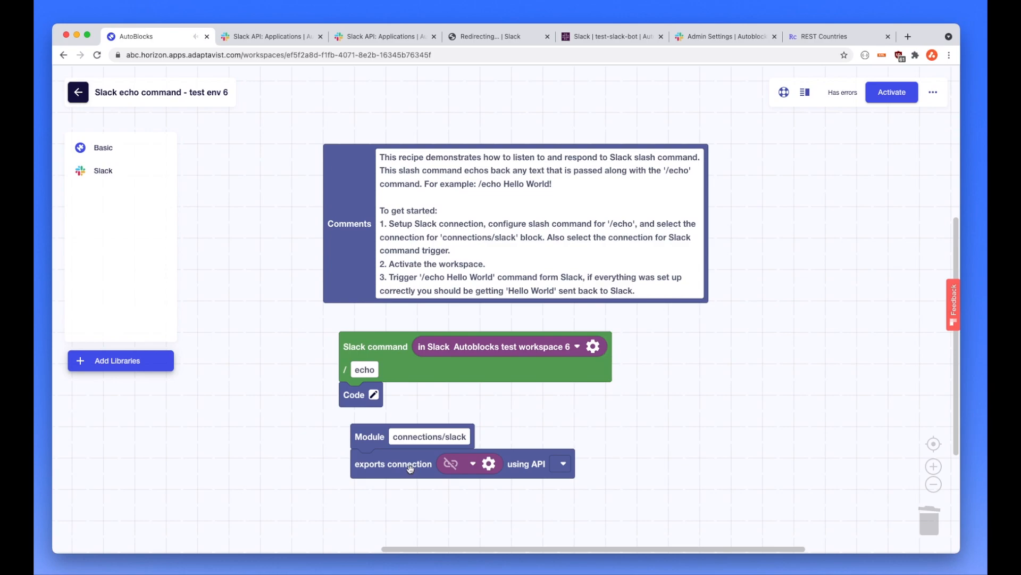
{"action": "left_click", "coordinate": [473, 463]}
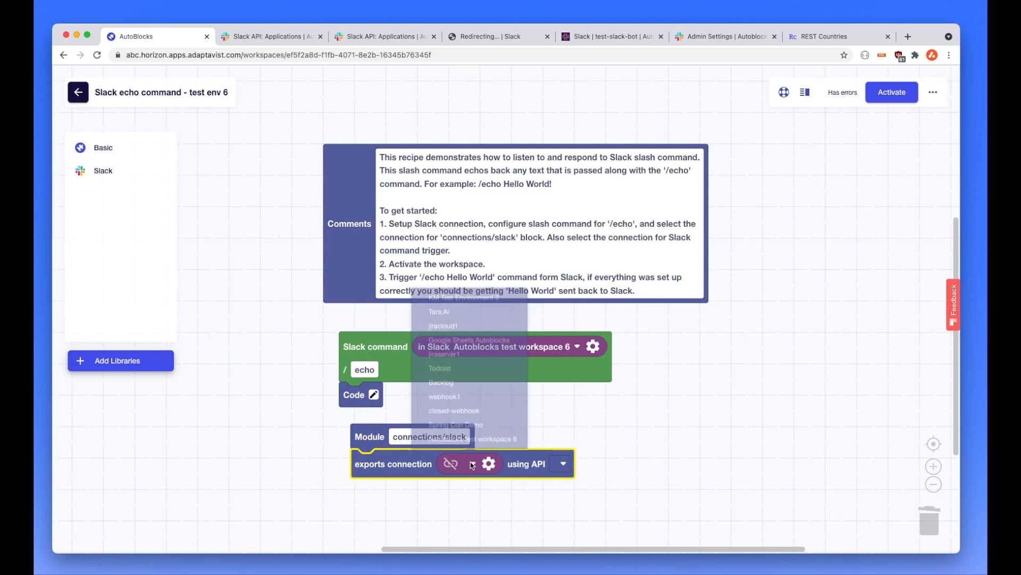
{"action": "left_click", "coordinate": [470, 437]}
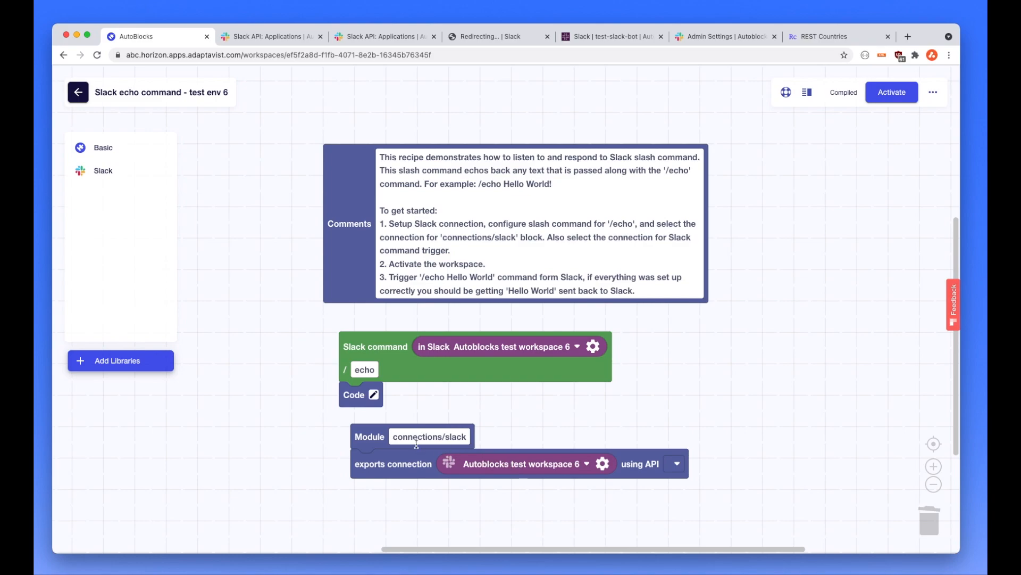
{"action": "mouse_move", "coordinate": [403, 440]}
{"action": "left_mouse_down"}
{"action": "mouse_move", "coordinate": [424, 442]}
{"action": "mouse_move", "coordinate": [386, 440]}
{"action": "left_mouse_up"}
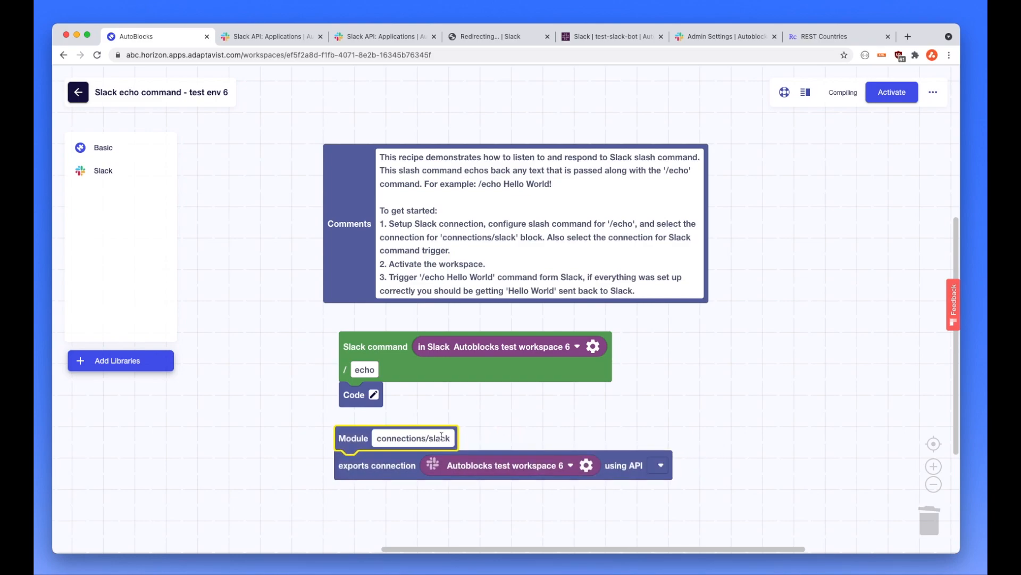
{"action": "left_click", "coordinate": [374, 396]}
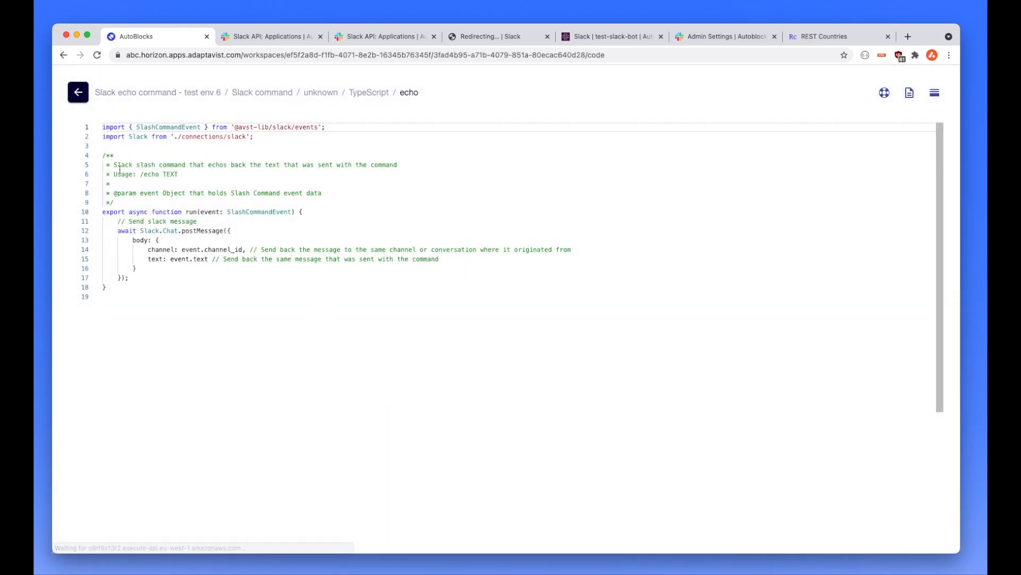
{"action": "left_click", "coordinate": [261, 136]}
{"action": "left_click_drag", "start_coordinate": [261, 136], "coordinate": [72, 141]}
{"action": "left_click", "coordinate": [167, 137]}
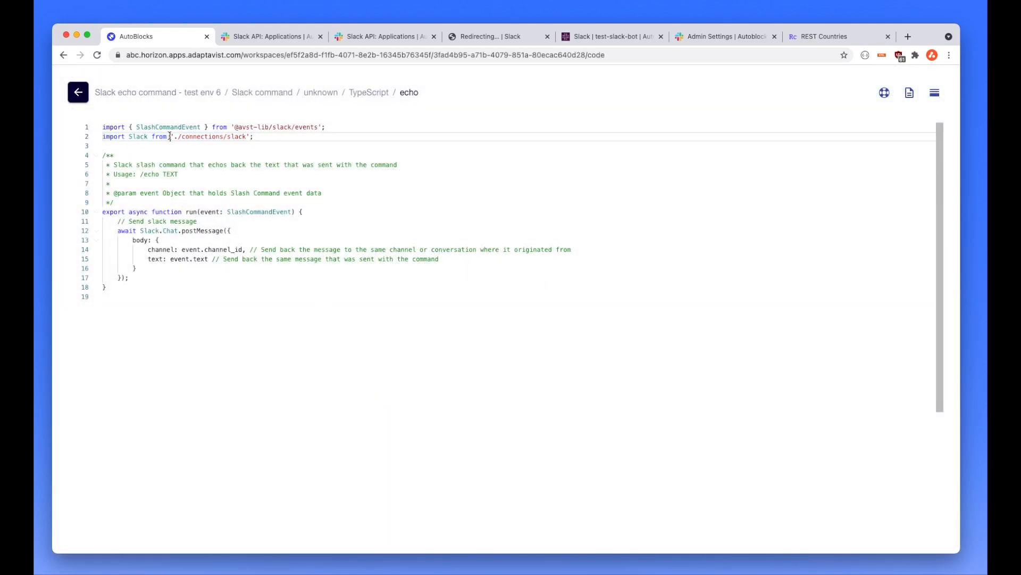
{"action": "double_click", "coordinate": [138, 136]}
{"action": "double_click", "coordinate": [149, 230]}
{"action": "left_click_drag", "start_coordinate": [101, 127], "coordinate": [321, 129]}
{"action": "left_click", "coordinate": [358, 134]}
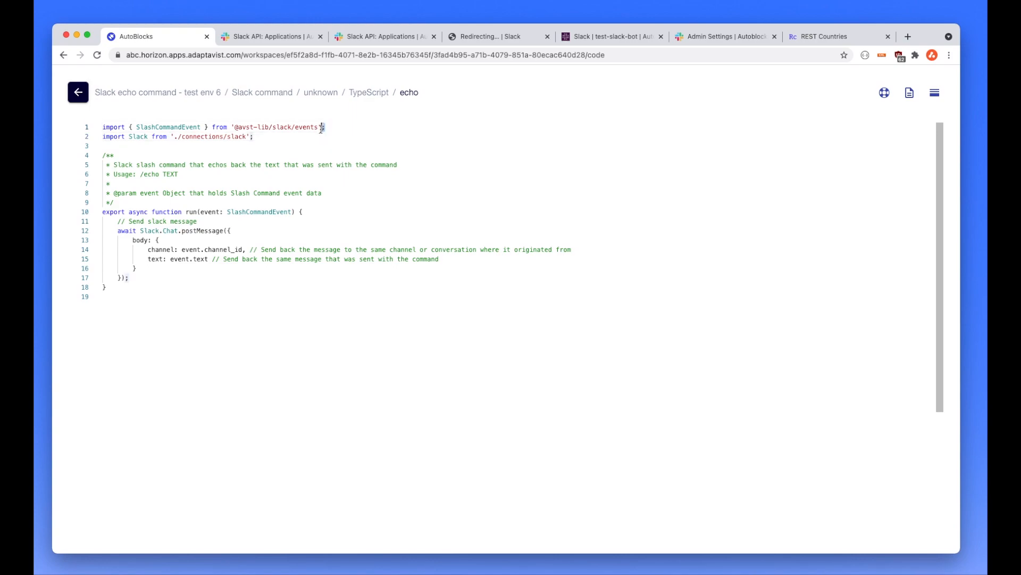
{"action": "left_click", "coordinate": [340, 128]}
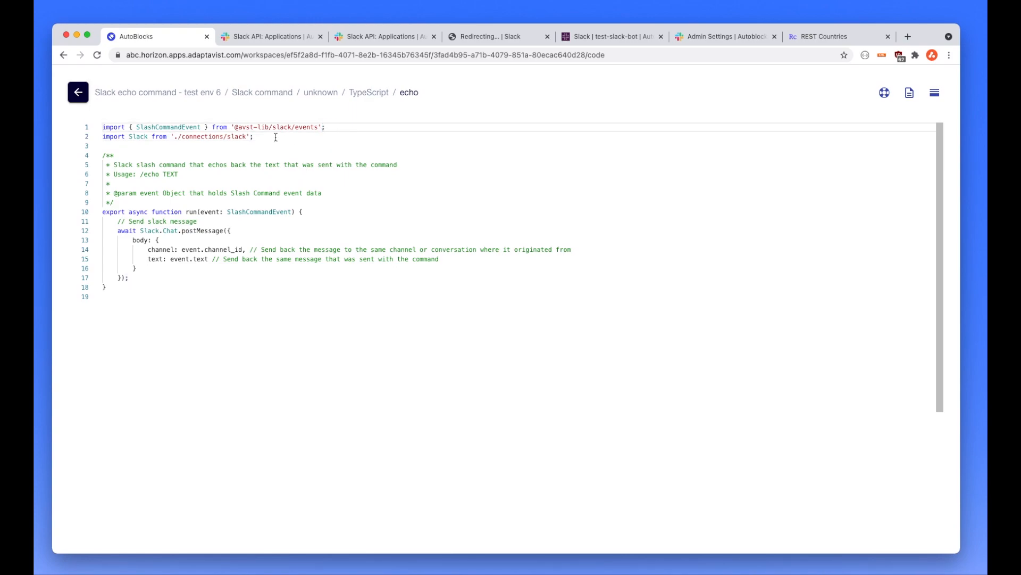
{"action": "double_click", "coordinate": [149, 127]}
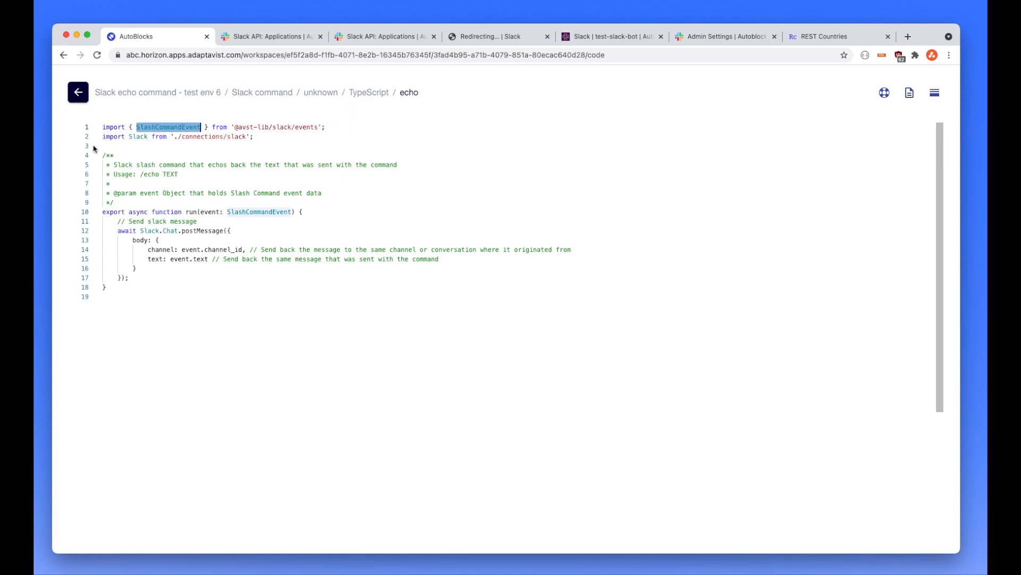
{"action": "left_click", "coordinate": [143, 141]}
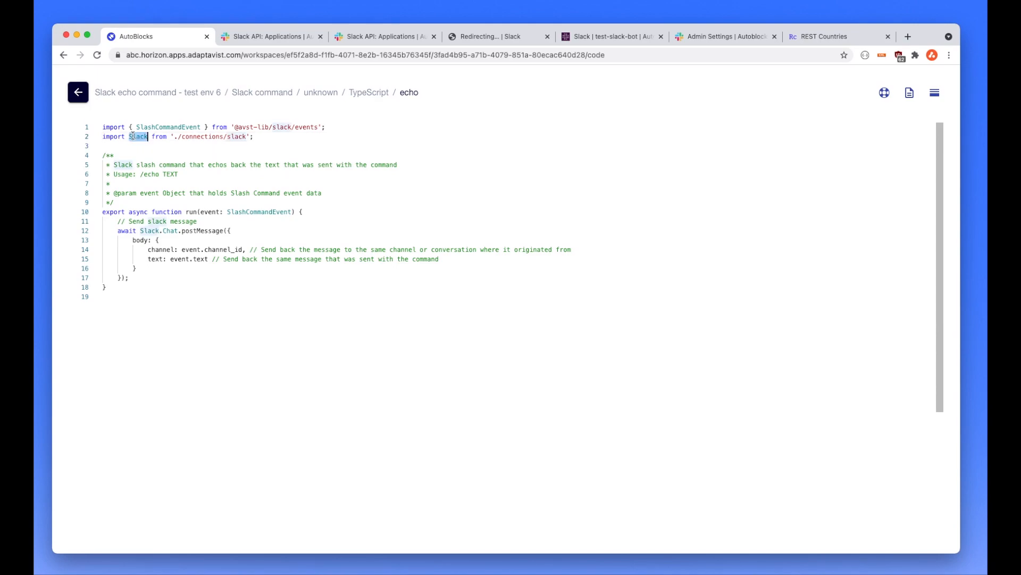
{"action": "mouse_move", "coordinate": [194, 141]}
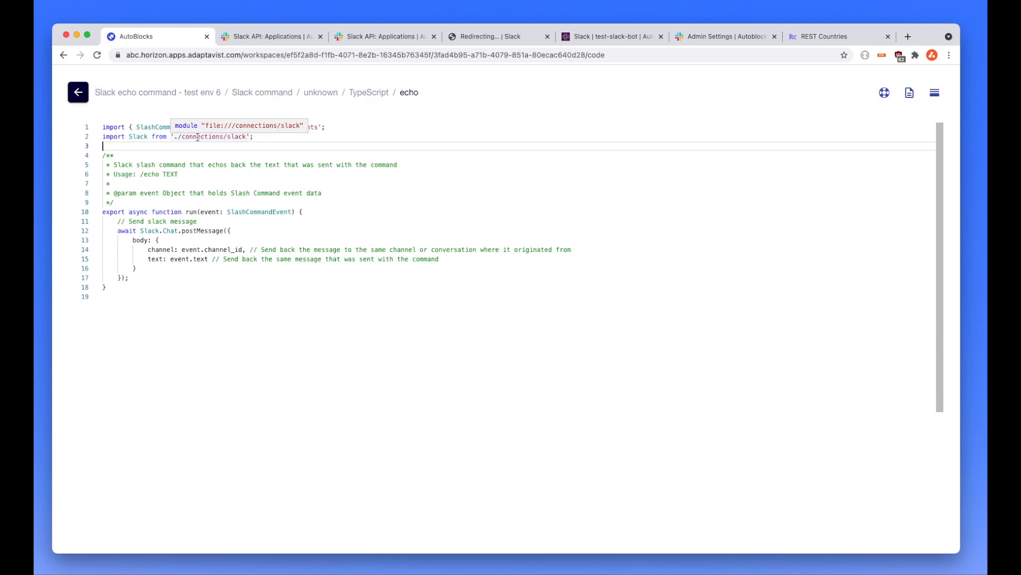
{"action": "double_click", "coordinate": [152, 230]}
{"action": "double_click", "coordinate": [170, 231]}
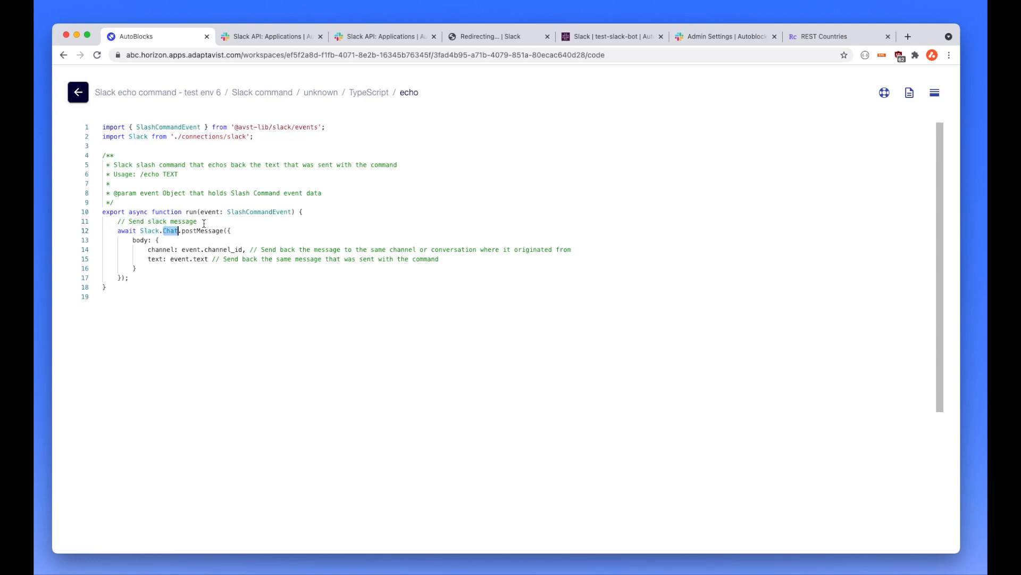
{"action": "key", "text": "Left"}
{"action": "key", "text": "Left"}
{"action": "key", "text": "Right"}
{"action": "key", "text": "Right"}
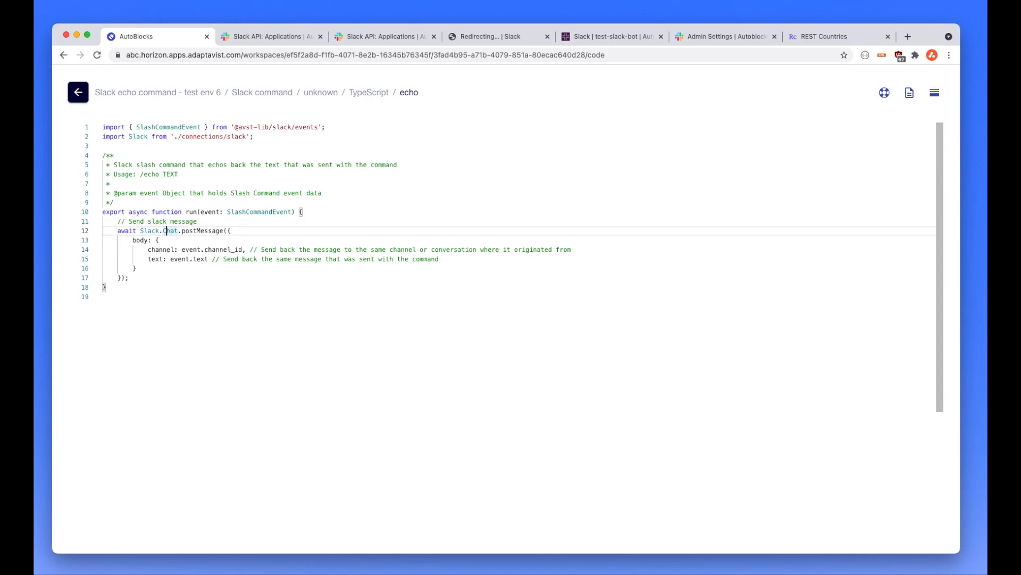
{"action": "key", "text": "Right"}
{"action": "key", "text": "Left"}
{"action": "key", "text": "Left"}
{"action": "key", "text": "Left"}
{"action": "key", "text": "Left"}
{"action": "key", "text": "Left"}
{"action": "key", "text": "Left"}
{"action": "key", "text": "Left"}
{"action": "key", "text": "Left"}
{"action": "key", "text": "shift+Right"}
{"action": "key", "text": "shift+Right"}
{"action": "key", "text": "shift+Right"}
{"action": "key", "text": "shift+Right"}
{"action": "key", "text": "shift+Right"}
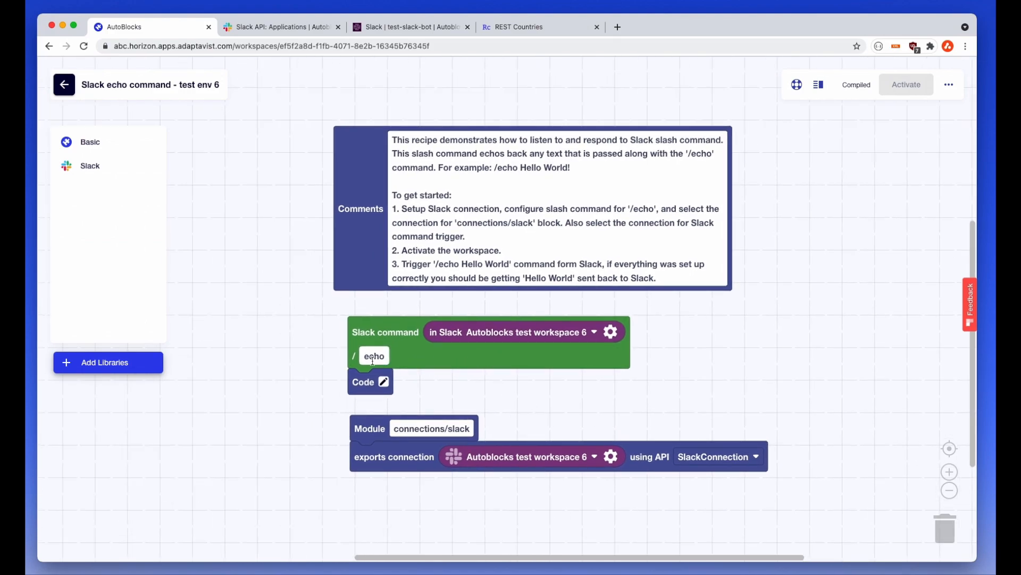
Step: Send '/echo Hello' in #test-slack-bot, then return to the AutoBlocks workspace
{"action": "left_click", "coordinate": [390, 27]}
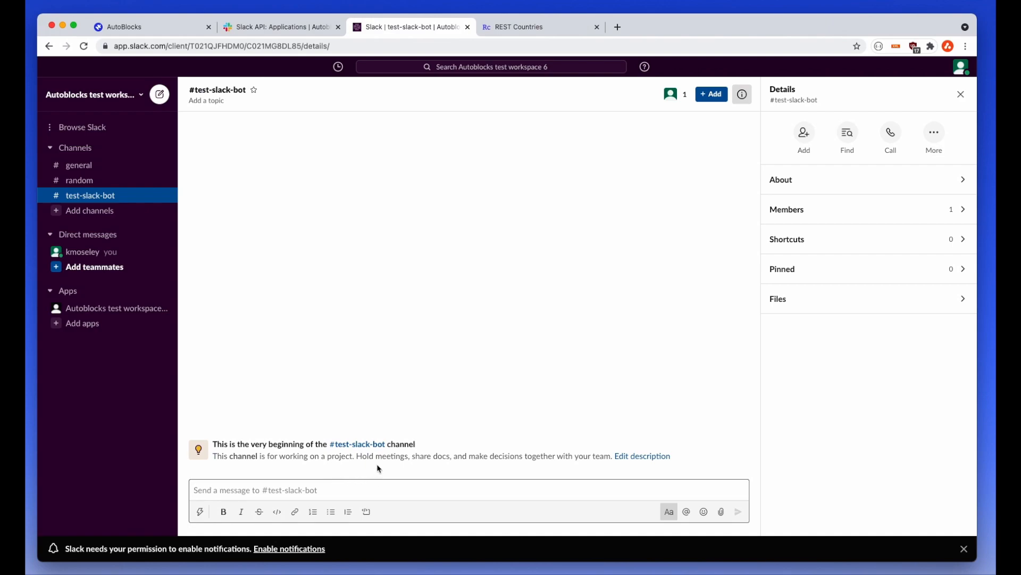
{"action": "type", "text": "/echo"}
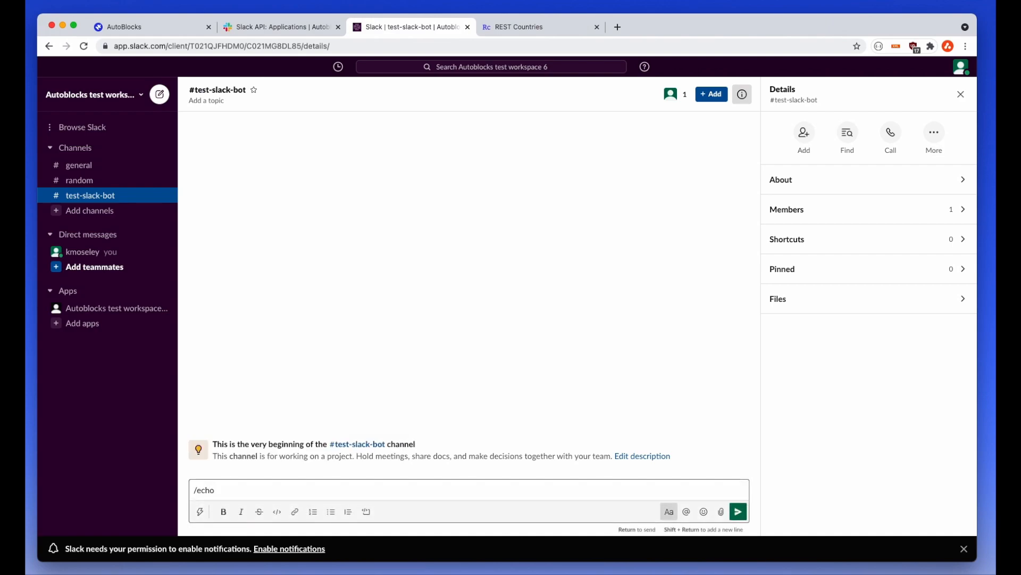
{"action": "type", "text": " Hello"}
{"action": "key", "text": "Return"}
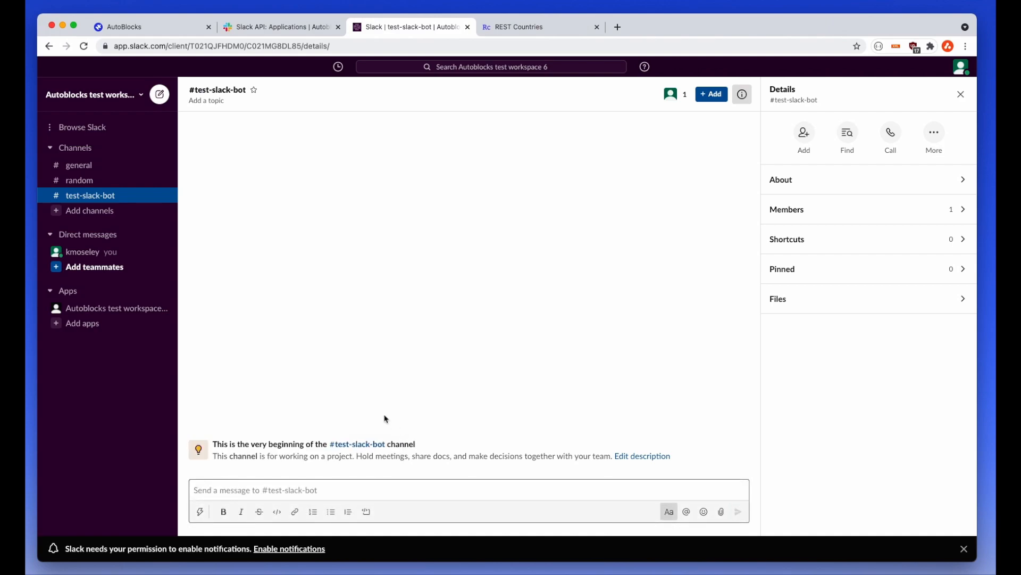
{"action": "left_click", "coordinate": [156, 26]}
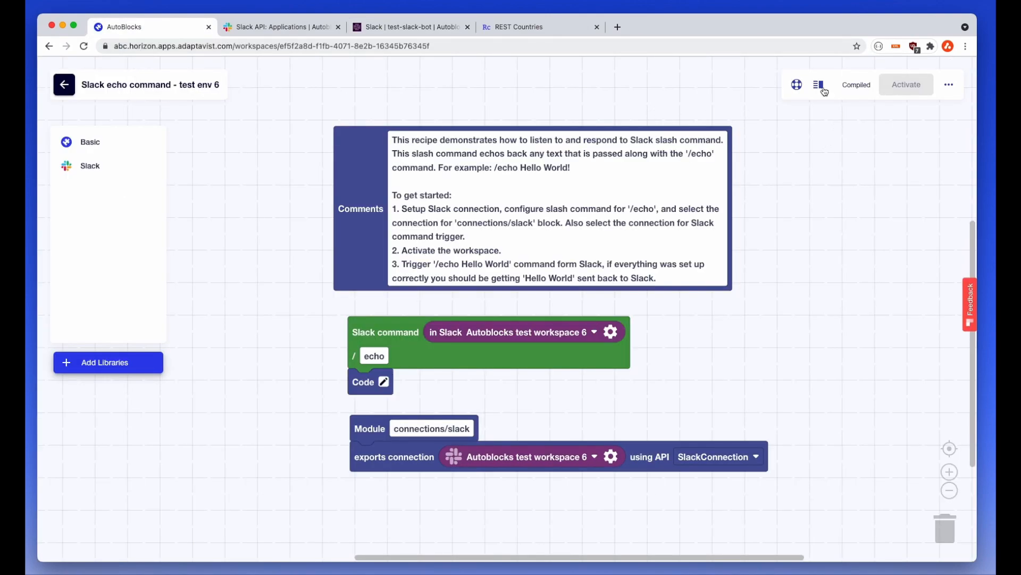
Step: Find the run's not_in_channel Slack error in the Activity Log, then return to #test-slack-bot
{"action": "left_click", "coordinate": [820, 89]}
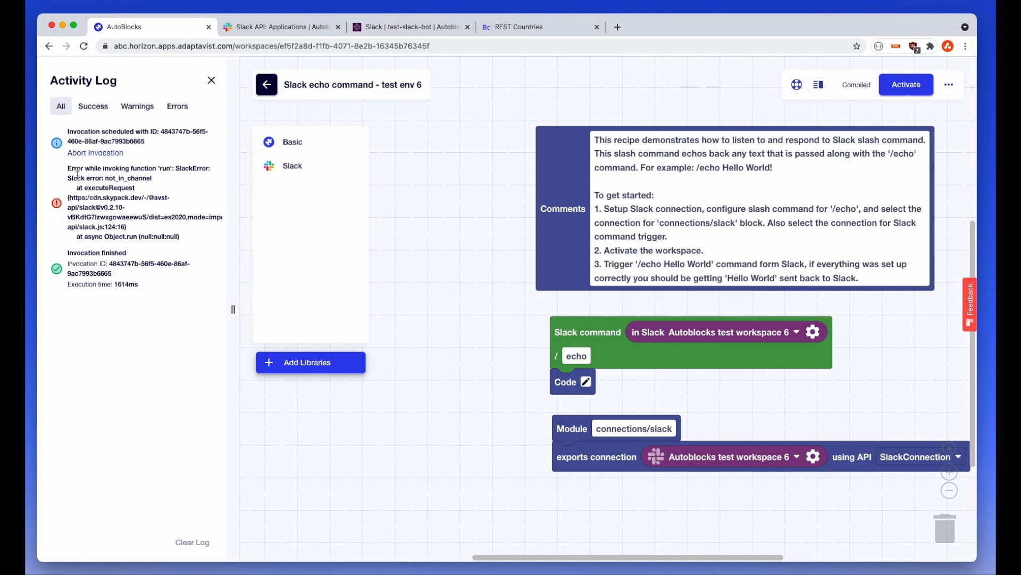
{"action": "left_click_drag", "start_coordinate": [152, 178], "coordinate": [108, 177]}
{"action": "left_click", "coordinate": [127, 184]}
{"action": "left_click_drag", "start_coordinate": [151, 178], "coordinate": [117, 174]}
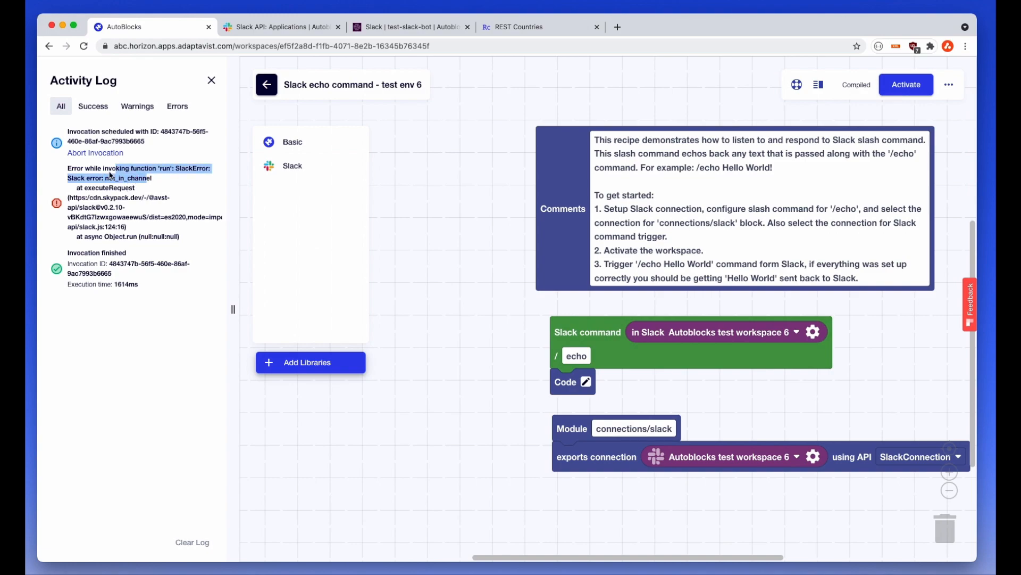
{"action": "left_click", "coordinate": [419, 34]}
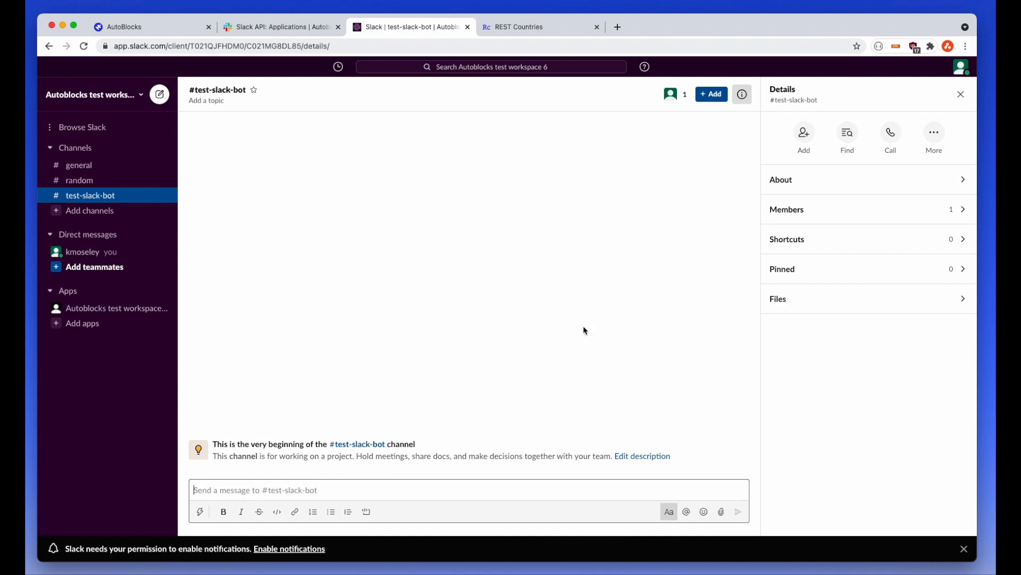
Step: Mention the Autoblocks test workspace 6 app and add it to #test-slack-bot
{"action": "type", "text": "@"}
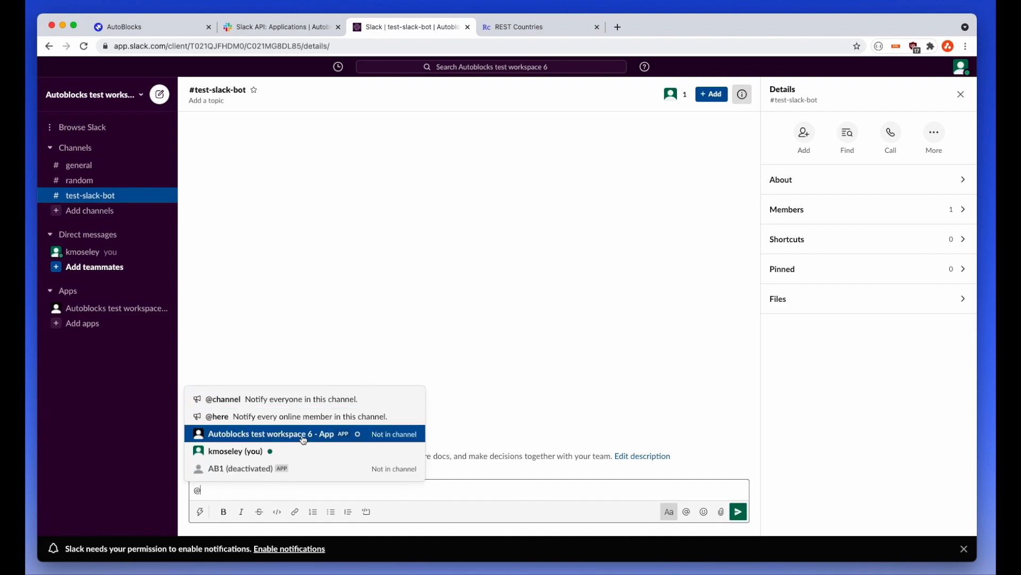
{"action": "left_click", "coordinate": [301, 439]}
{"action": "key", "text": "Return"}
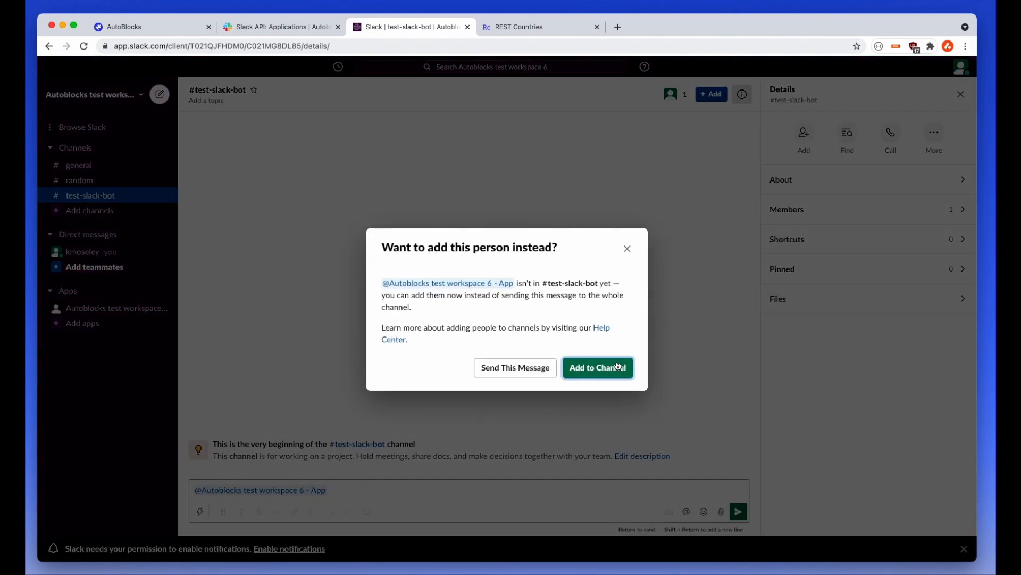
{"action": "left_click", "coordinate": [608, 375]}
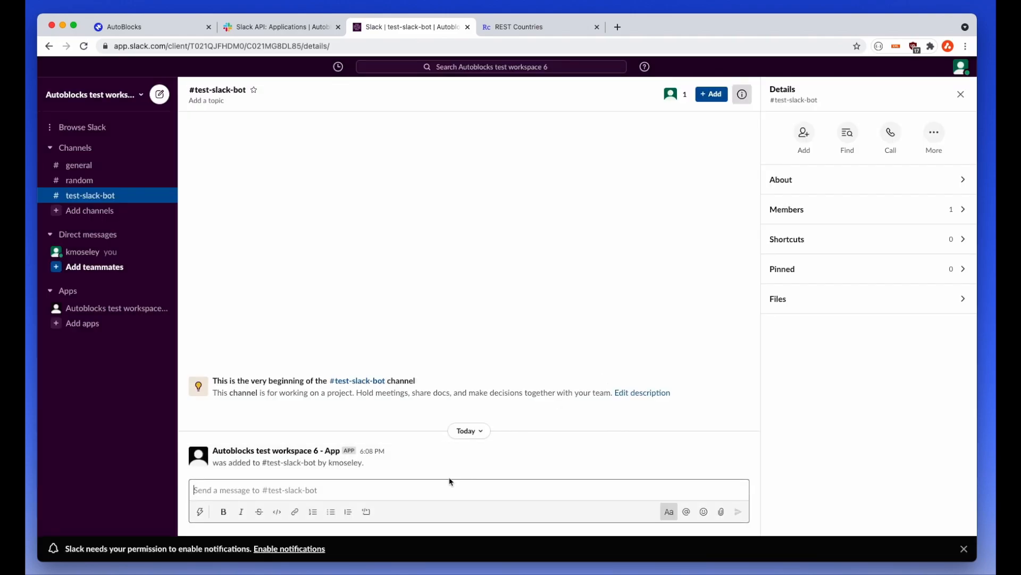
Step: Send '/echo Hello! #2' in the channel and switch back to AutoBlocks
{"action": "type", "text": "/e"}
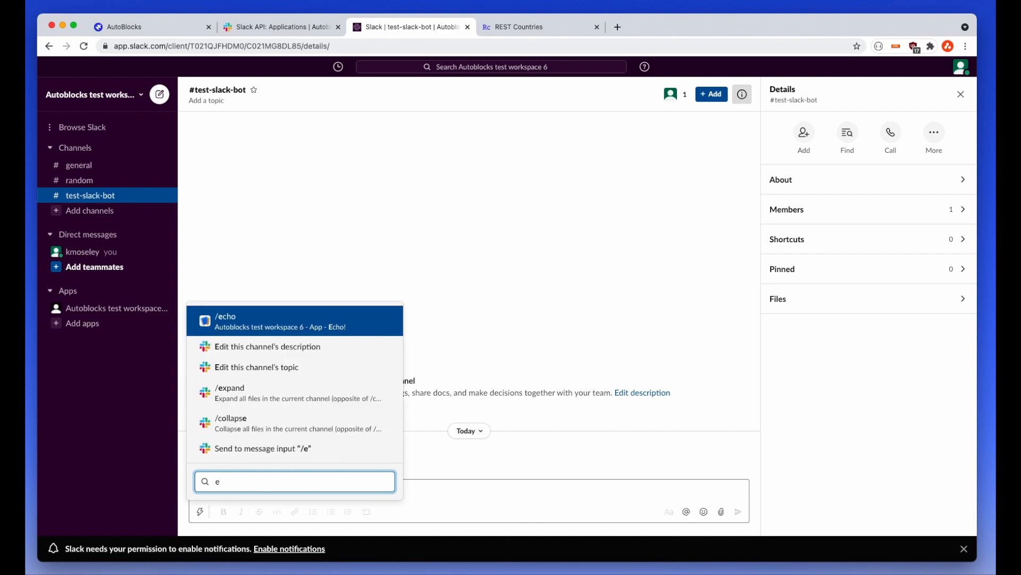
{"action": "type", "text": "c"}
{"action": "key", "text": "Return"}
{"action": "type", "text": "He"}
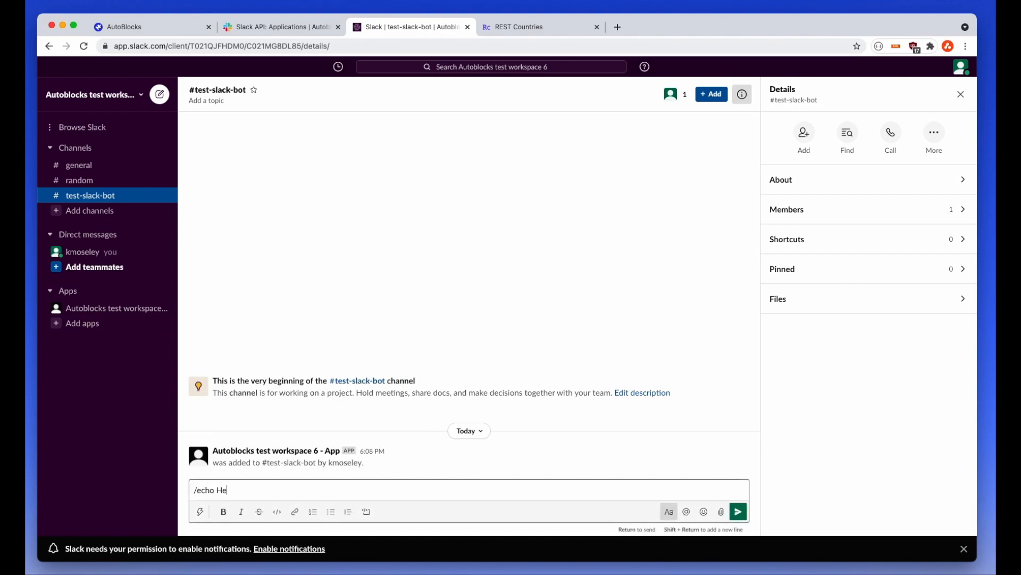
{"action": "type", "text": "llo! #2"}
{"action": "key", "text": "Return"}
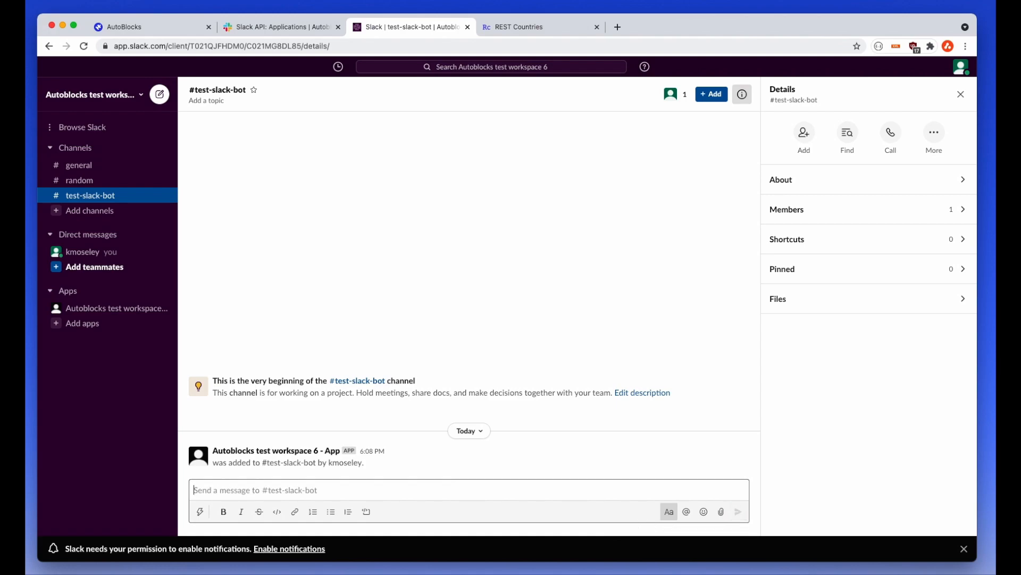
{"action": "left_click", "coordinate": [154, 27]}
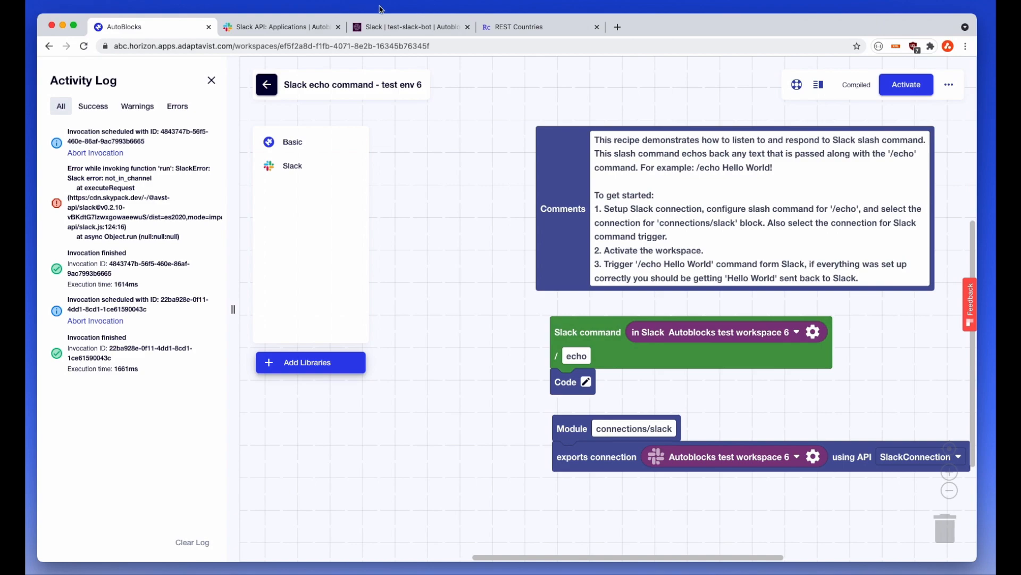
Step: Check the bot's Hello! #2 echo reply in Slack, then open the echo command's TypeScript code
{"action": "left_click", "coordinate": [433, 28]}
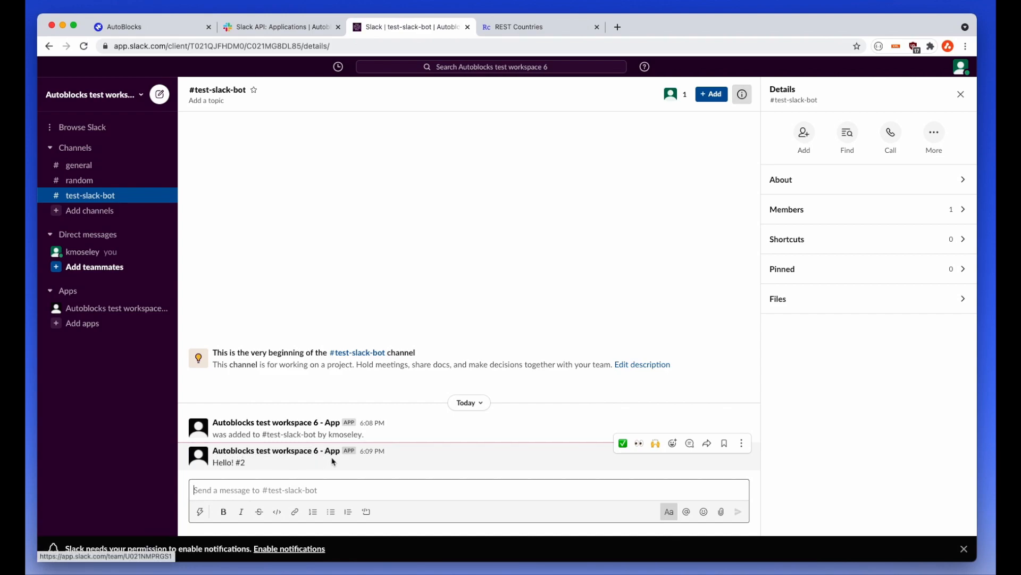
{"action": "left_click_drag", "start_coordinate": [247, 464], "coordinate": [213, 463]}
{"action": "double_click", "coordinate": [215, 463]}
{"action": "left_click", "coordinate": [234, 464]}
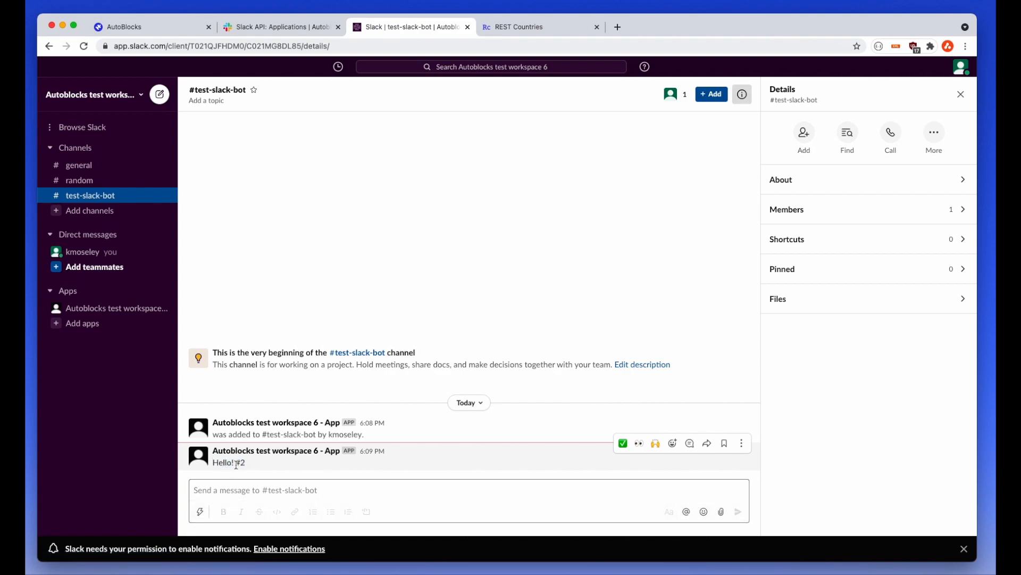
{"action": "left_click", "coordinate": [162, 27]}
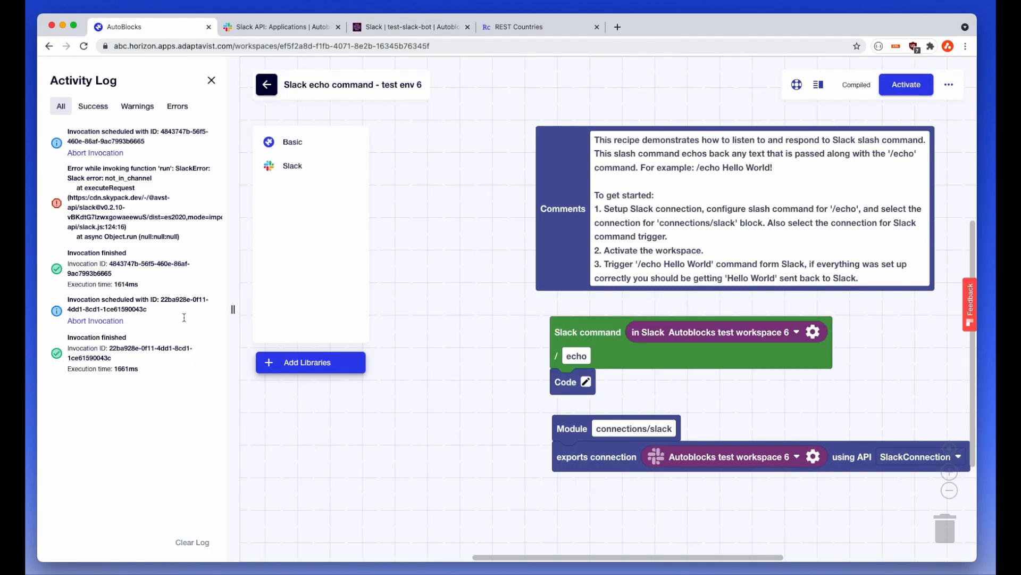
{"action": "left_click", "coordinate": [585, 382]}
Step: Add console.log(event); on a new line below the message comment
{"action": "left_click", "coordinate": [239, 224]}
{"action": "left_click", "coordinate": [244, 216]}
{"action": "key", "text": "Return"}
{"action": "type", "text": "console.log("}
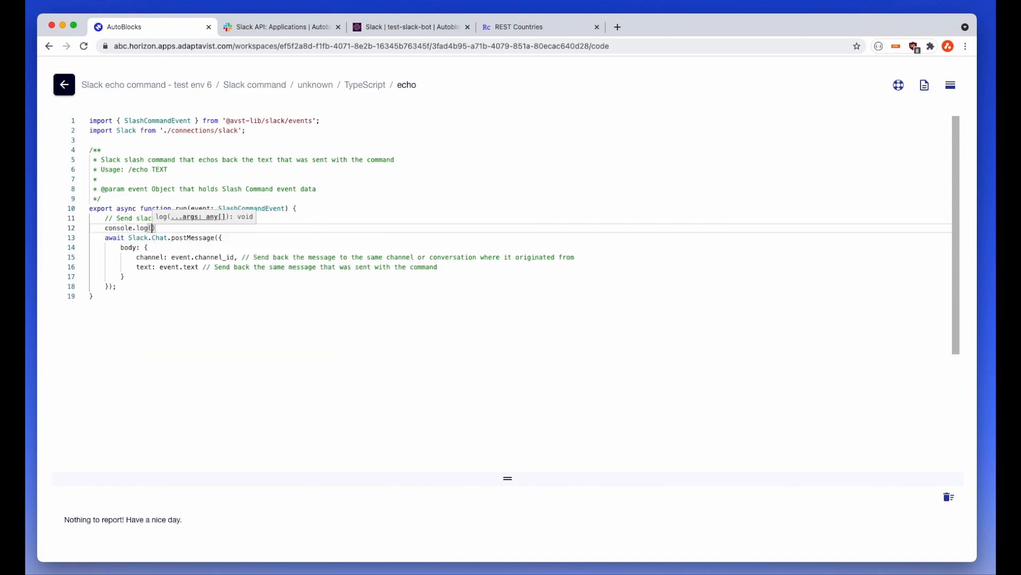
{"action": "type", "text": "event"}
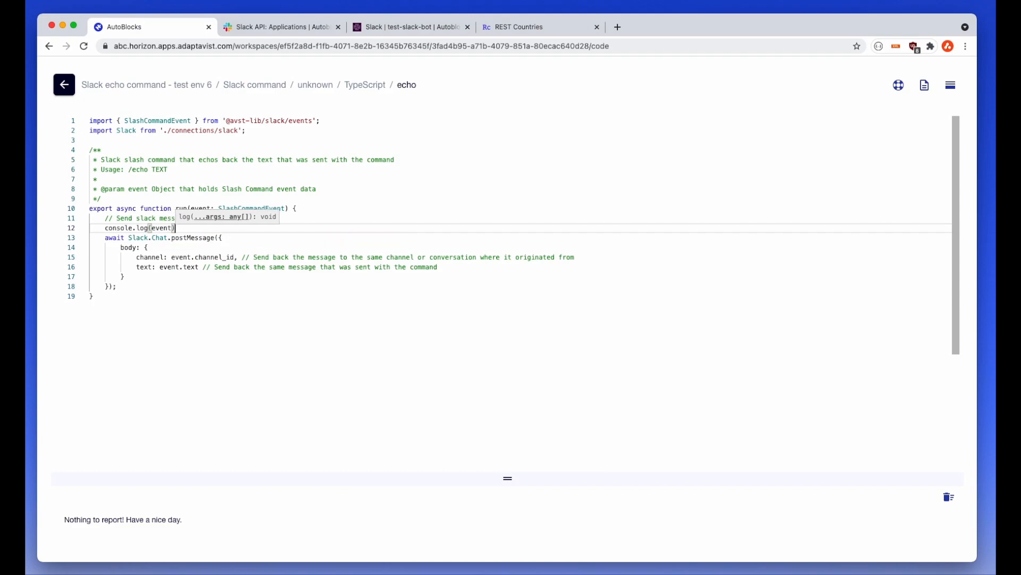
{"action": "type", "text": ");"}
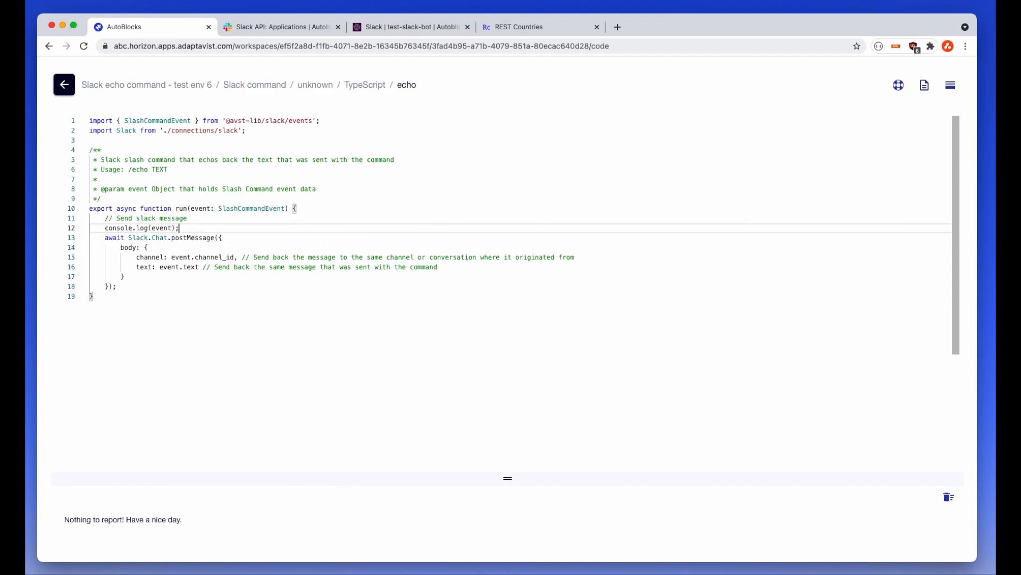
Step: Reactivate the workspace to deploy the logging change and go back to Slack
{"action": "left_click", "coordinate": [64, 84]}
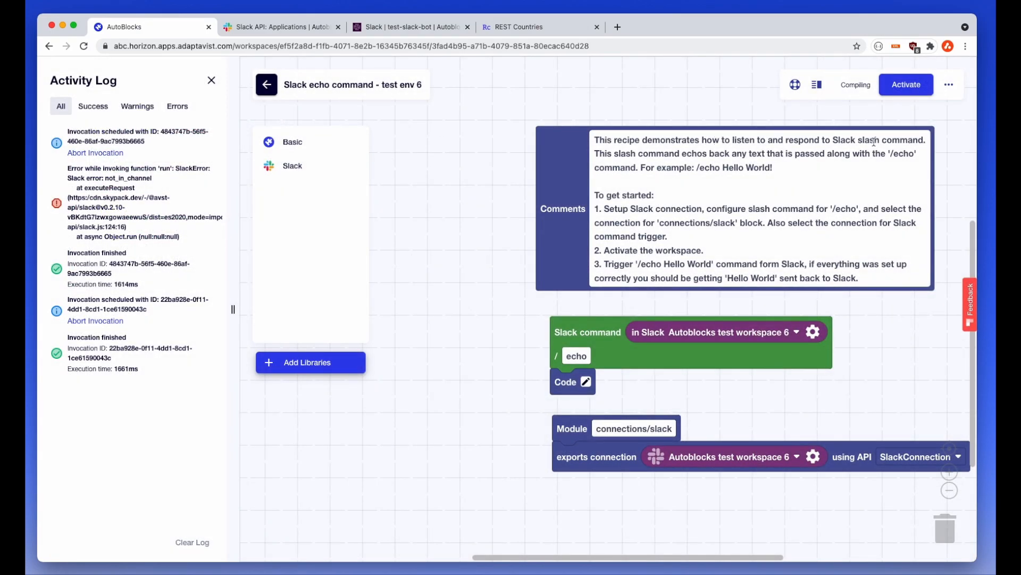
{"action": "left_click", "coordinate": [900, 94]}
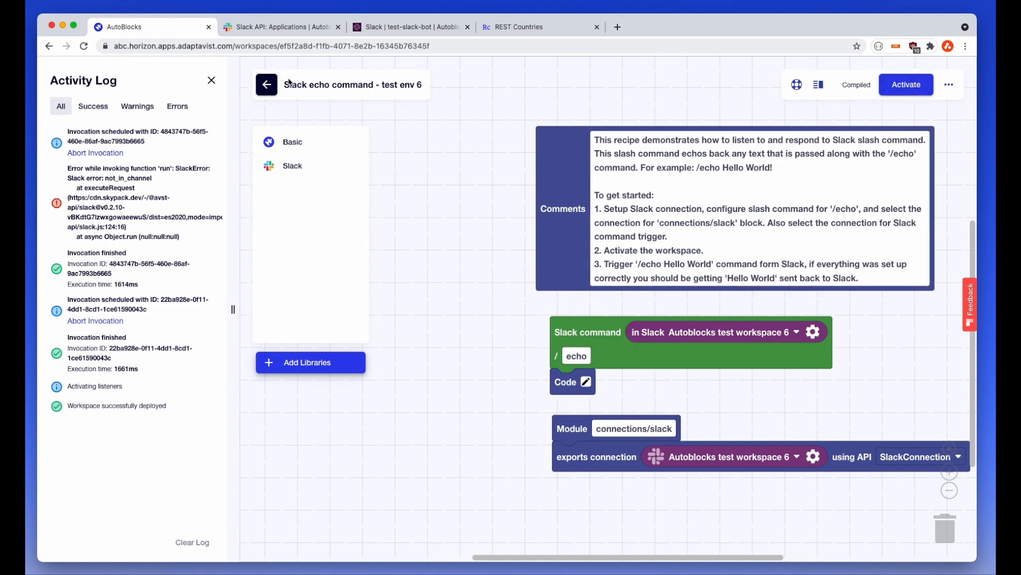
{"action": "left_click", "coordinate": [406, 27]}
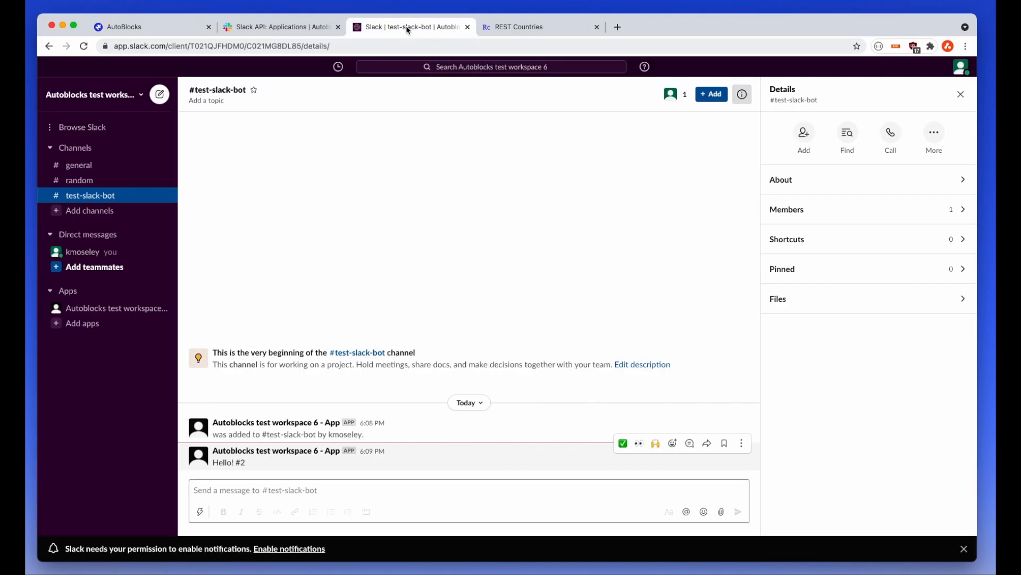
Step: Send an /echo Hello #3 message in Slack, then view the logged event payload in AutoBlocks
{"action": "left_click", "coordinate": [336, 488]}
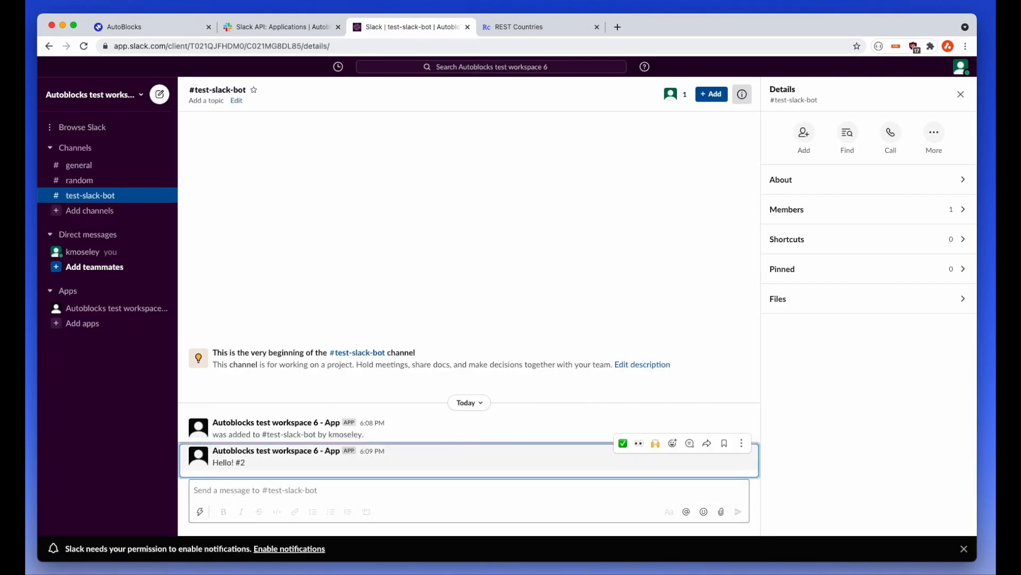
{"action": "left_click", "coordinate": [200, 511]}
{"action": "type", "text": "echo"}
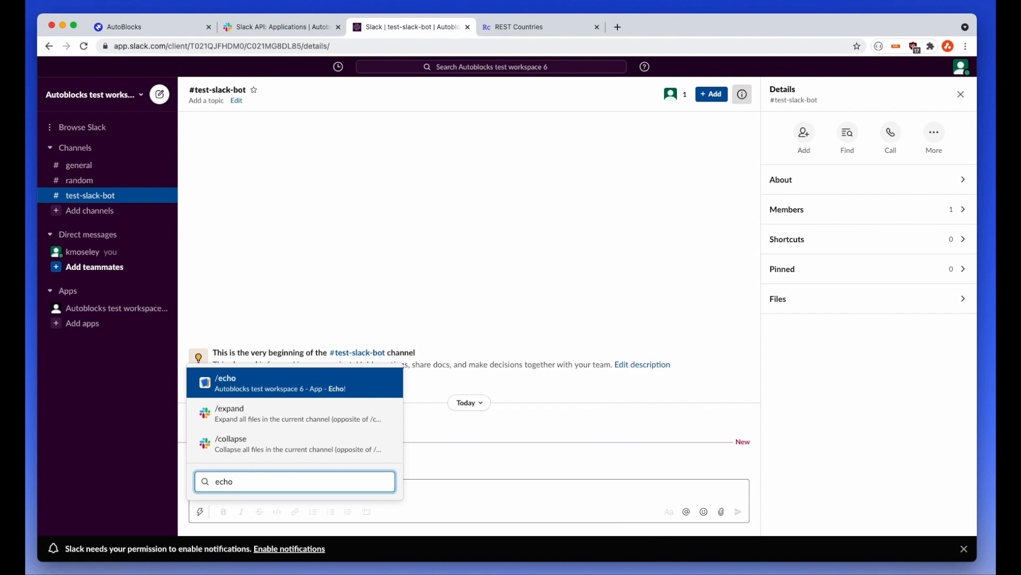
{"action": "key", "text": "Return"}
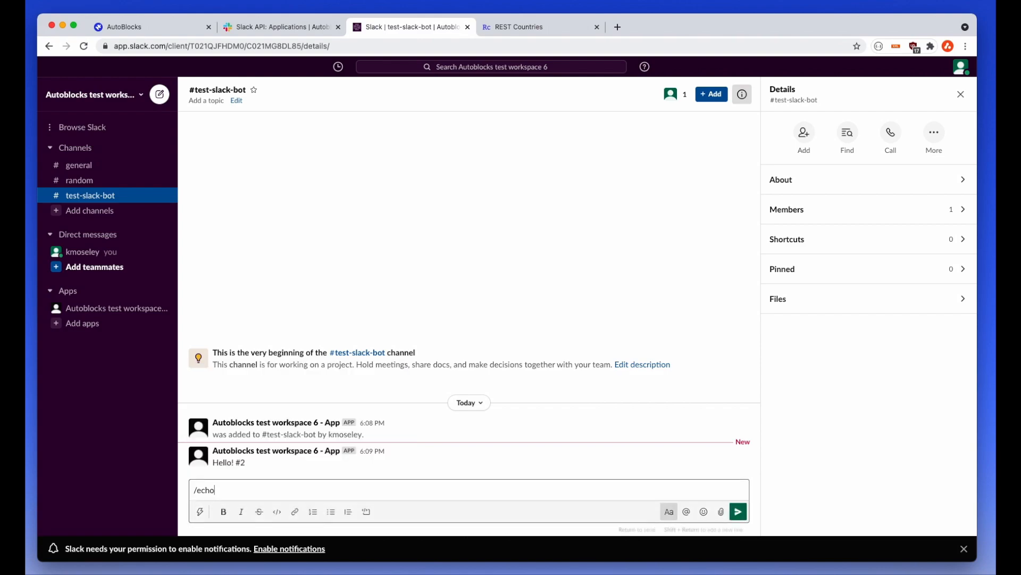
{"action": "type", "text": "Hello #"}
{"action": "key", "text": "Return"}
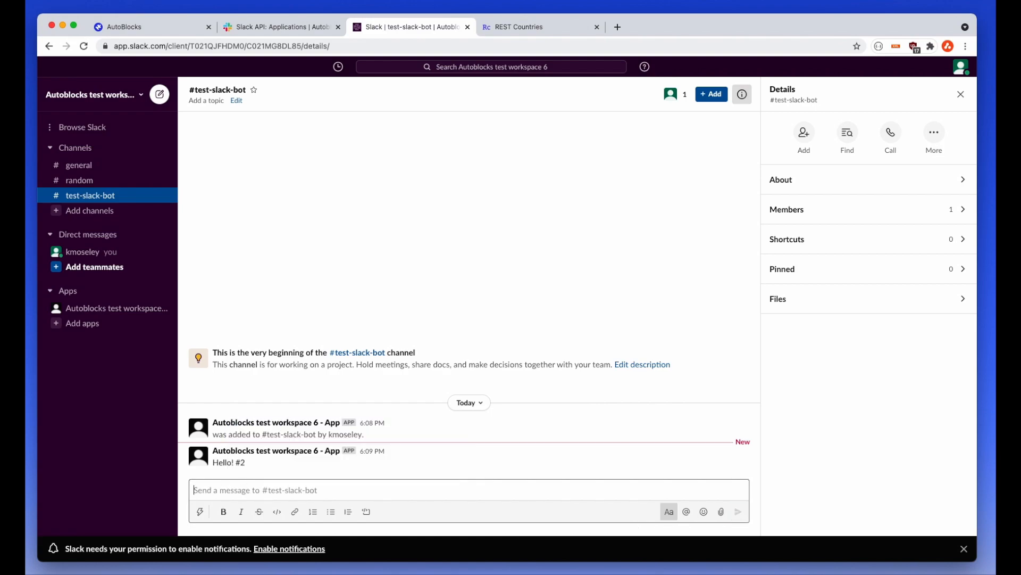
{"action": "left_click", "coordinate": [176, 27]}
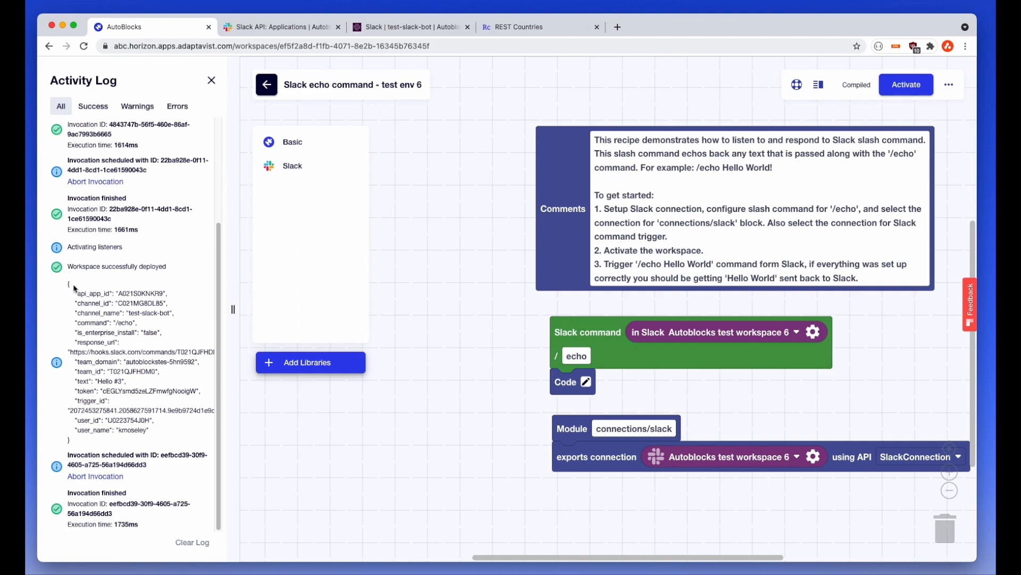
{"action": "left_click_drag", "start_coordinate": [70, 284], "coordinate": [128, 448]}
{"action": "left_click", "coordinate": [125, 449]}
{"action": "left_click_drag", "start_coordinate": [77, 322], "coordinate": [214, 351]}
{"action": "left_click", "coordinate": [156, 329]}
{"action": "left_click", "coordinate": [116, 335]}
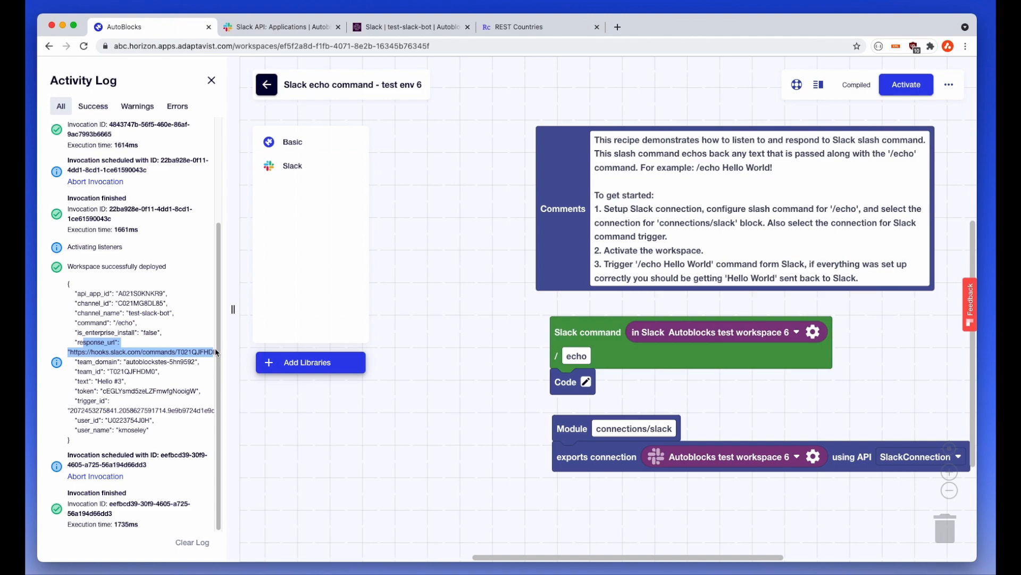
{"action": "left_click", "coordinate": [180, 351]}
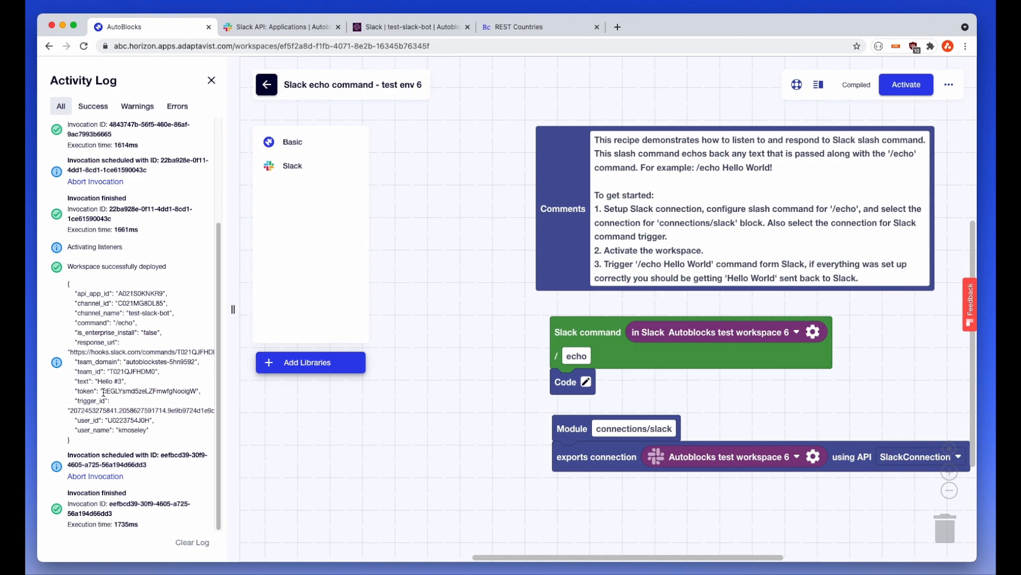
{"action": "triple_click", "coordinate": [79, 381]}
{"action": "left_click", "coordinate": [100, 383]}
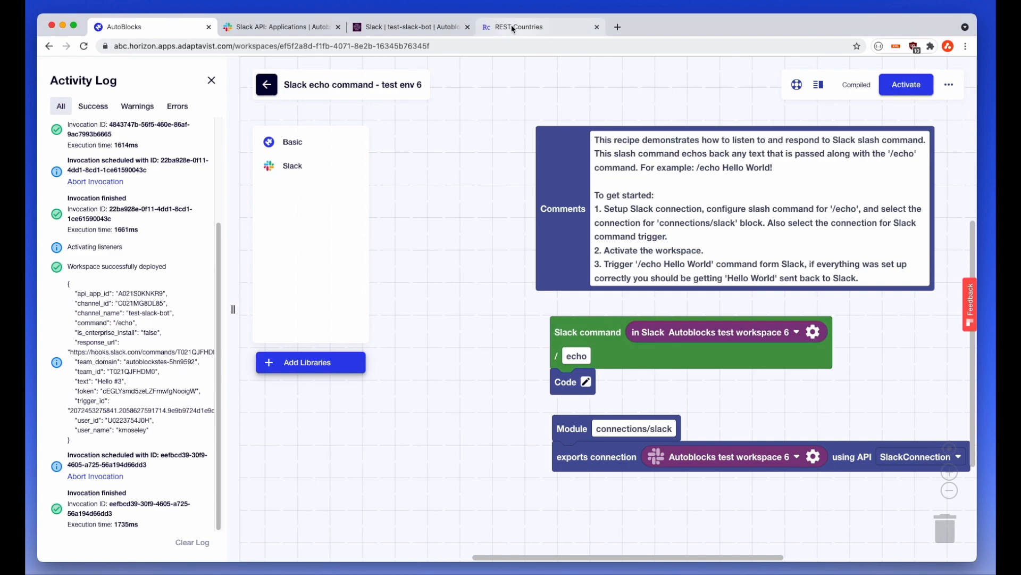
{"action": "left_click", "coordinate": [585, 382]}
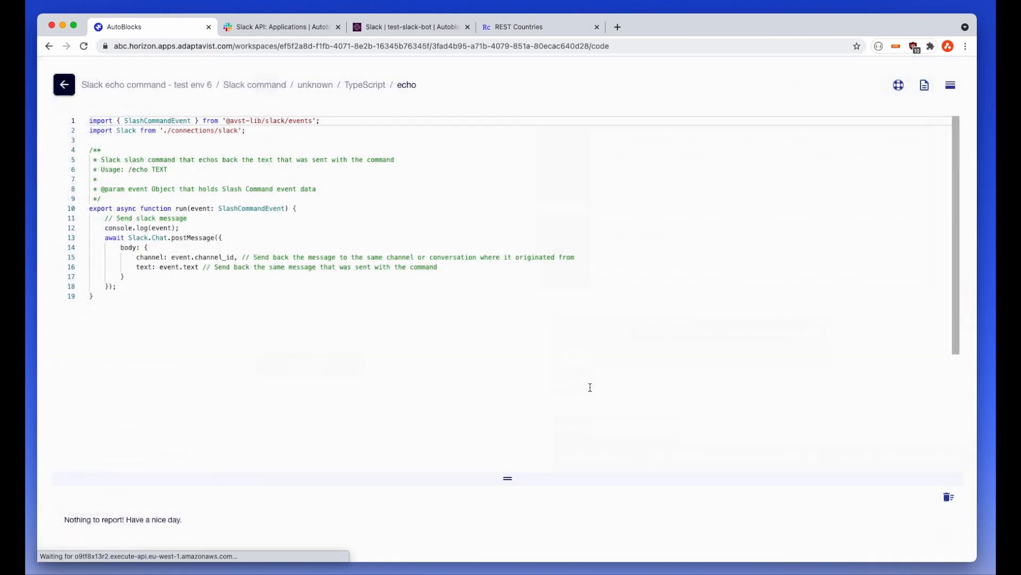
{"action": "left_click", "coordinate": [234, 218]}
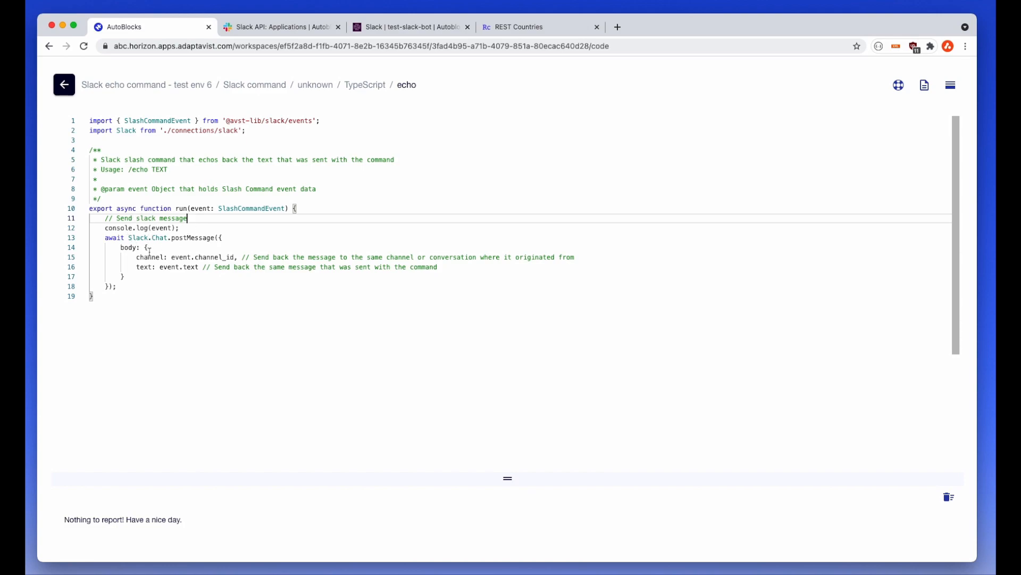
{"action": "left_click", "coordinate": [144, 238]}
{"action": "left_click", "coordinate": [210, 237]}
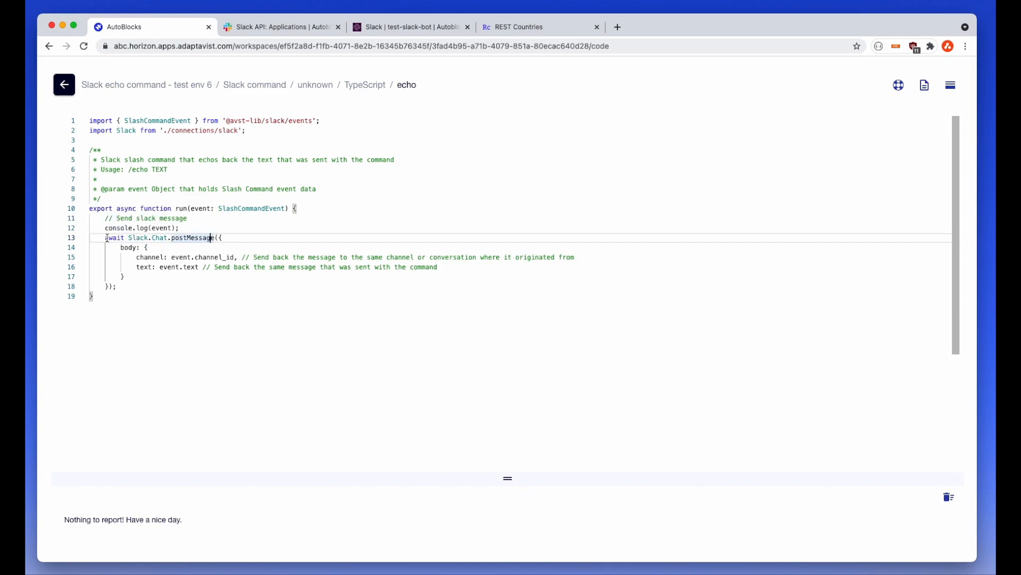
{"action": "double_click", "coordinate": [206, 236]}
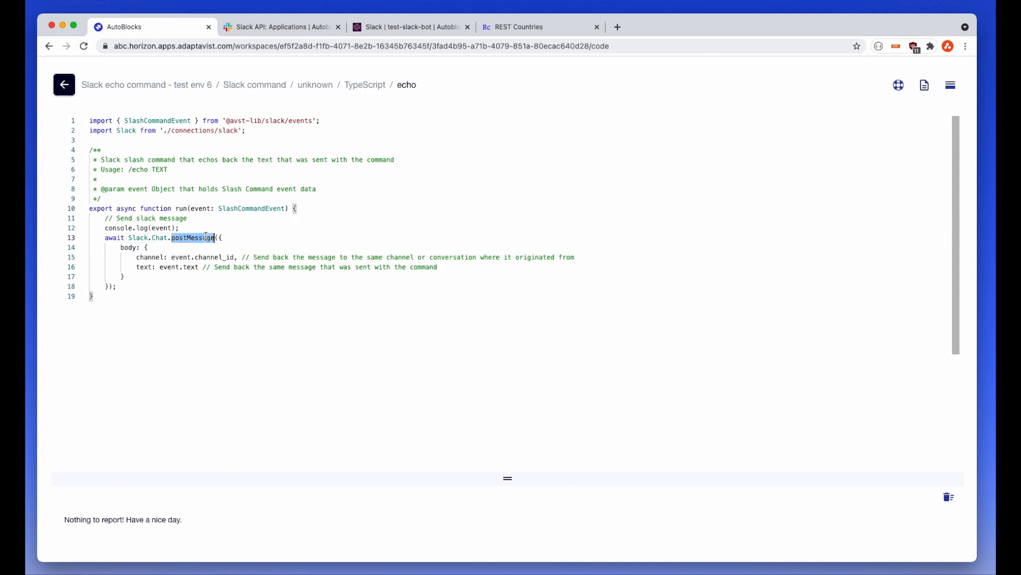
{"action": "left_click", "coordinate": [274, 257]}
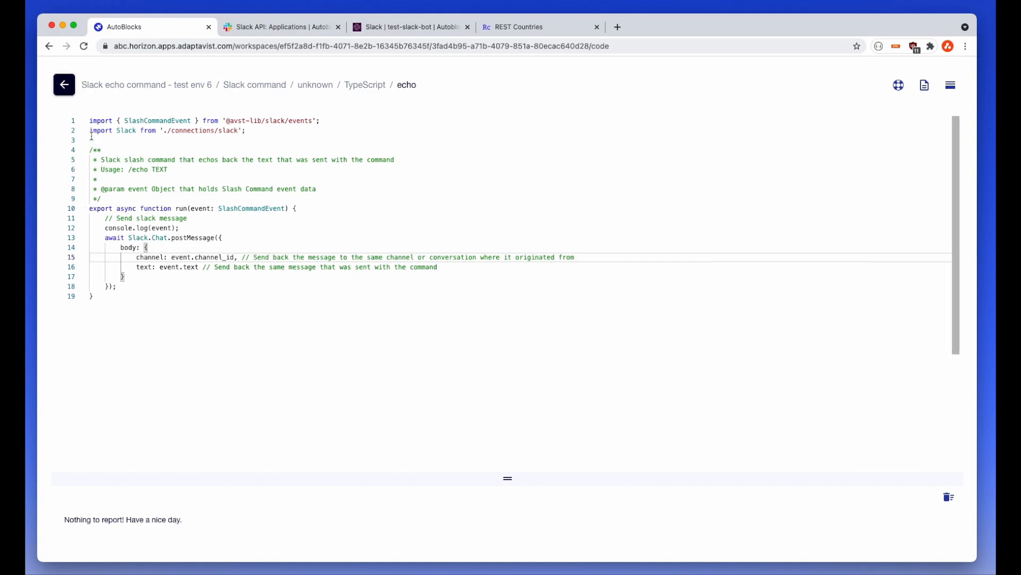
{"action": "left_click", "coordinate": [65, 85]}
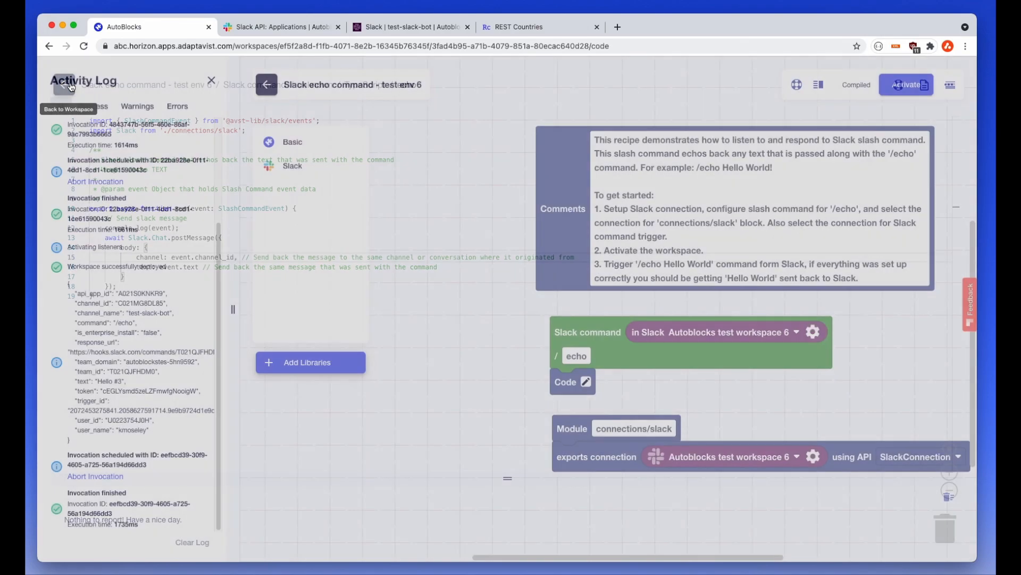